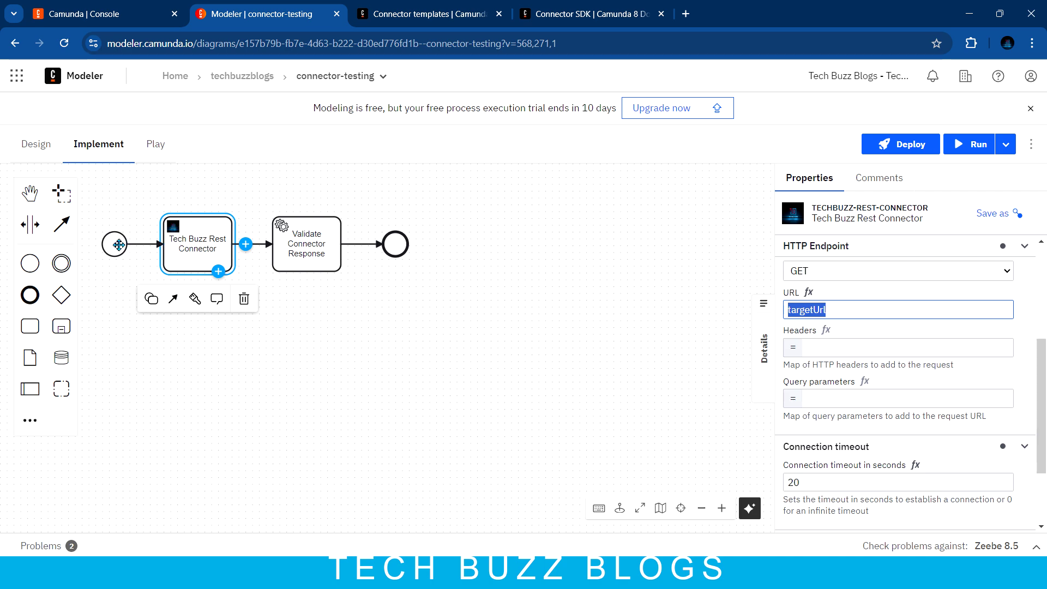
Step: Inspect the properties of the Tech Buzz Rest Connector task and the Validate Connector Response service task, including its task definition type
{"action": "left_click", "coordinate": [194, 239]}
{"action": "left_click", "coordinate": [192, 238]}
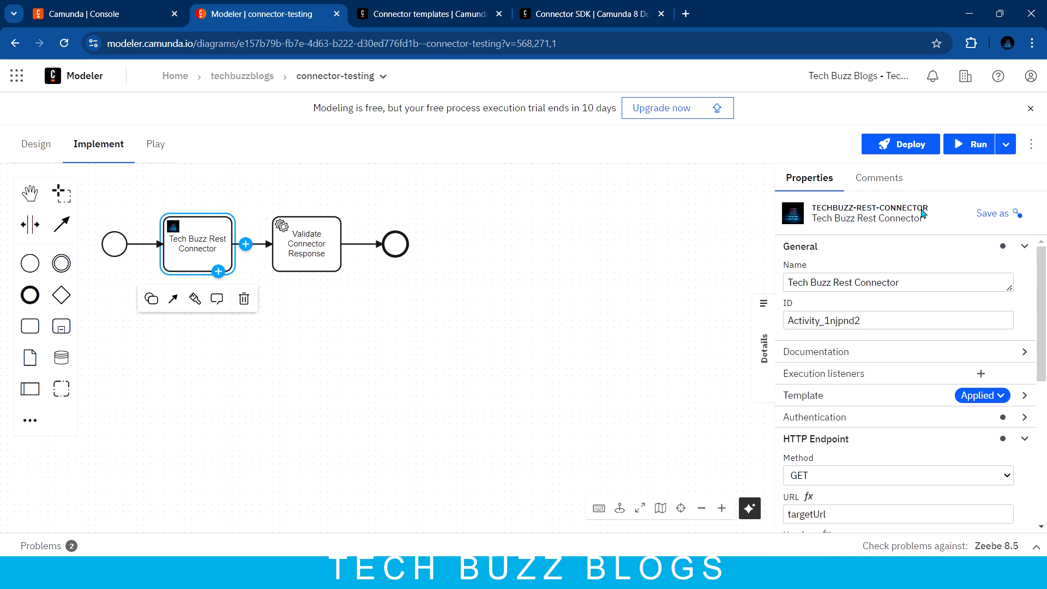
{"action": "left_click", "coordinate": [311, 236]}
{"action": "double_click", "coordinate": [871, 409]}
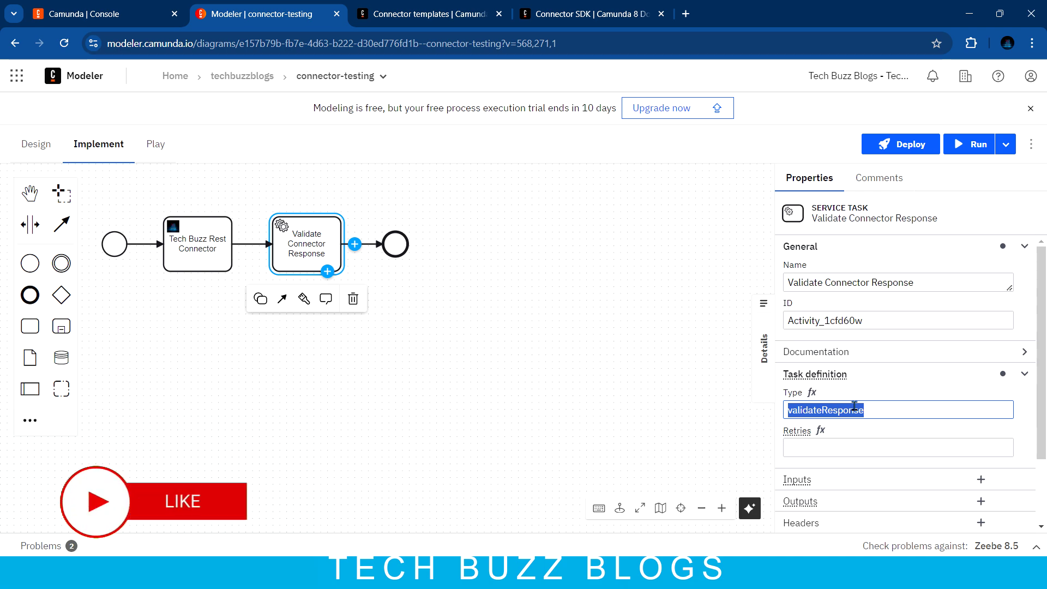
{"action": "left_click", "coordinate": [197, 248]}
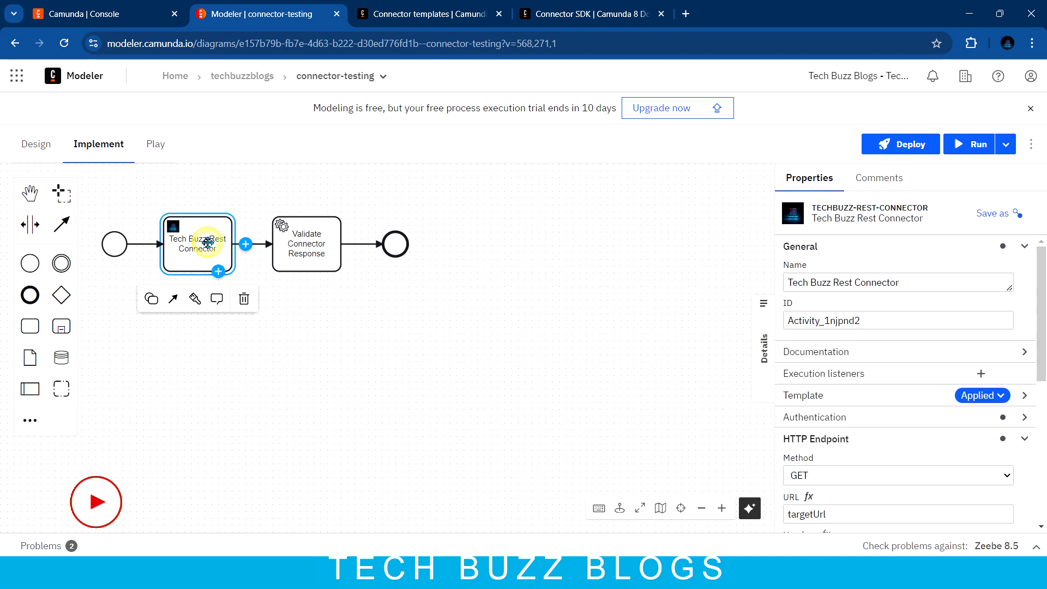
{"action": "left_click", "coordinate": [320, 239]}
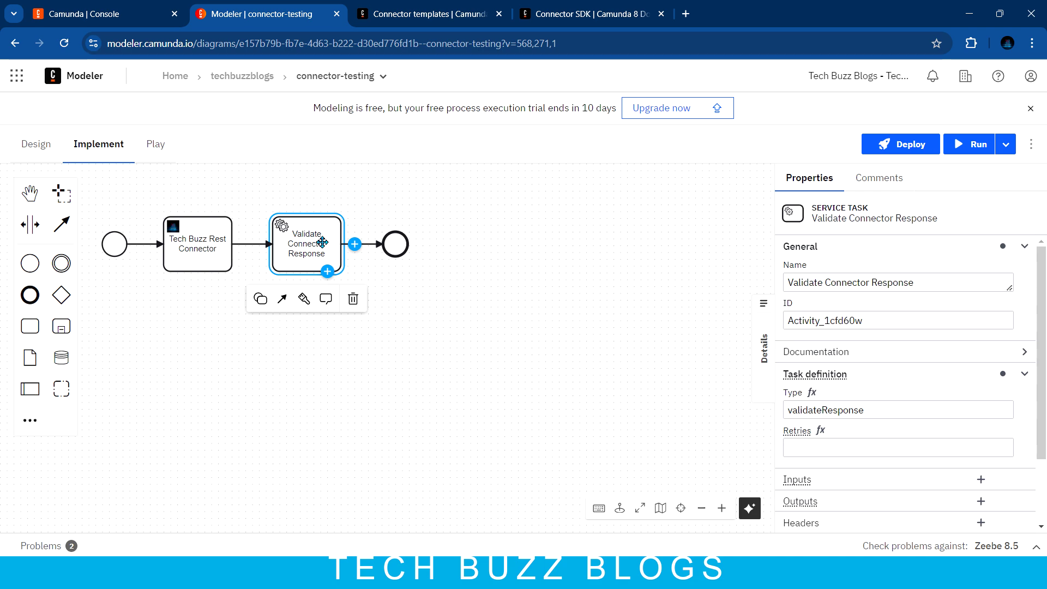
{"action": "left_click", "coordinate": [184, 246]}
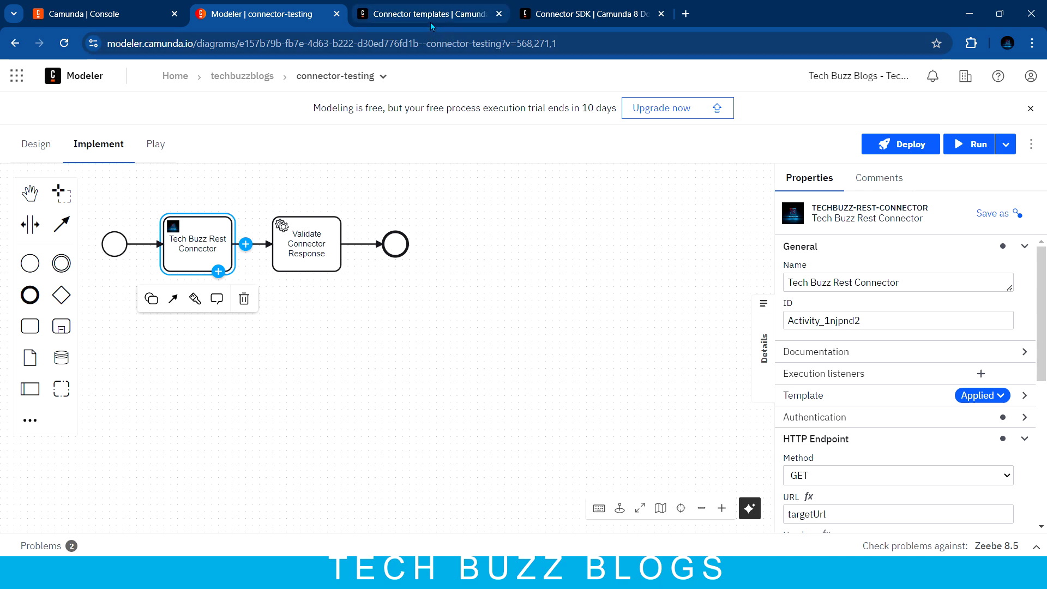
Step: Read the Connector templates page in the Camunda 8 Docs, from its introduction through the inbound webhook example
{"action": "mouse_move", "coordinate": [434, 17]}
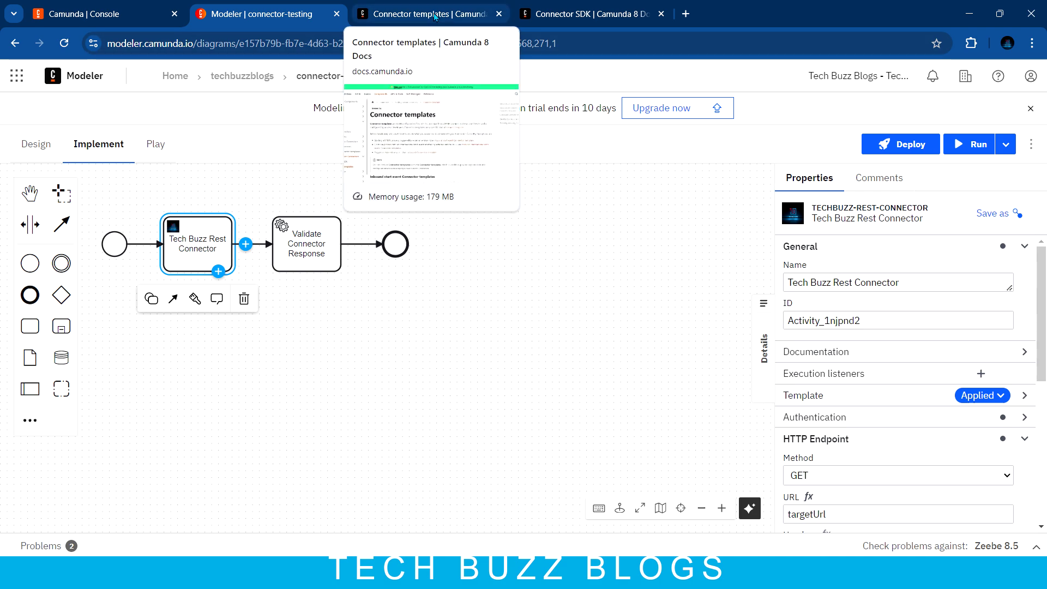
{"action": "left_click", "coordinate": [435, 17]}
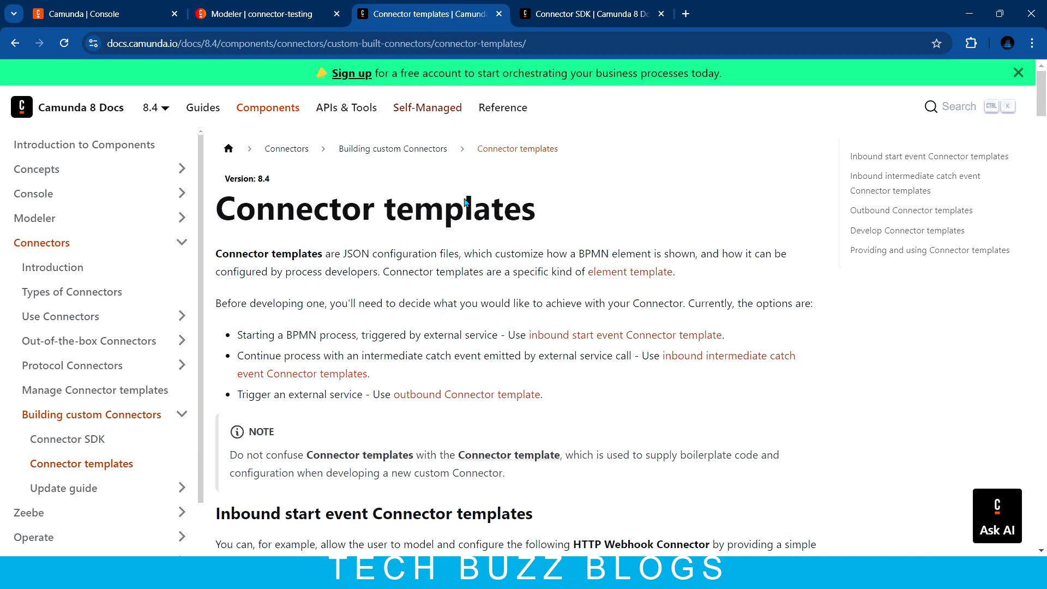
{"action": "left_click_drag", "start_coordinate": [536, 209], "coordinate": [456, 209]}
{"action": "left_click", "coordinate": [650, 232]}
{"action": "left_click_drag", "start_coordinate": [230, 215], "coordinate": [537, 212]}
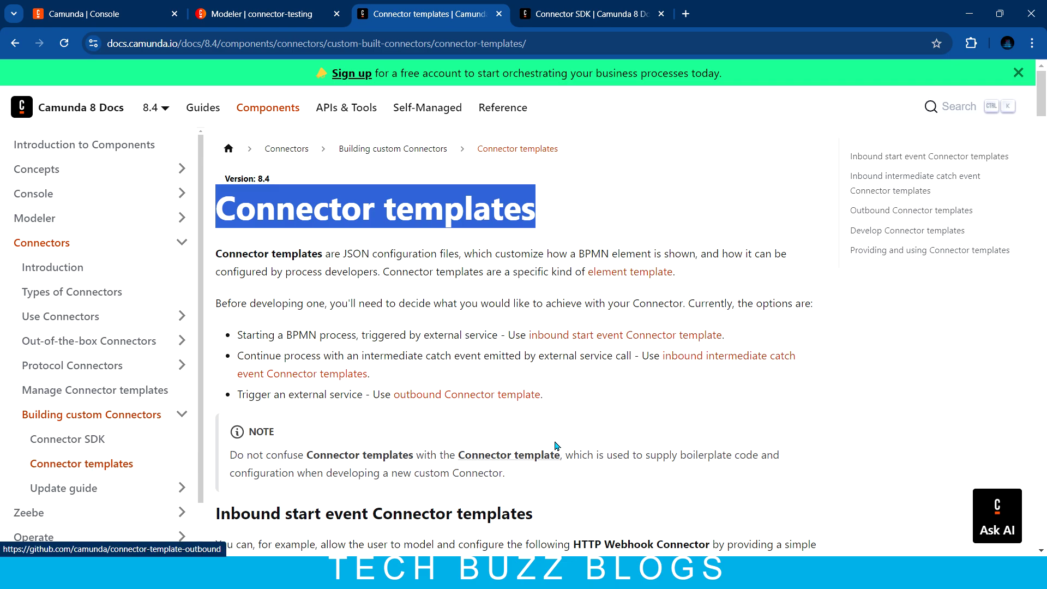
{"action": "scroll", "coordinate": [555, 444], "scroll_direction": "down", "scroll_amount": 5}
{"action": "scroll", "coordinate": [426, 380], "scroll_direction": "down", "scroll_amount": 15}
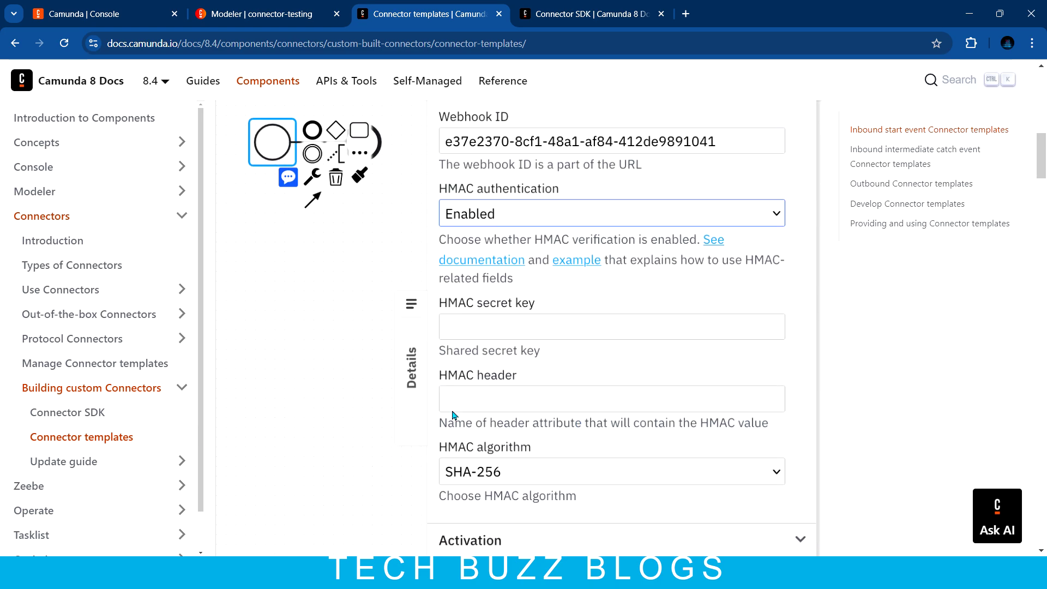
{"action": "scroll", "coordinate": [449, 444], "scroll_direction": "up", "scroll_amount": 20}
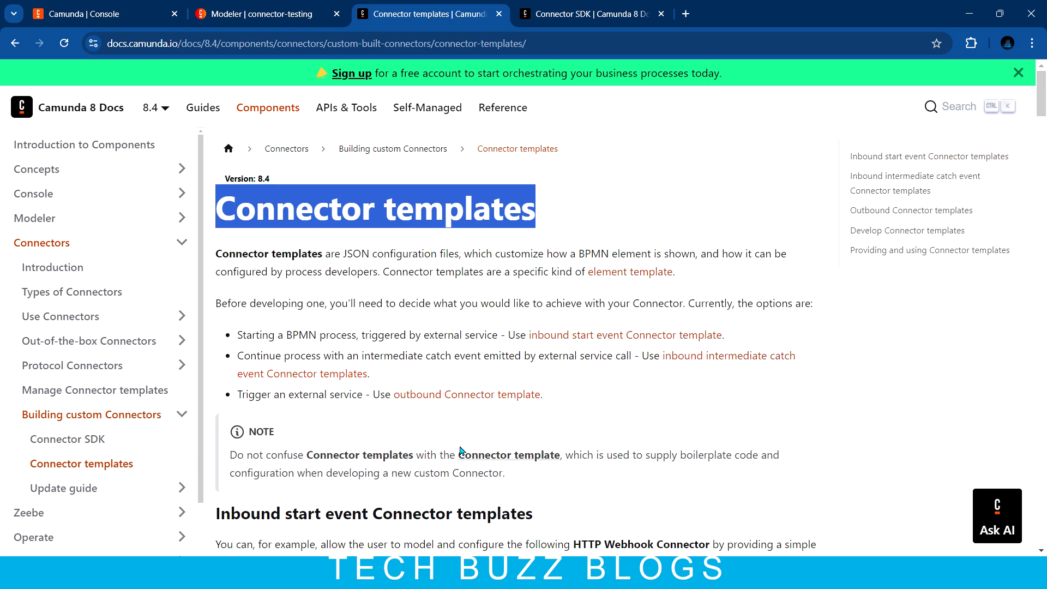
Step: Open the element template documentation in a separate tab and follow its JSON schema reference
{"action": "middle_click", "coordinate": [624, 271]}
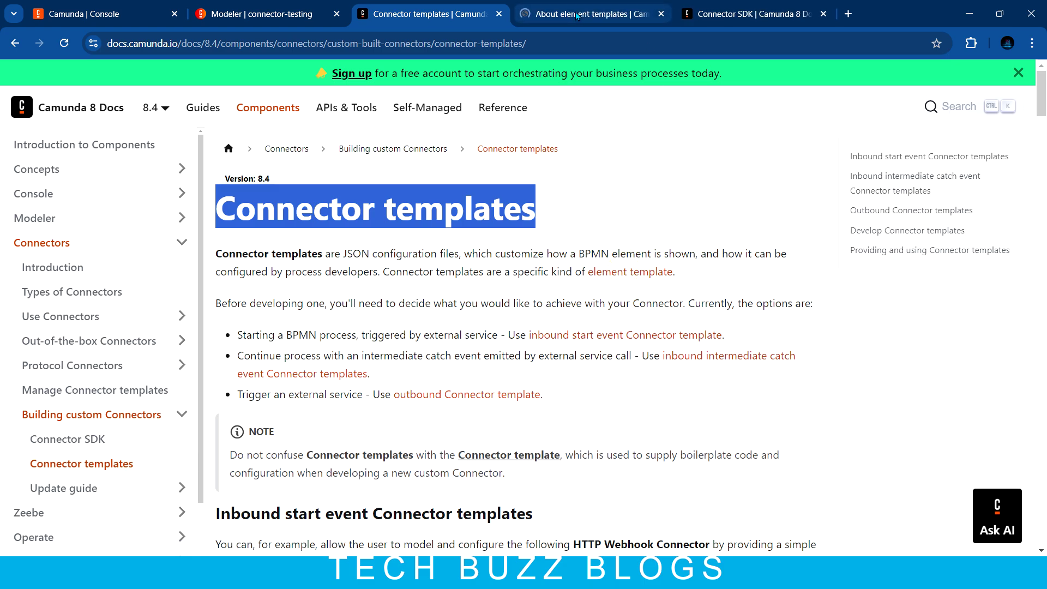
{"action": "key", "text": "ctrl+Tab"}
{"action": "scroll", "coordinate": [570, 299], "scroll_direction": "down", "scroll_amount": 12}
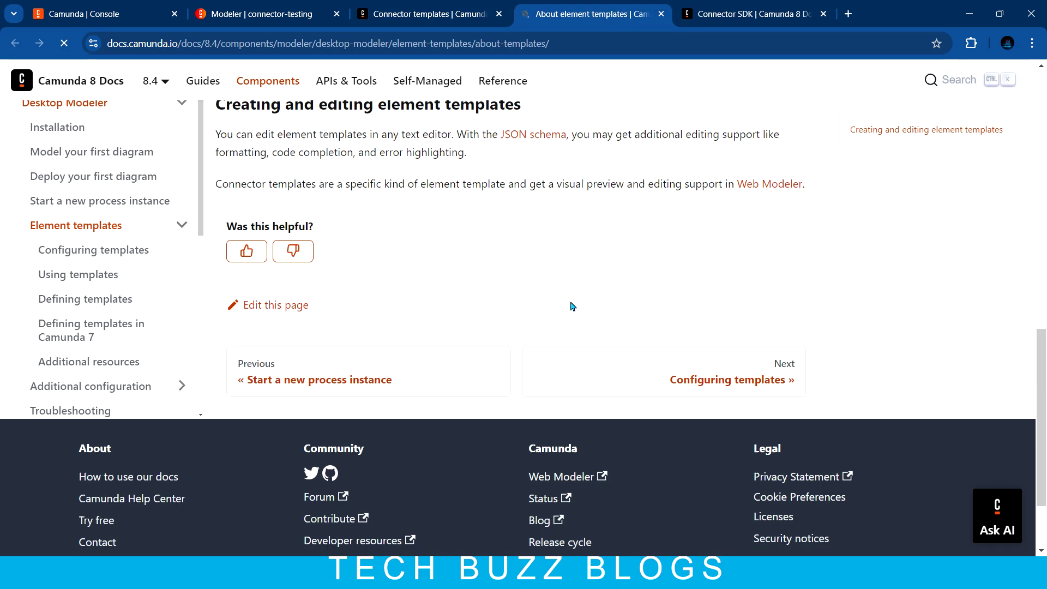
{"action": "scroll", "coordinate": [542, 426], "scroll_direction": "up", "scroll_amount": 7}
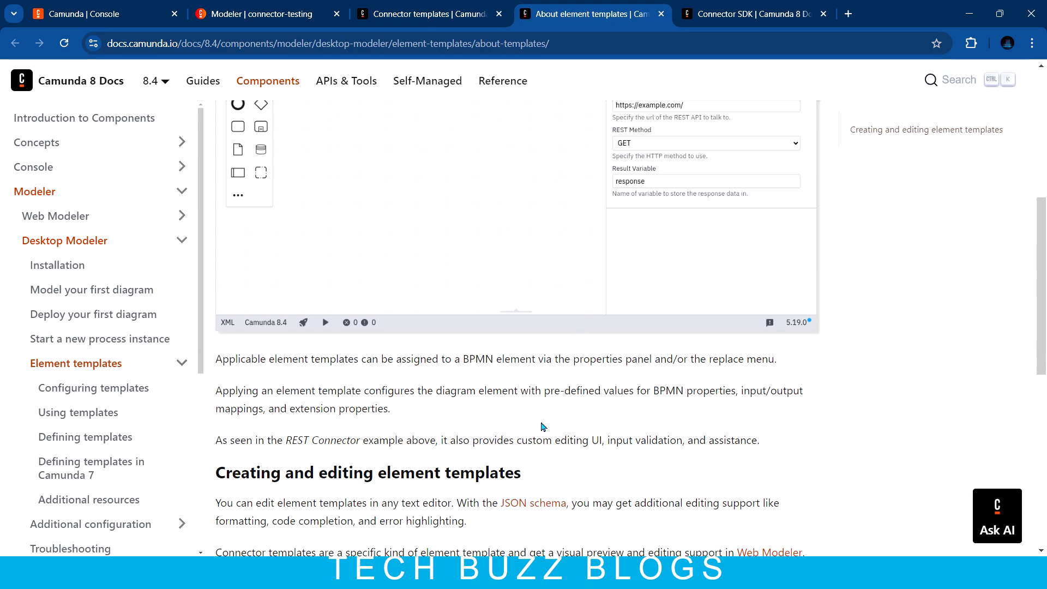
{"action": "left_click", "coordinate": [536, 510]}
Step: Examine the REST Connector example JSON under the template property definitions, including the hidden type, REST Method and Result Variable entries
{"action": "scroll", "coordinate": [514, 376], "scroll_direction": "down", "scroll_amount": 9}
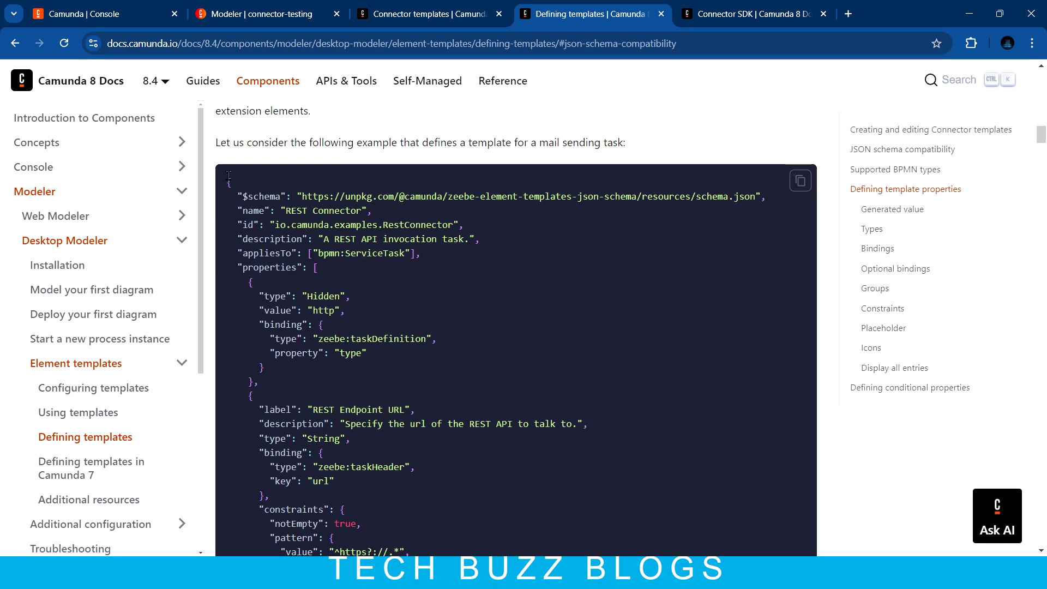
{"action": "left_click_drag", "start_coordinate": [323, 326], "coordinate": [322, 281]}
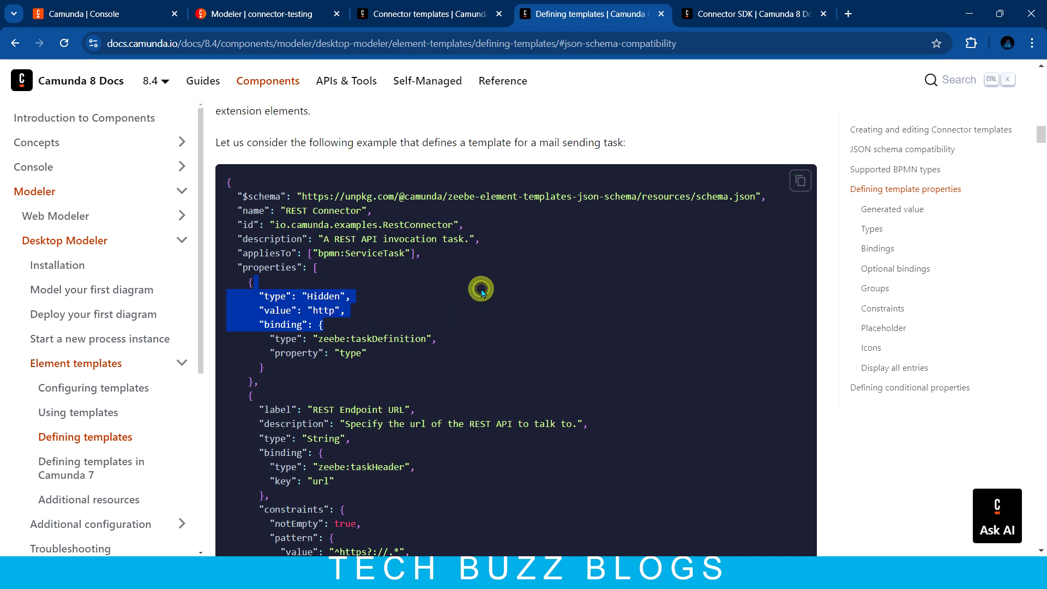
{"action": "scroll", "coordinate": [482, 294], "scroll_direction": "down", "scroll_amount": 6}
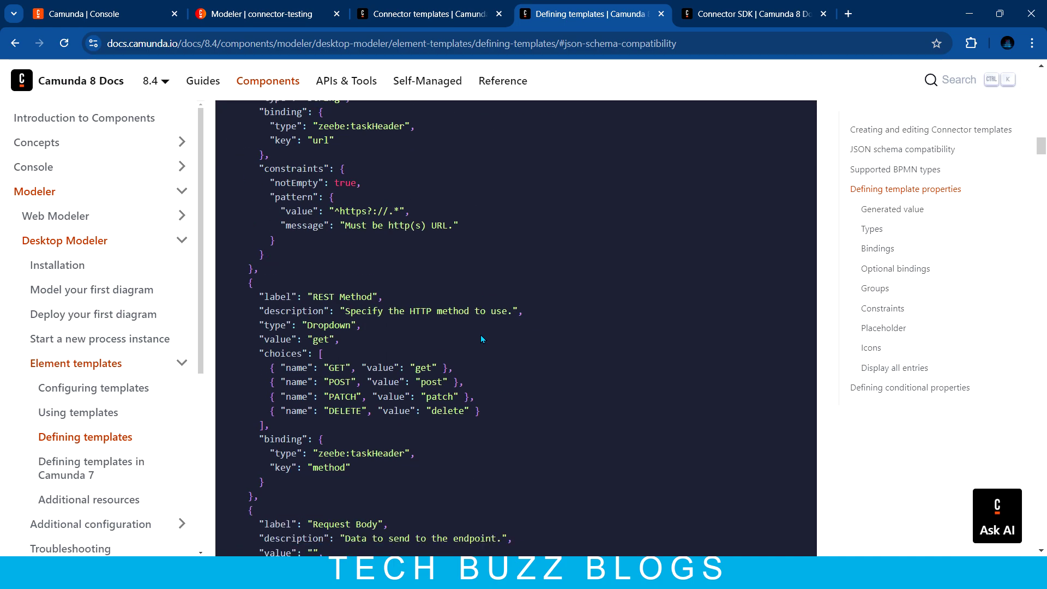
{"action": "scroll", "coordinate": [481, 340], "scroll_direction": "down", "scroll_amount": 2}
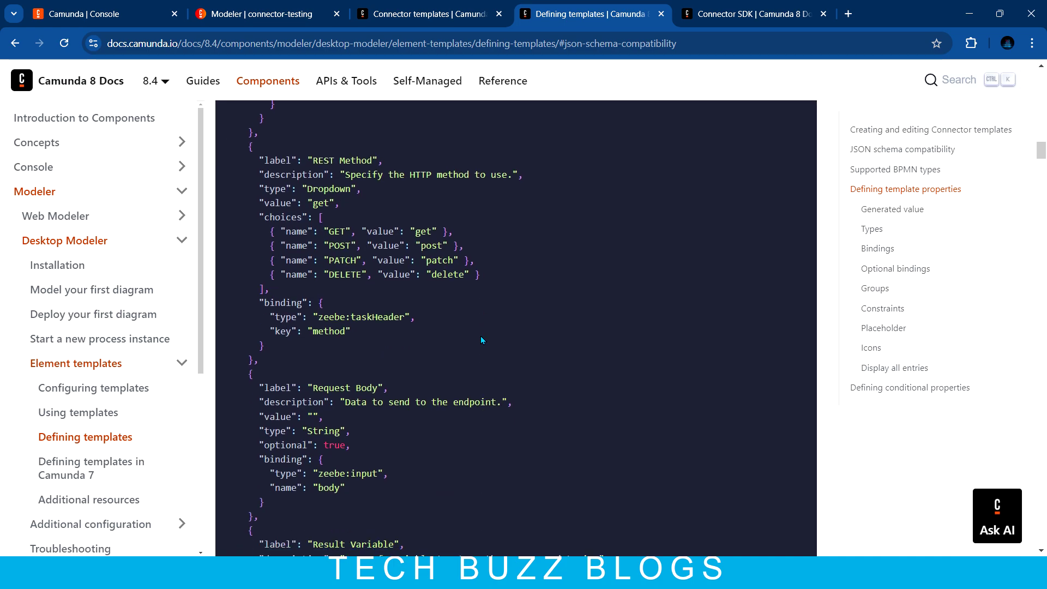
{"action": "left_click_drag", "start_coordinate": [249, 159], "coordinate": [363, 296]}
{"action": "left_click", "coordinate": [397, 292]}
{"action": "scroll", "coordinate": [420, 293], "scroll_direction": "down", "scroll_amount": 3}
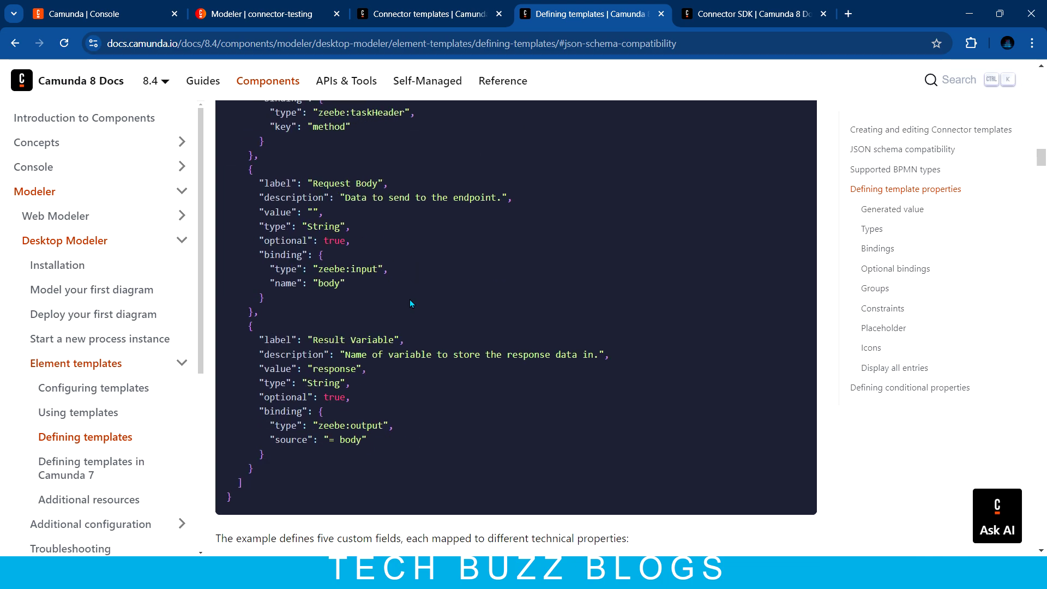
Step: Open the outbound Connector template section in a separate tab and review its JSON configuration and the linked element template feature page
{"action": "left_click", "coordinate": [435, 8]}
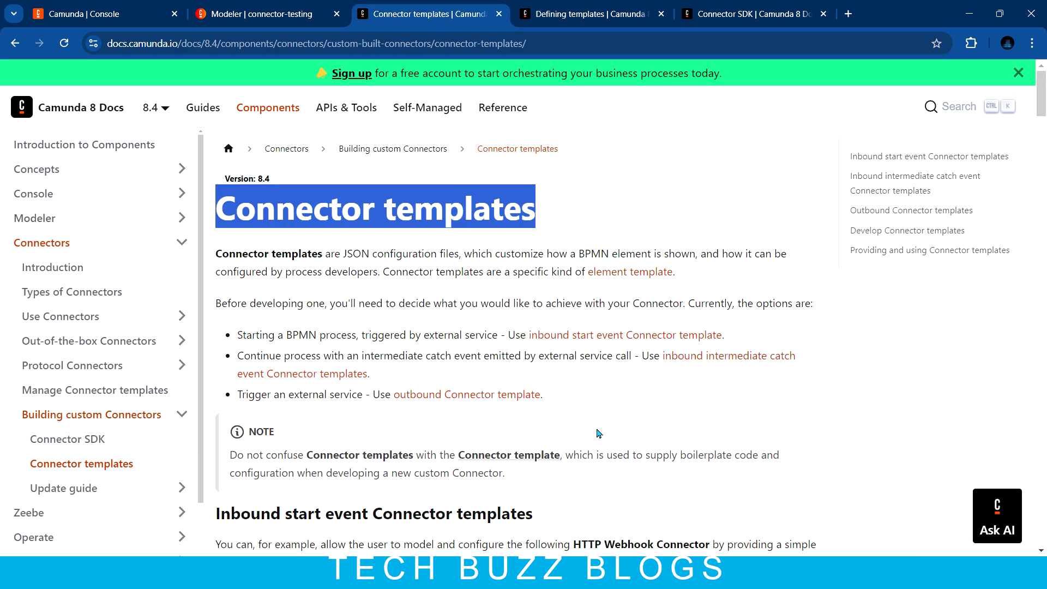
{"action": "middle_click", "coordinate": [483, 395]}
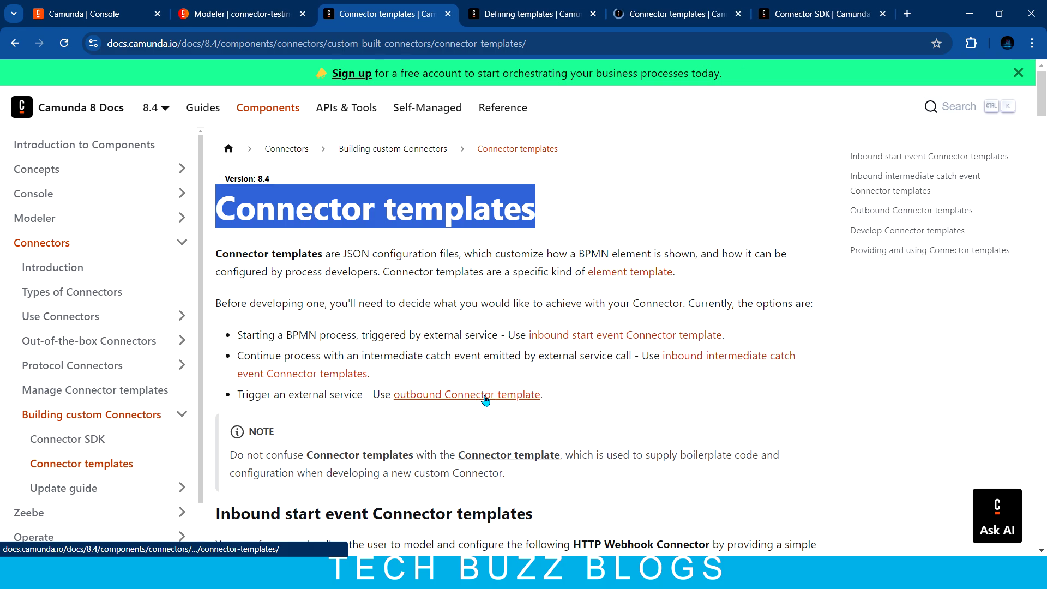
{"action": "left_click", "coordinate": [674, 12]}
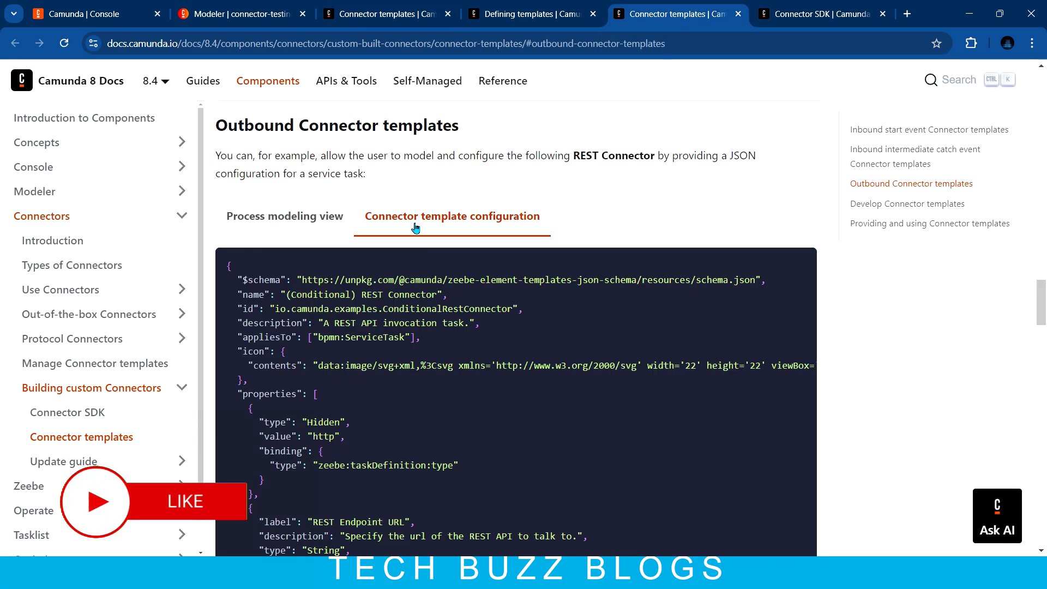
{"action": "scroll", "coordinate": [473, 300], "scroll_direction": "down", "scroll_amount": 4}
{"action": "scroll", "coordinate": [463, 328], "scroll_direction": "down", "scroll_amount": 12}
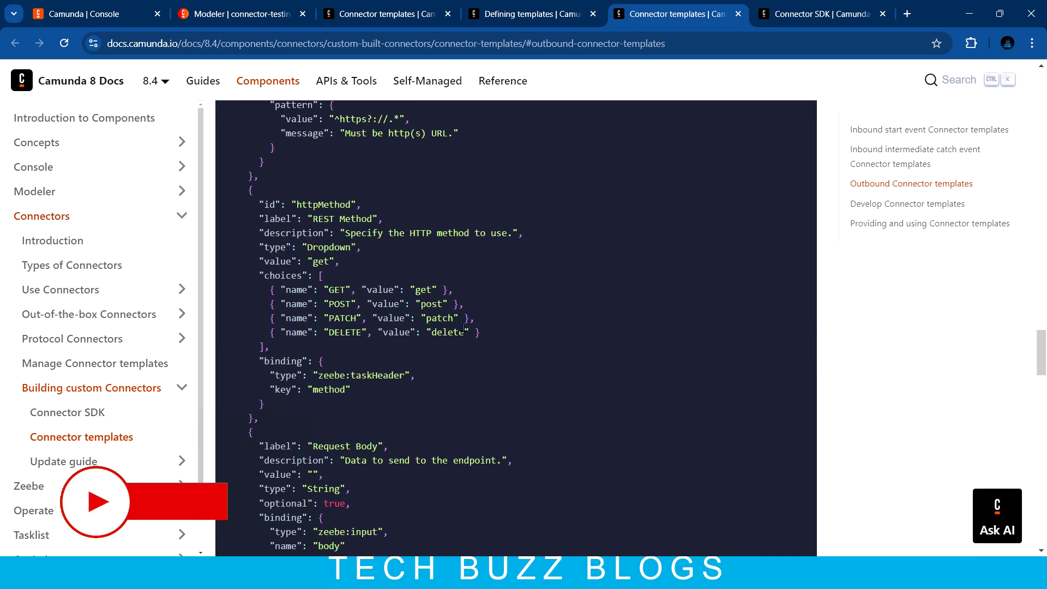
{"action": "scroll", "coordinate": [462, 327], "scroll_direction": "down", "scroll_amount": 10}
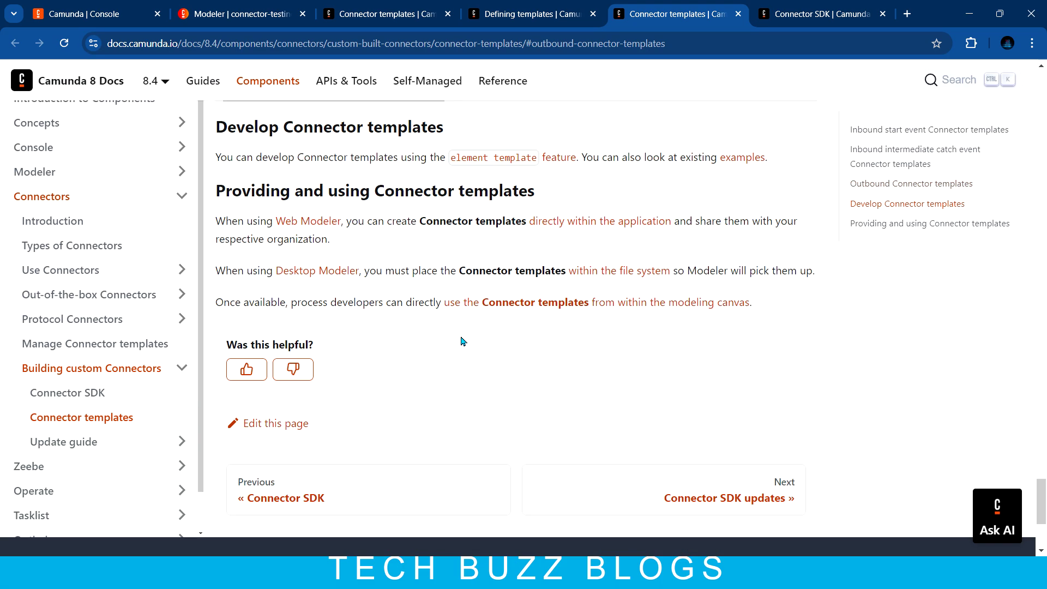
{"action": "scroll", "coordinate": [539, 194], "scroll_direction": "up", "scroll_amount": 2}
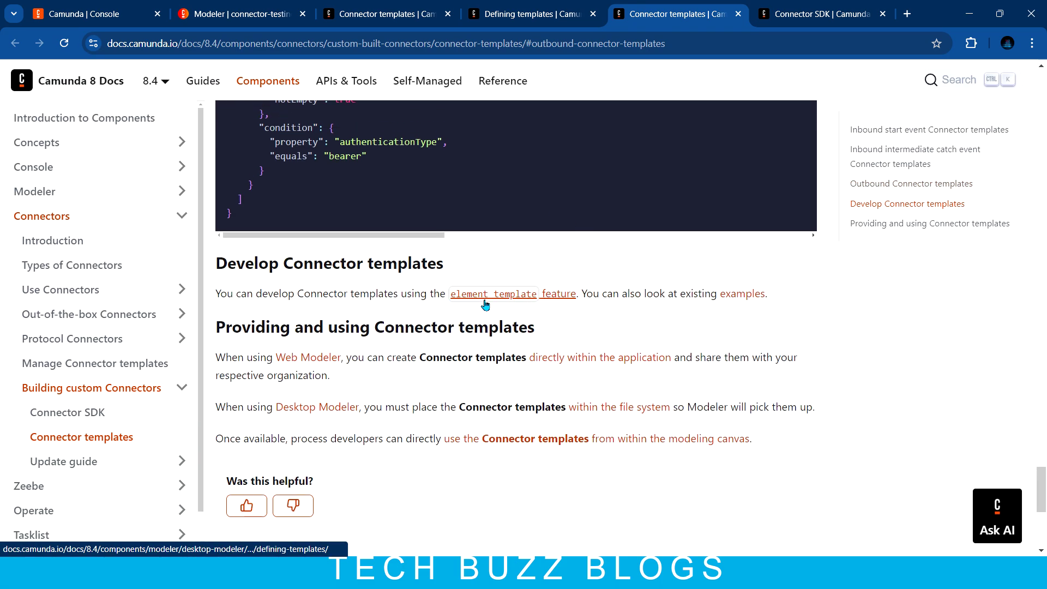
{"action": "left_click", "coordinate": [519, 295]}
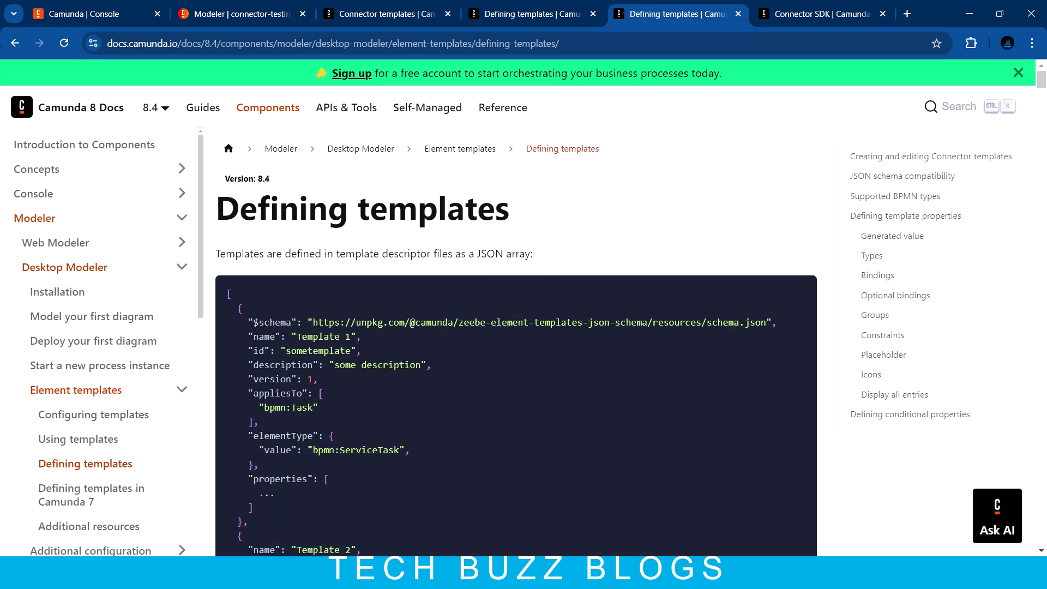
{"action": "left_click", "coordinate": [15, 43]}
Step: Open the linked existing examples on GitHub and examine the Email Connector properties in cloud-samples.json, including the Port block
{"action": "left_click", "coordinate": [740, 294], "text": "ctrl"}
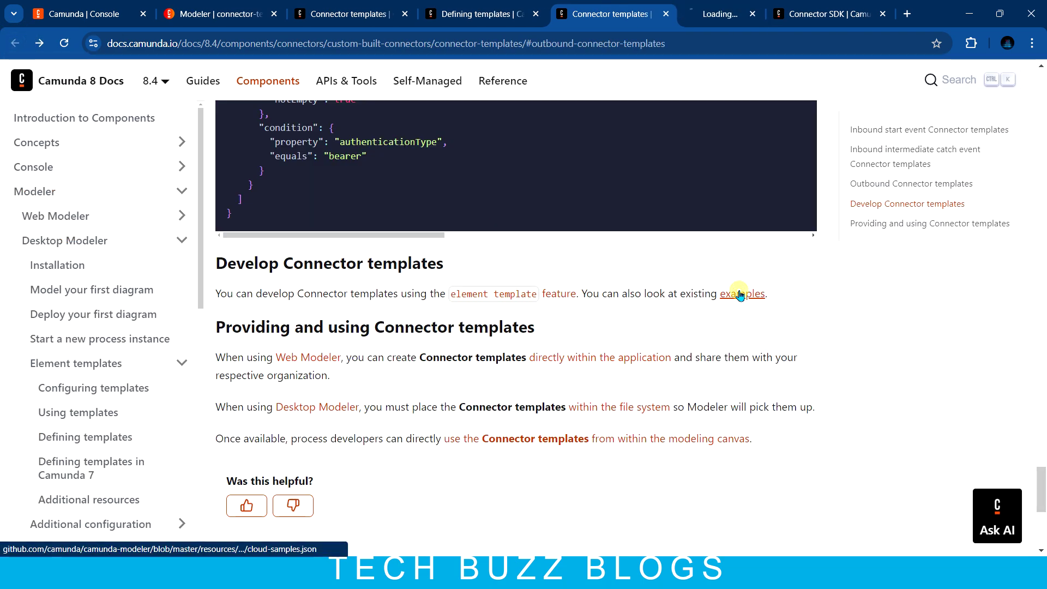
{"action": "left_click", "coordinate": [694, 13]}
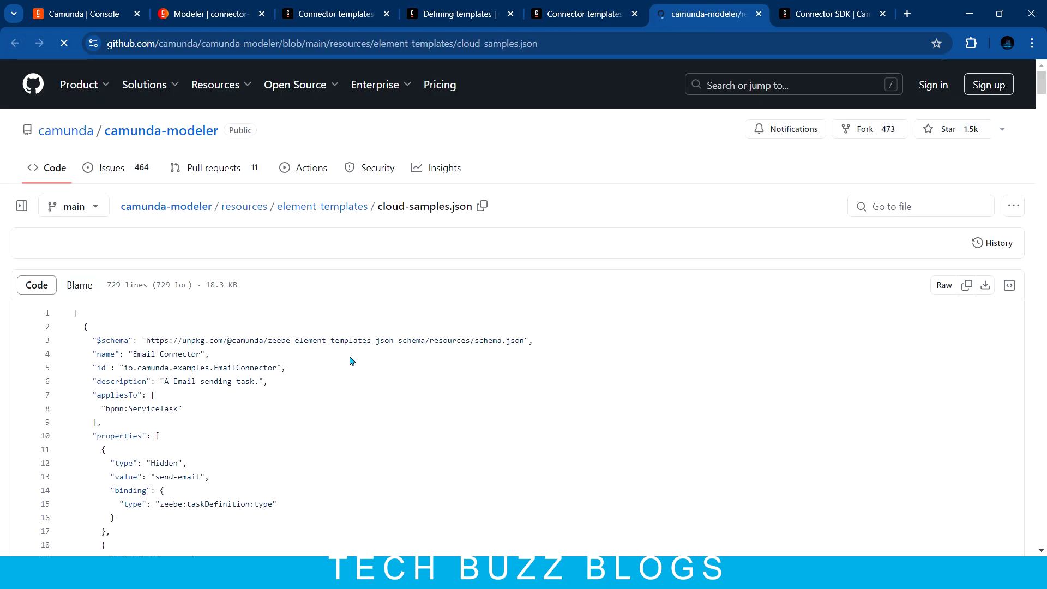
{"action": "scroll", "coordinate": [475, 385], "scroll_direction": "down", "scroll_amount": 5}
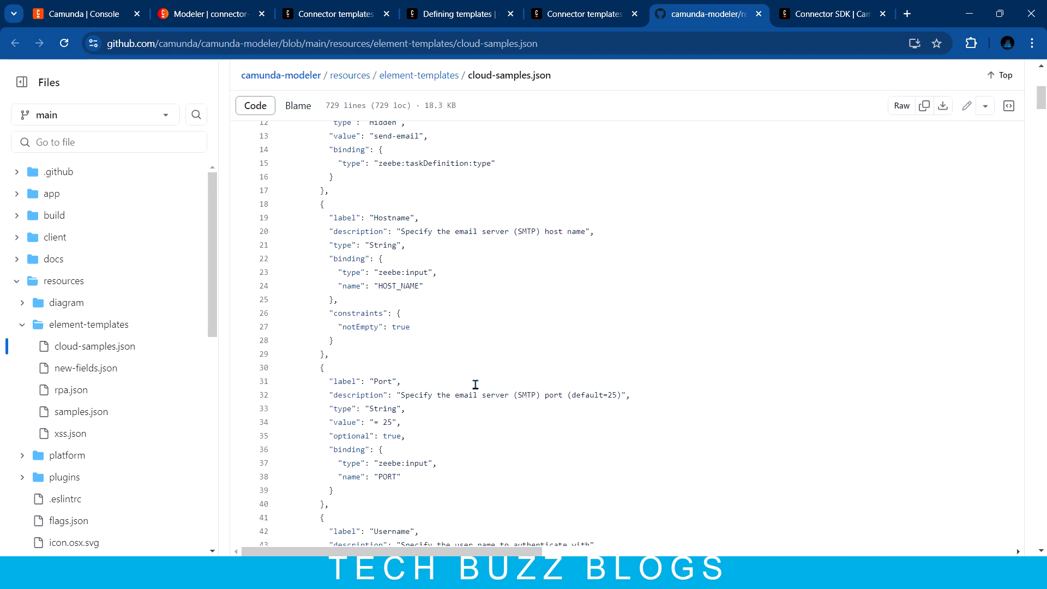
{"action": "left_click_drag", "start_coordinate": [320, 371], "coordinate": [352, 503]}
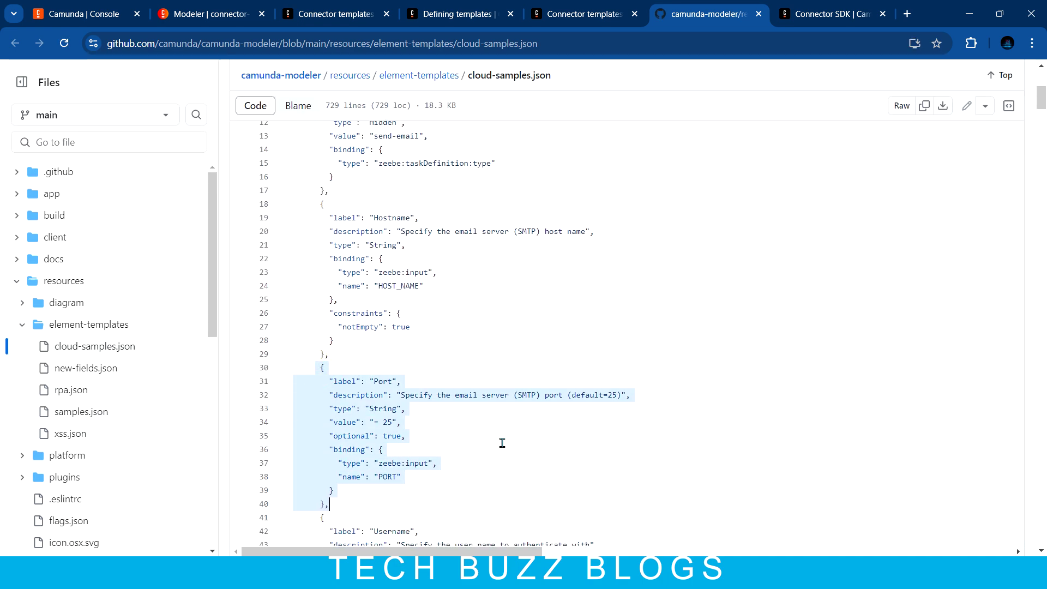
{"action": "scroll", "coordinate": [495, 351], "scroll_direction": "up", "scroll_amount": 6}
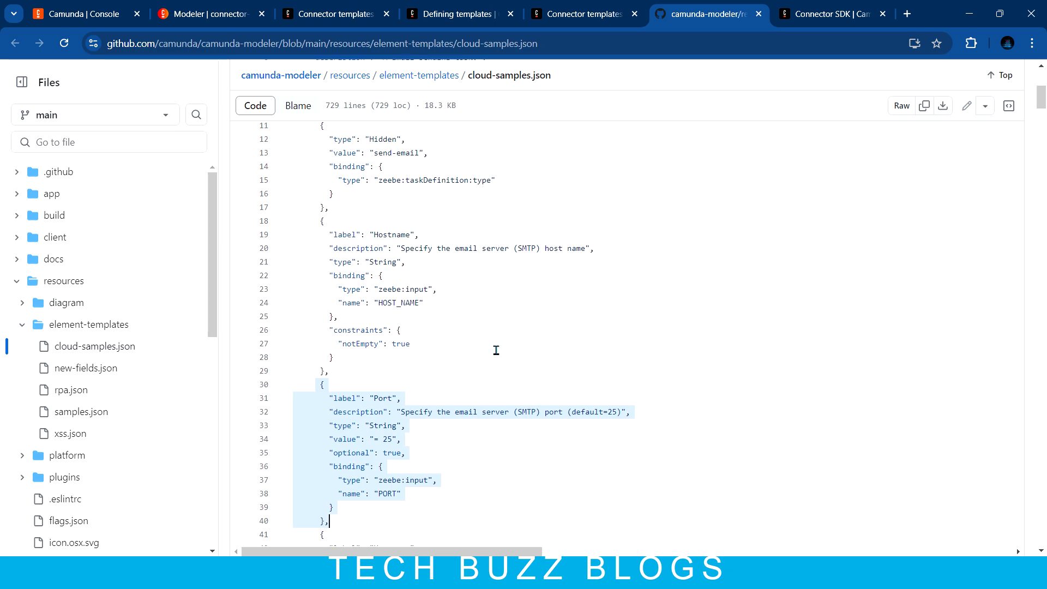
{"action": "scroll", "coordinate": [497, 351], "scroll_direction": "down", "scroll_amount": 7}
{"action": "scroll", "coordinate": [496, 351], "scroll_direction": "down", "scroll_amount": 4}
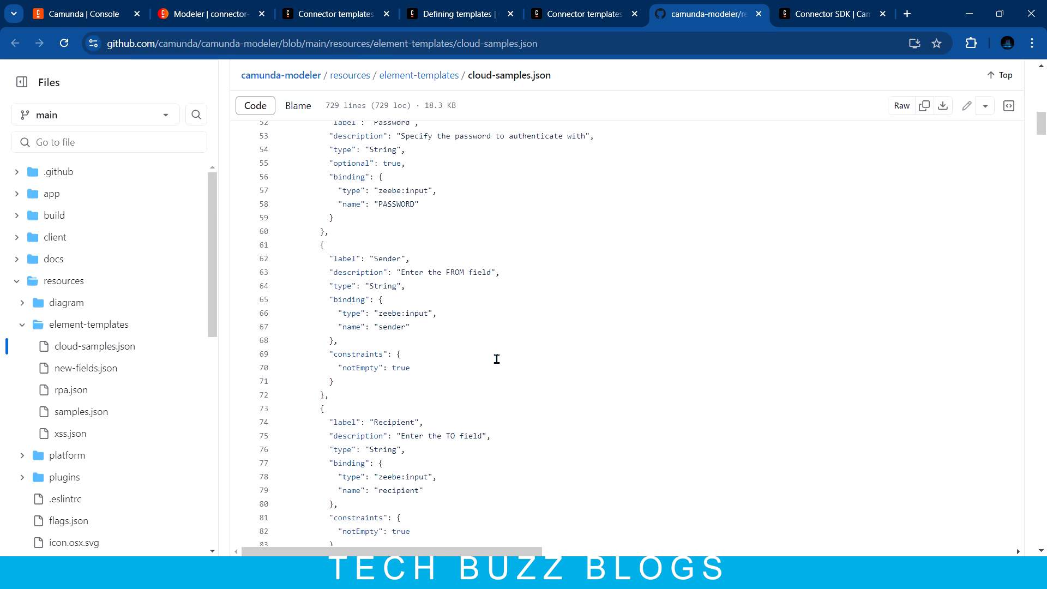
Step: Return to Camunda Modeler and create a new Connector template in the techbuzzblogs project
{"action": "left_click", "coordinate": [202, 14]}
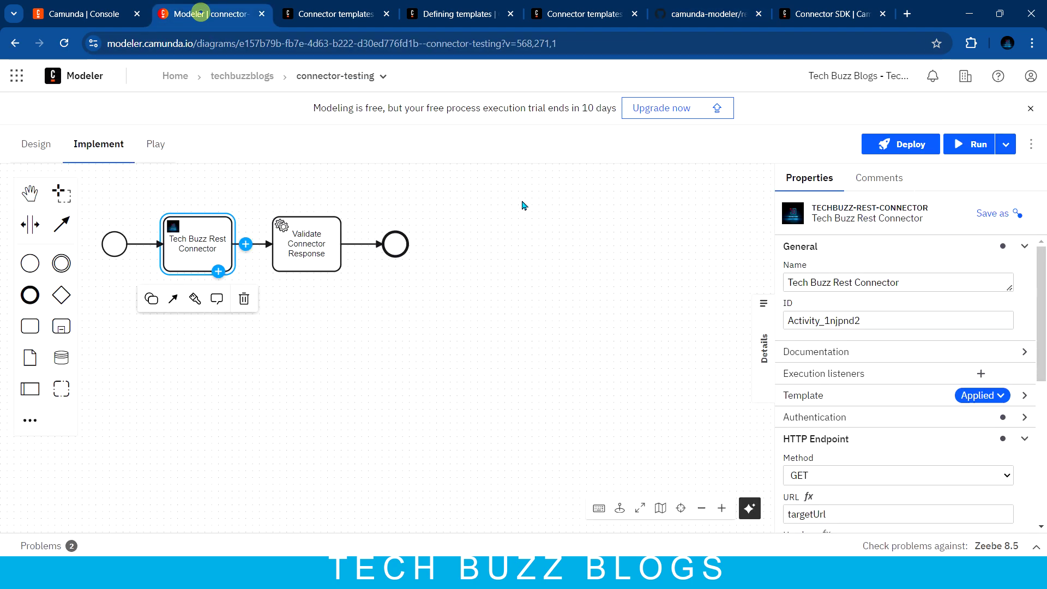
{"action": "left_click", "coordinate": [267, 80]}
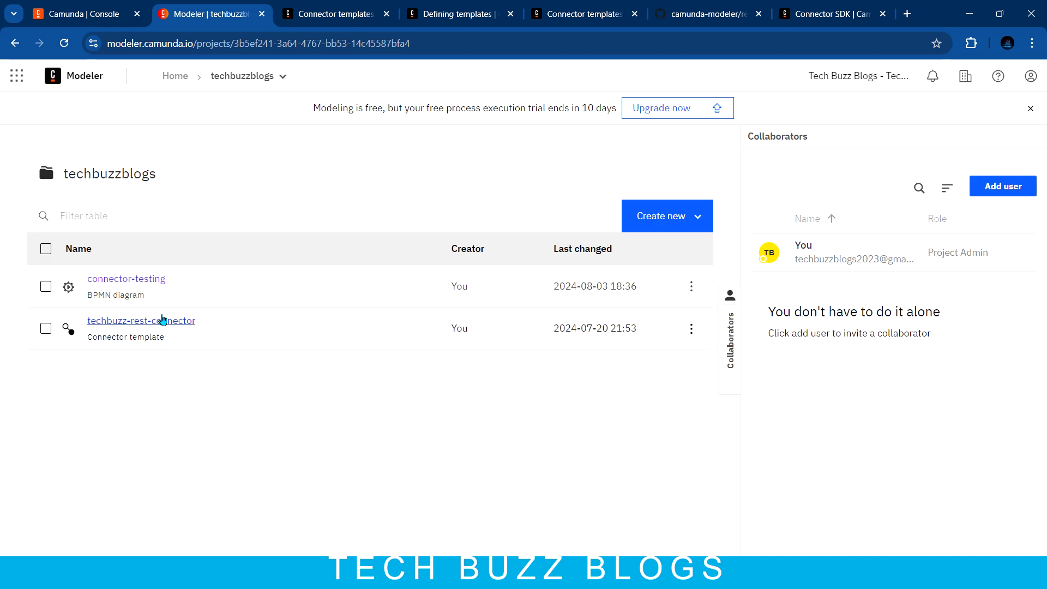
{"action": "left_click", "coordinate": [697, 216]}
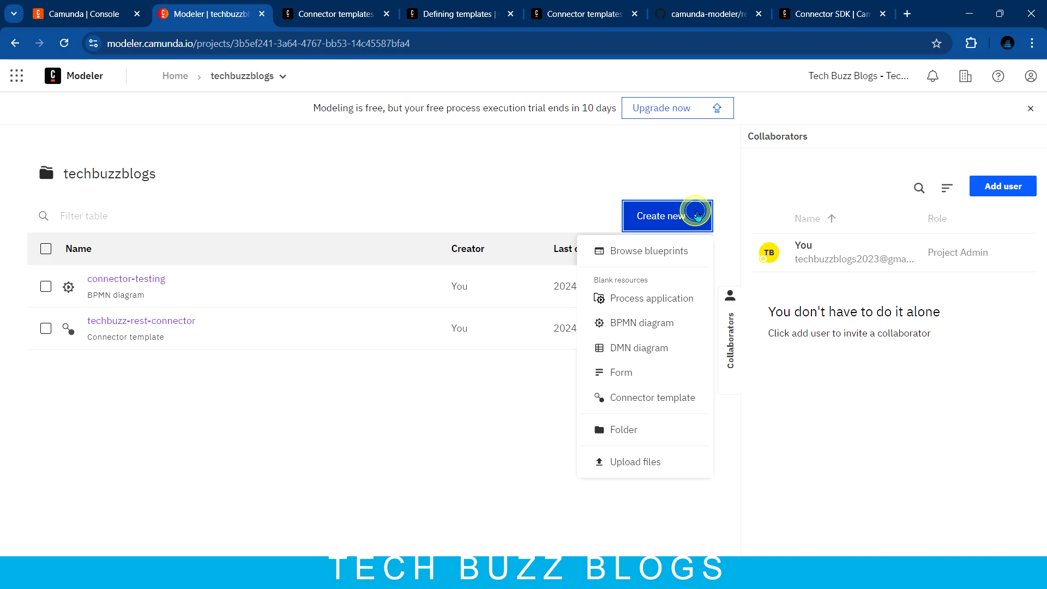
{"action": "left_click", "coordinate": [657, 403]}
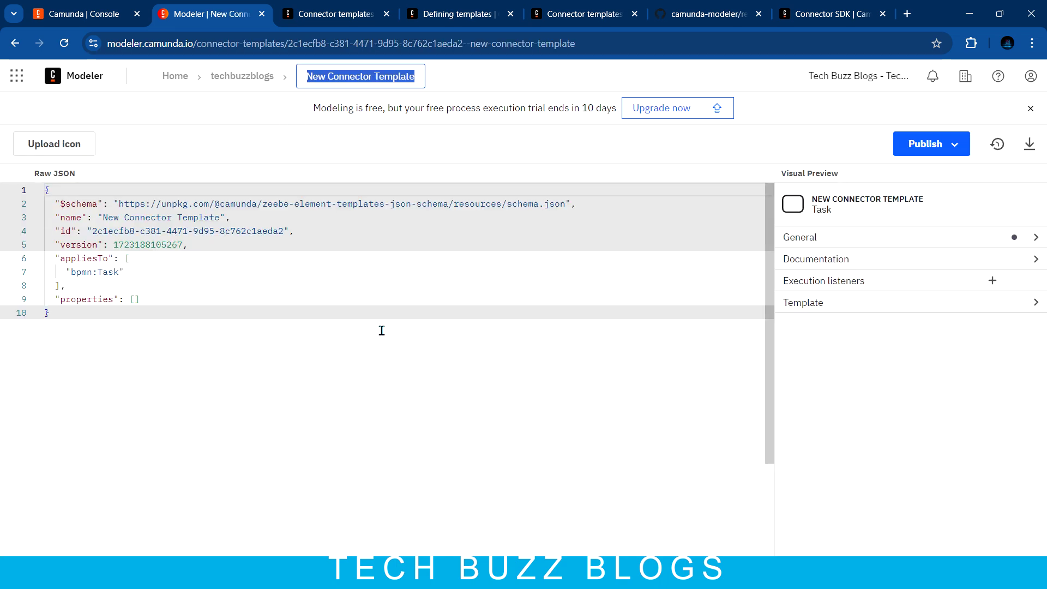
Step: Keep the default template name and open the techbuzz-rest-connector template from the techbuzzblogs project in a separate tab
{"action": "left_click", "coordinate": [356, 391]}
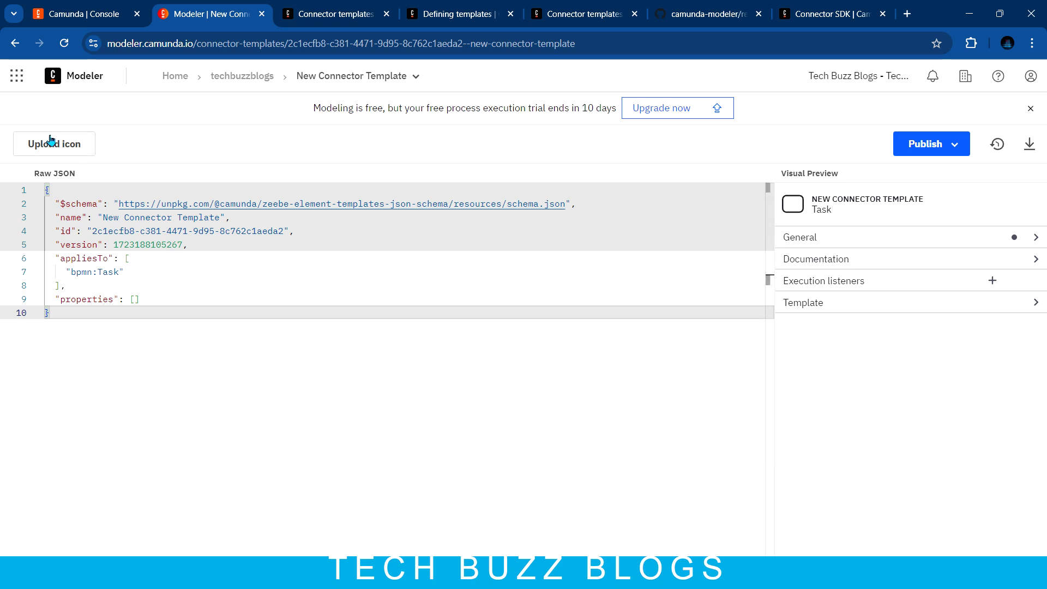
{"action": "middle_click", "coordinate": [262, 74]}
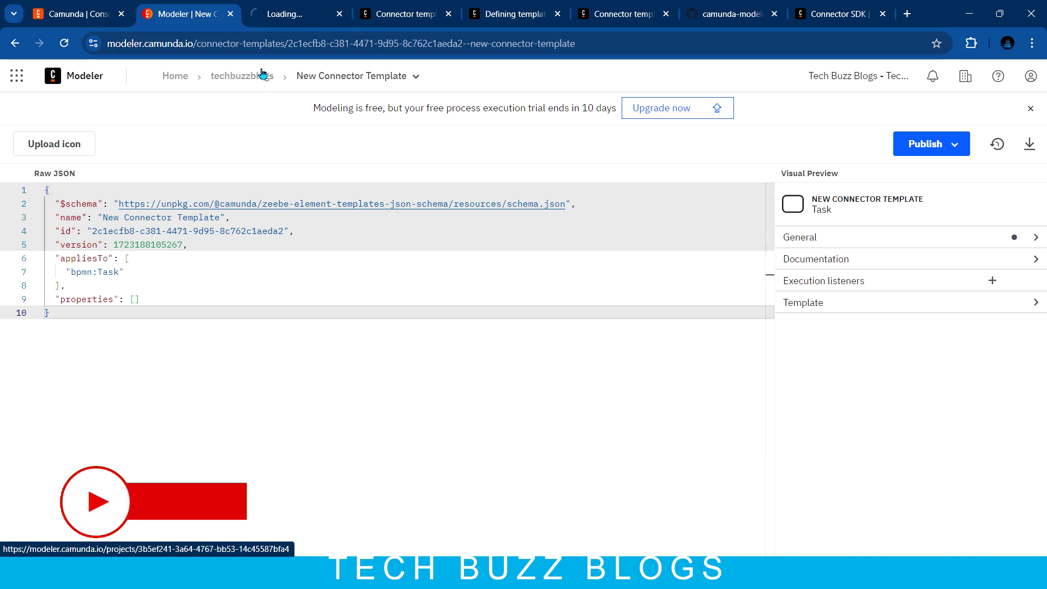
{"action": "left_click", "coordinate": [298, 13]}
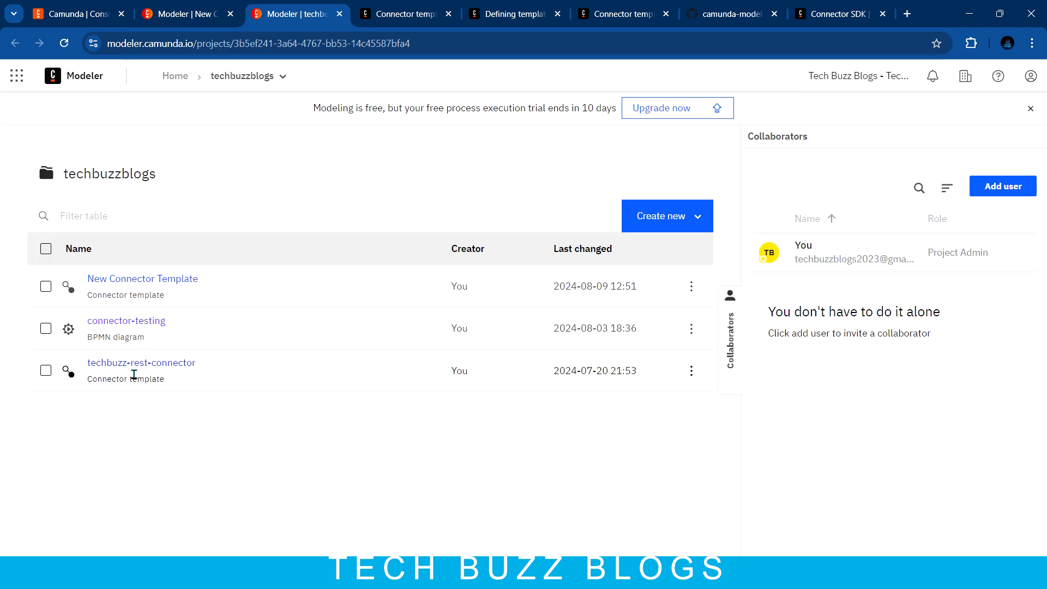
{"action": "left_click", "coordinate": [135, 369]}
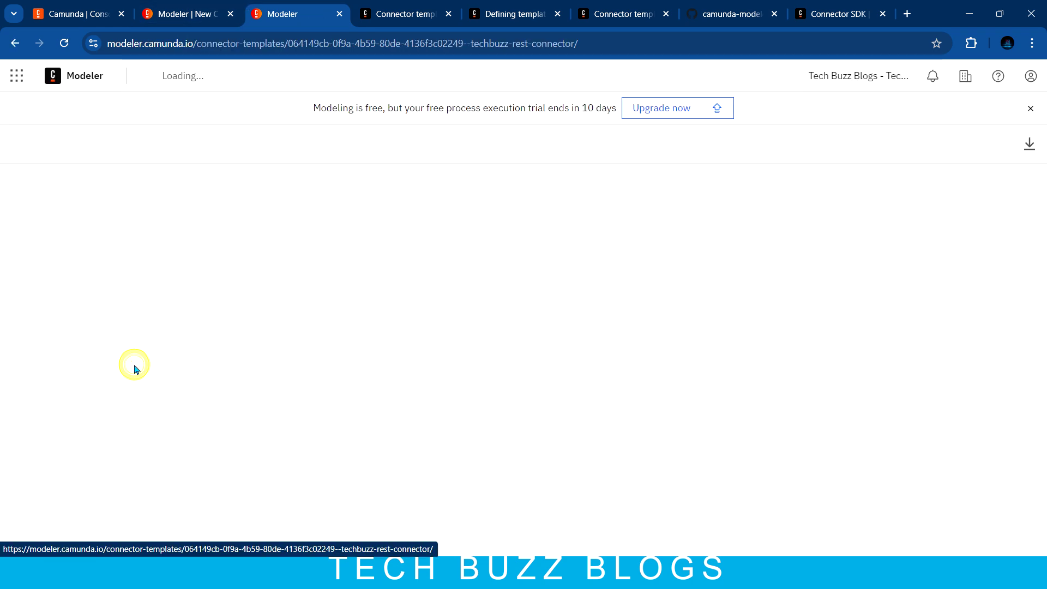
Step: Compare the new connector template's JSON header, name field and name options with those of techbuzz-rest-connector
{"action": "left_click", "coordinate": [191, 15]}
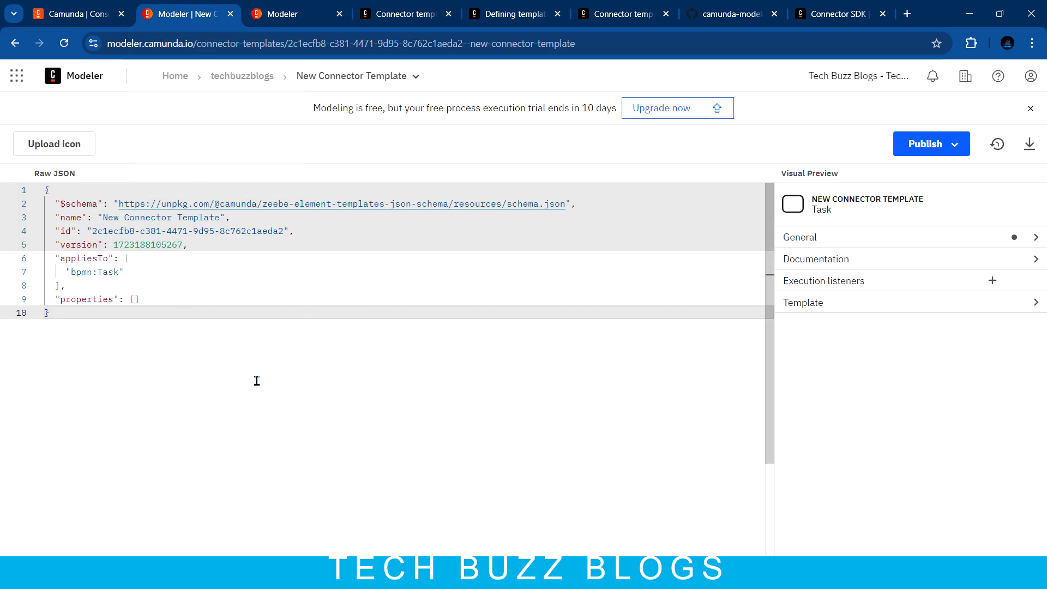
{"action": "left_click", "coordinate": [285, 10]}
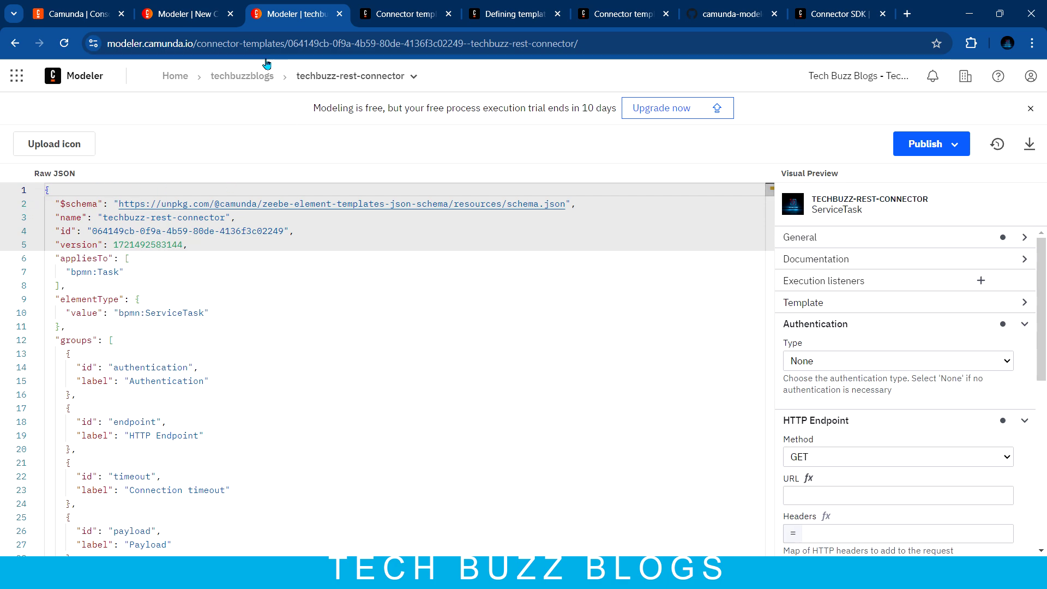
{"action": "left_click", "coordinate": [189, 13]}
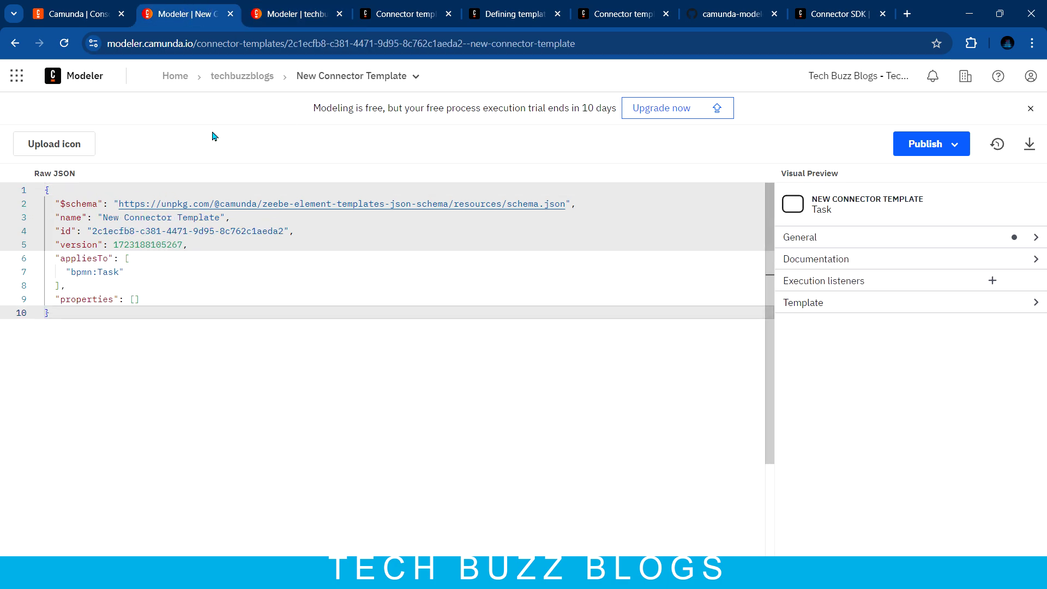
{"action": "left_click", "coordinate": [301, 6]}
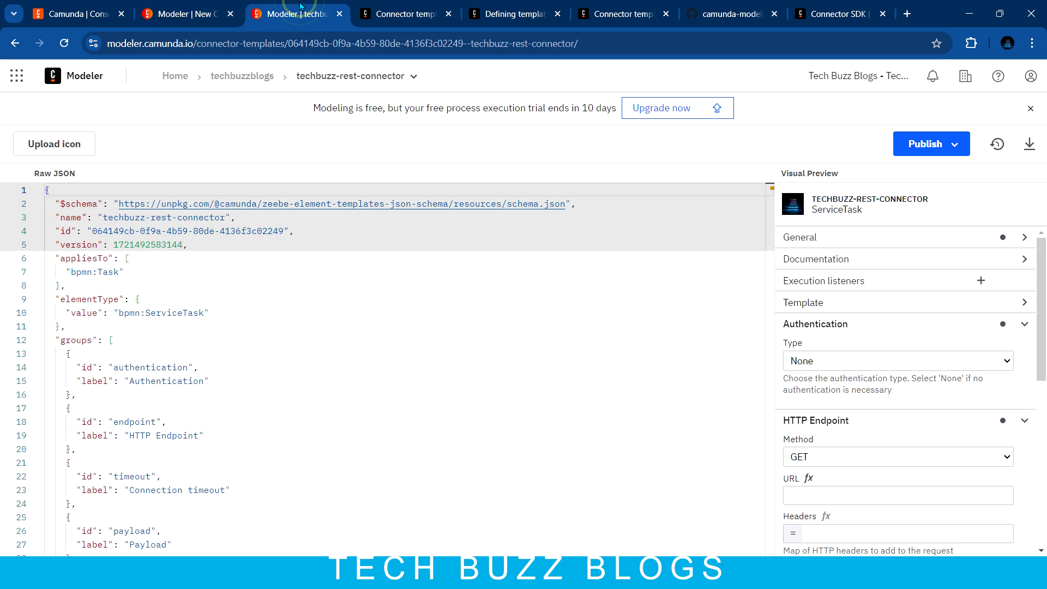
{"action": "left_click", "coordinate": [223, 7]}
{"action": "left_click_drag", "start_coordinate": [104, 216], "coordinate": [218, 218]}
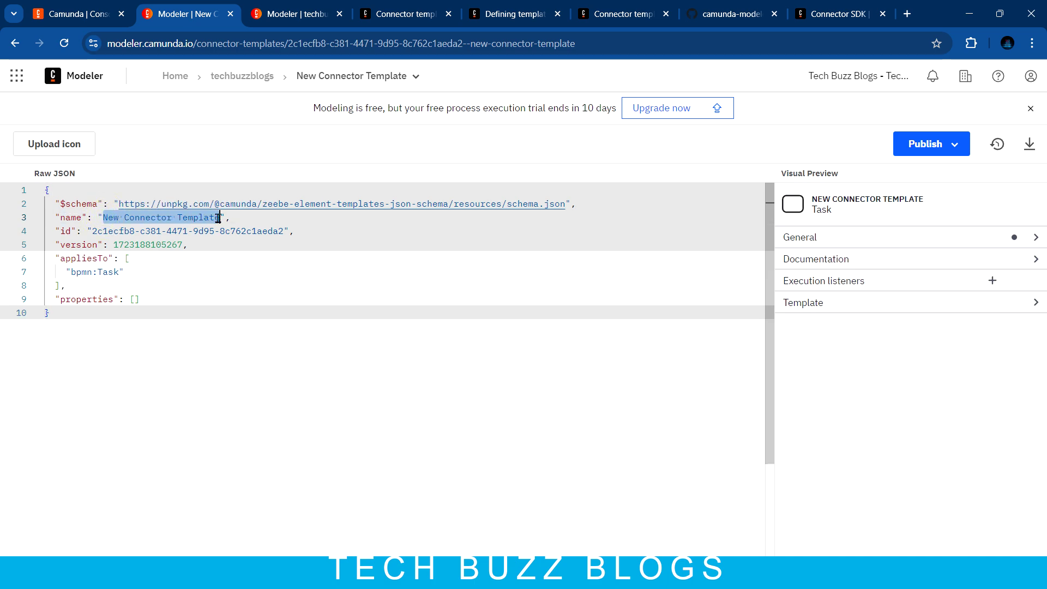
{"action": "left_click", "coordinate": [408, 76]}
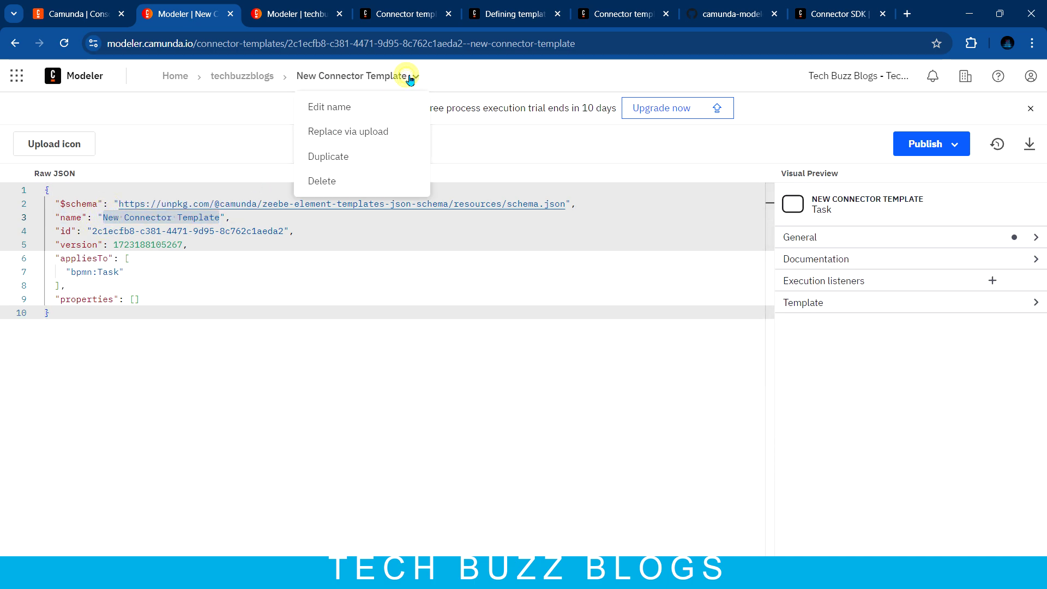
{"action": "left_click", "coordinate": [103, 217]}
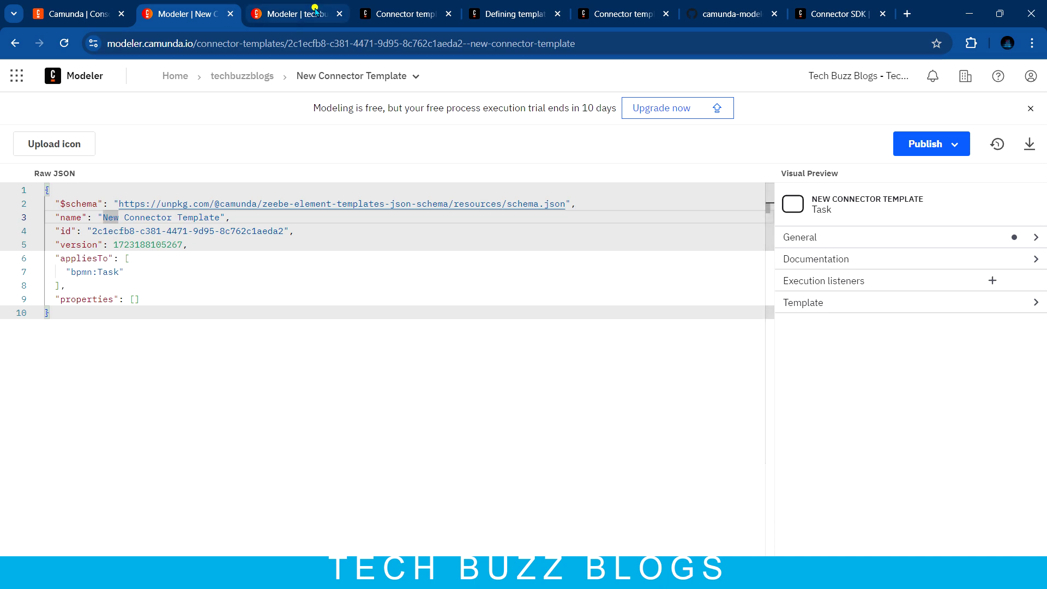
{"action": "left_click", "coordinate": [291, 15]}
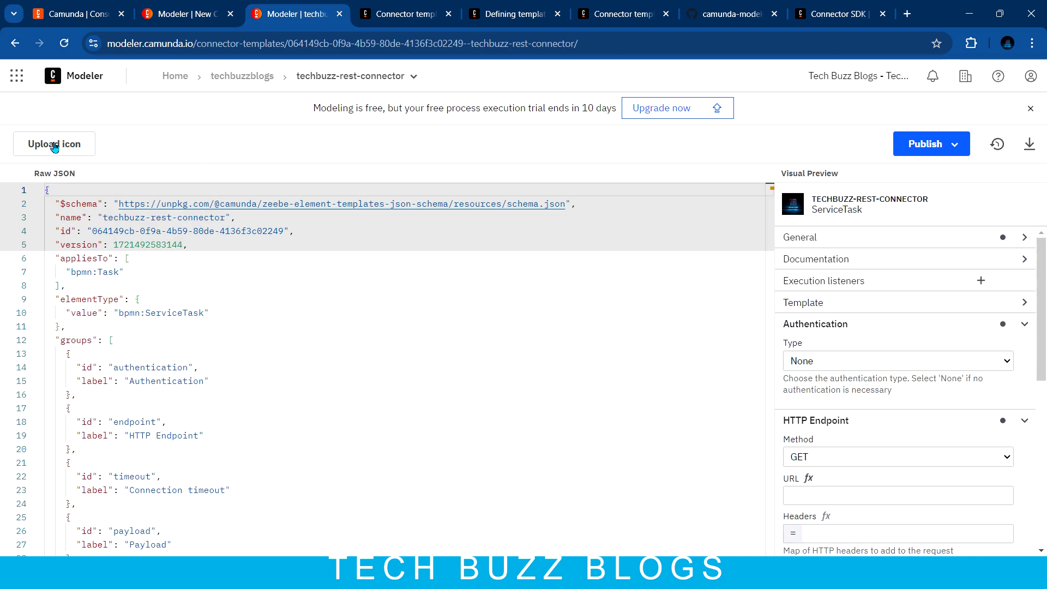
{"action": "left_click", "coordinate": [183, 14]}
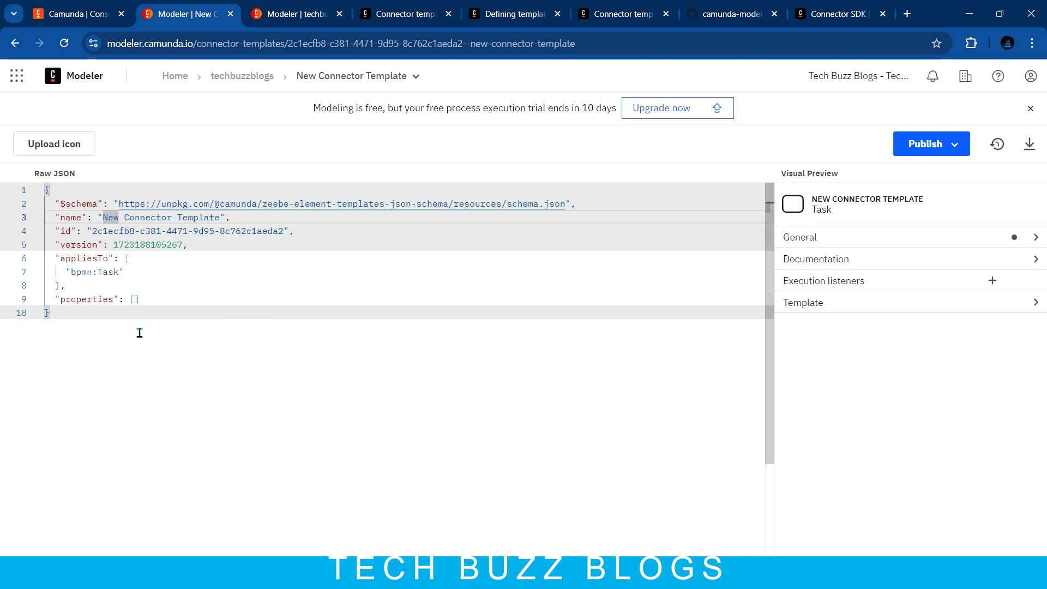
Step: Examine the techbuzz-rest-connector JSON from its groups and properties through to the base64 PNG icon contents
{"action": "left_click", "coordinate": [318, 23]}
{"action": "scroll", "coordinate": [362, 325], "scroll_direction": "down", "scroll_amount": 6}
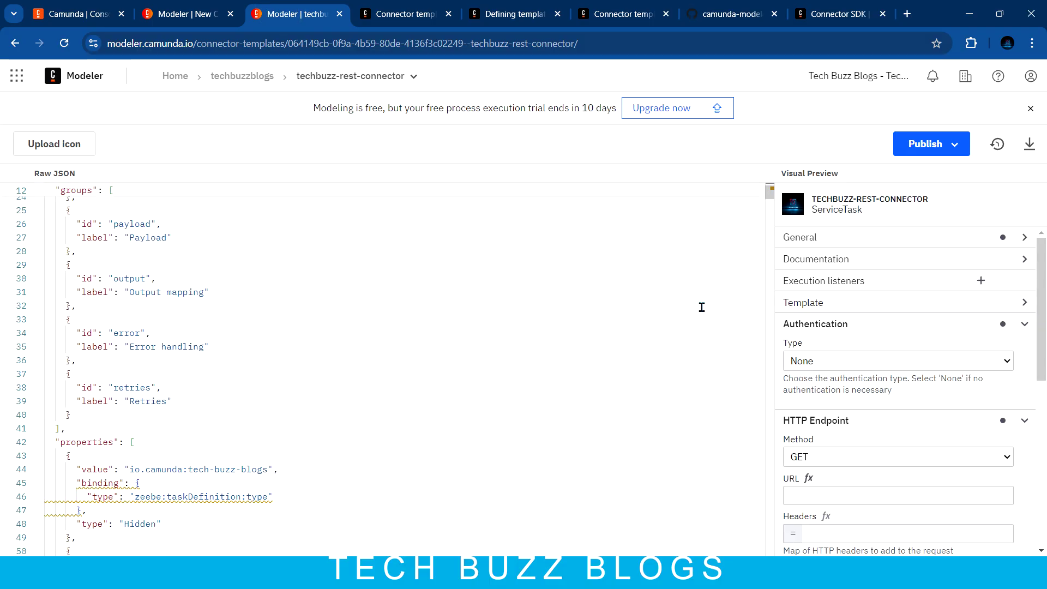
{"action": "left_click_drag", "start_coordinate": [773, 210], "coordinate": [779, 263]}
{"action": "scroll", "coordinate": [319, 378], "scroll_direction": "up", "scroll_amount": 5}
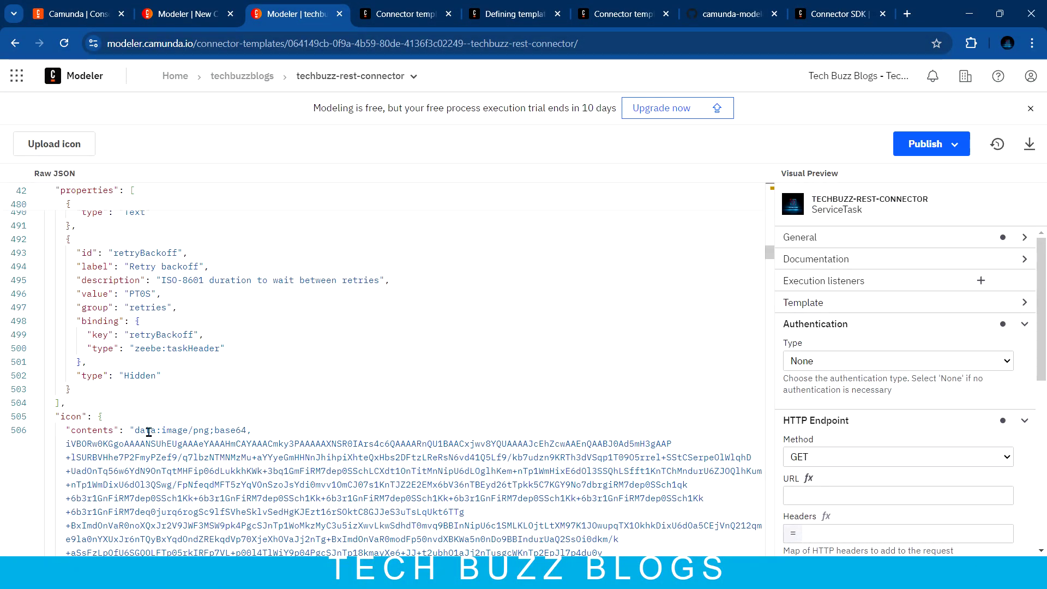
{"action": "left_click_drag", "start_coordinate": [161, 430], "coordinate": [241, 430]}
{"action": "left_click", "coordinate": [272, 430]}
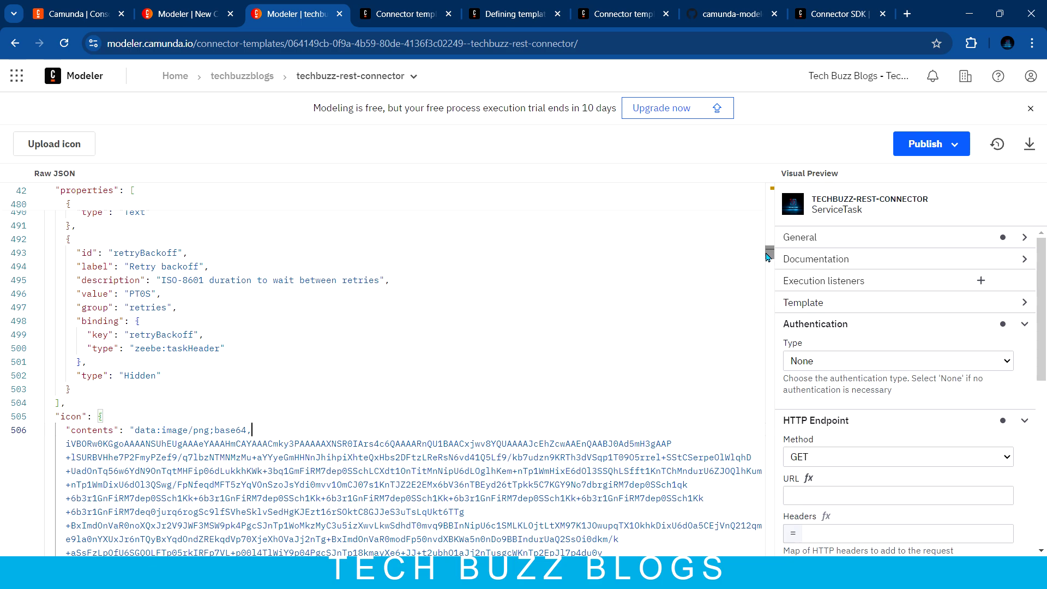
{"action": "left_click_drag", "start_coordinate": [769, 253], "coordinate": [770, 197]}
{"action": "scroll", "coordinate": [352, 232], "scroll_direction": "up", "scroll_amount": 5}
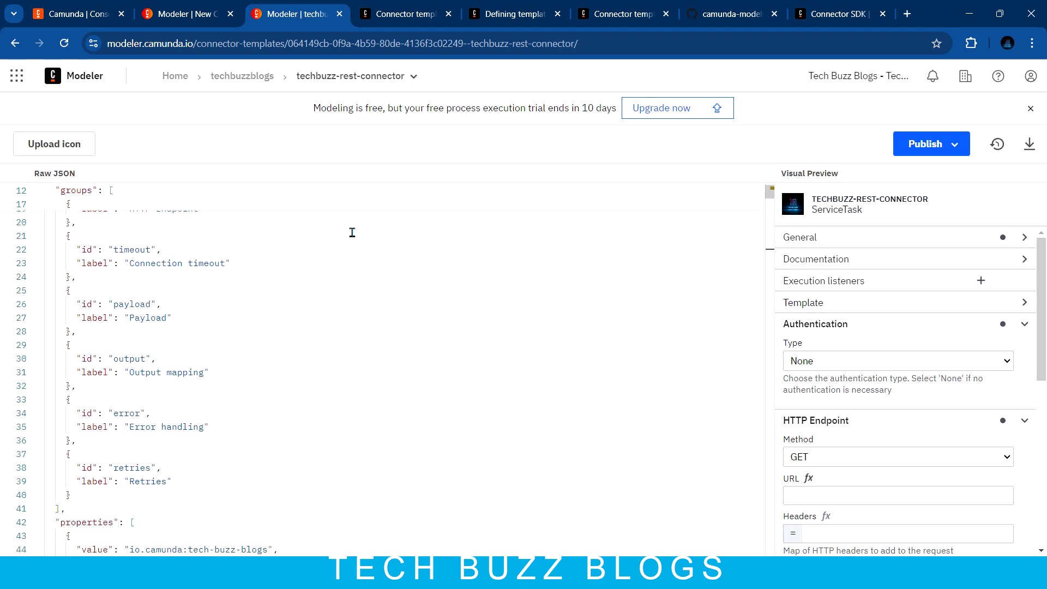
Step: Compare the opening JSON of both templates and highlight the elementType block with bpmn:ServiceTask in techbuzz-rest-connector
{"action": "left_click", "coordinate": [184, 12]}
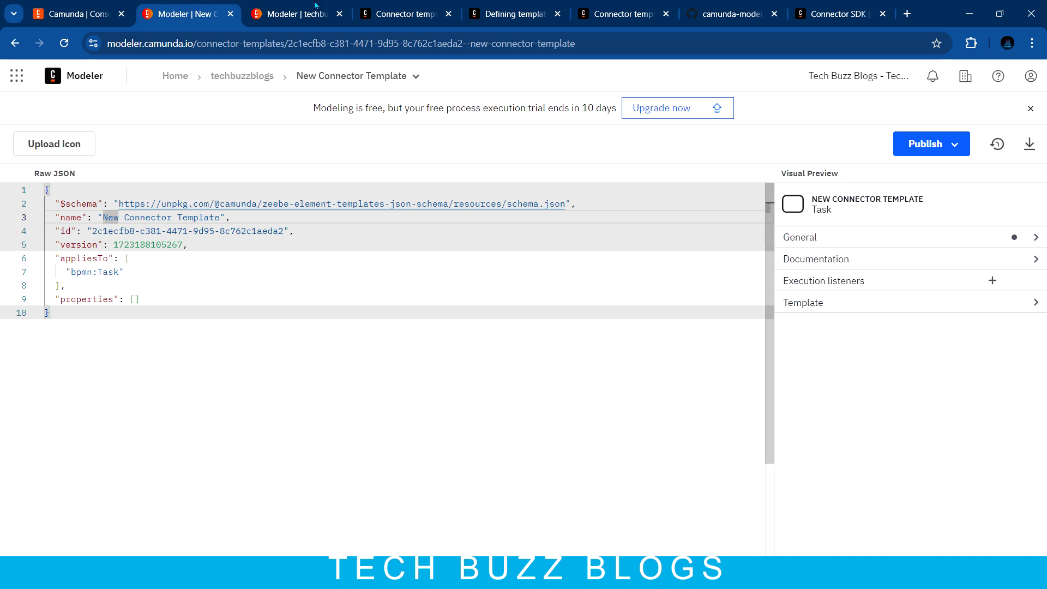
{"action": "left_click", "coordinate": [300, 16]}
{"action": "scroll", "coordinate": [245, 396], "scroll_direction": "up", "scroll_amount": 6}
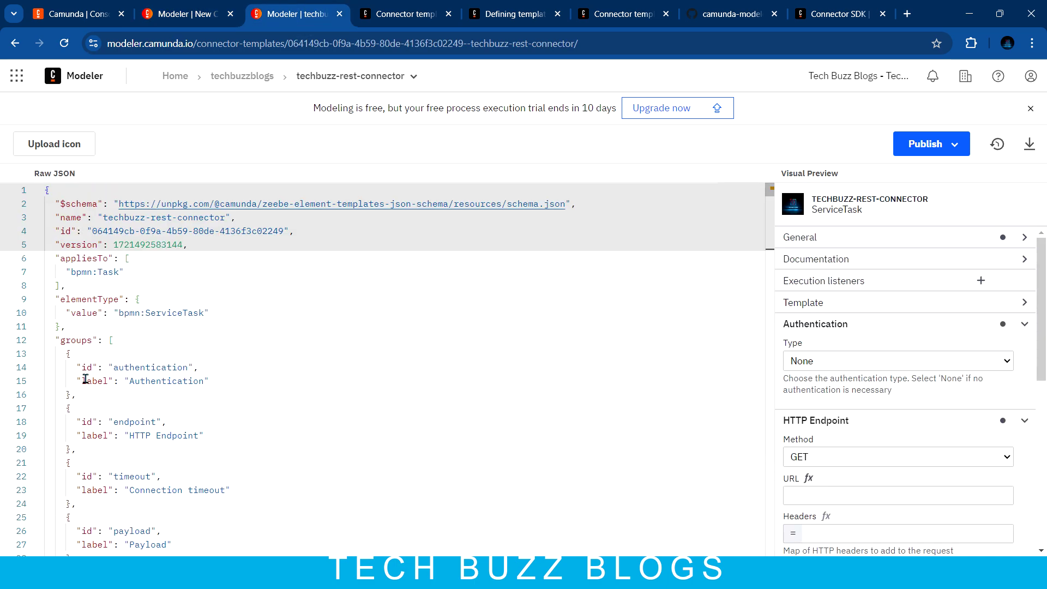
{"action": "left_click", "coordinate": [184, 12]}
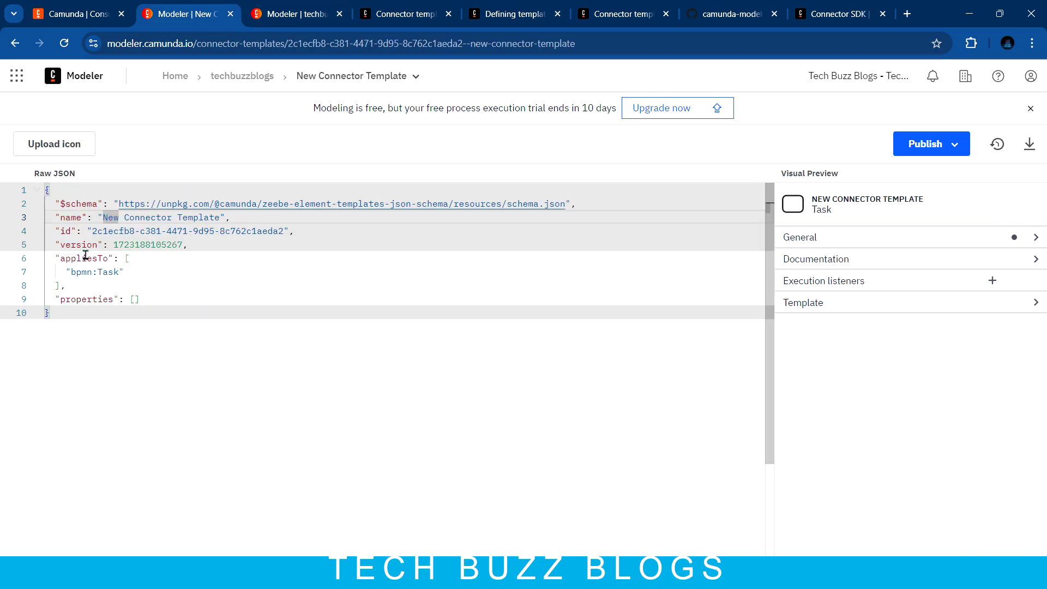
{"action": "left_click", "coordinate": [275, 12]}
{"action": "left_click_drag", "start_coordinate": [47, 298], "coordinate": [109, 322]}
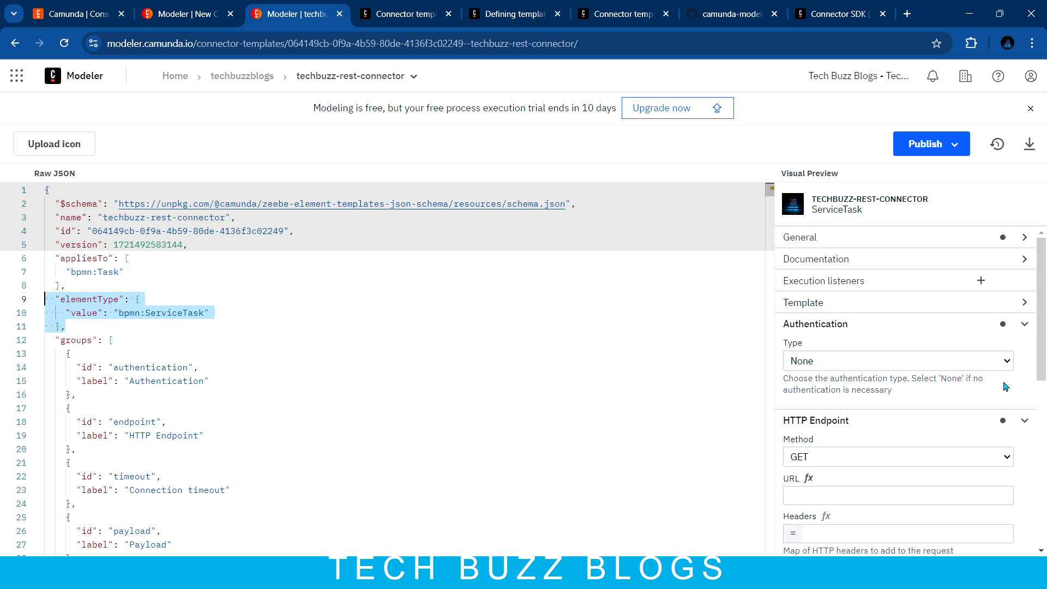
Step: Collapse the Authentication, HTTP Endpoint, Connection timeout, Output mapping and Error handling groups in the techbuzz-rest-connector preview
{"action": "left_click", "coordinate": [1025, 324]}
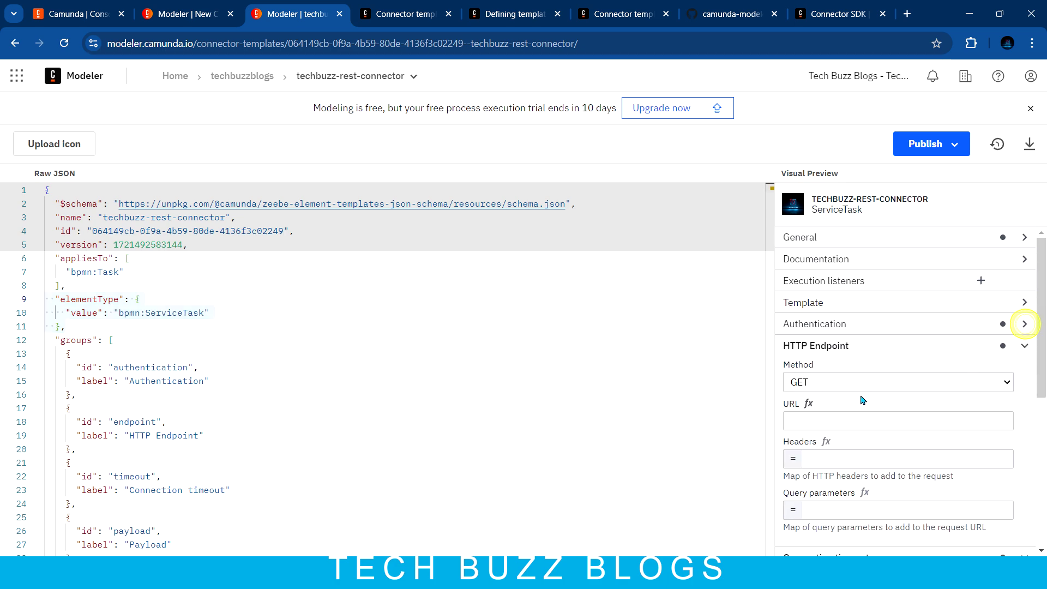
{"action": "left_click", "coordinate": [1024, 346]}
{"action": "left_click", "coordinate": [1025, 368]}
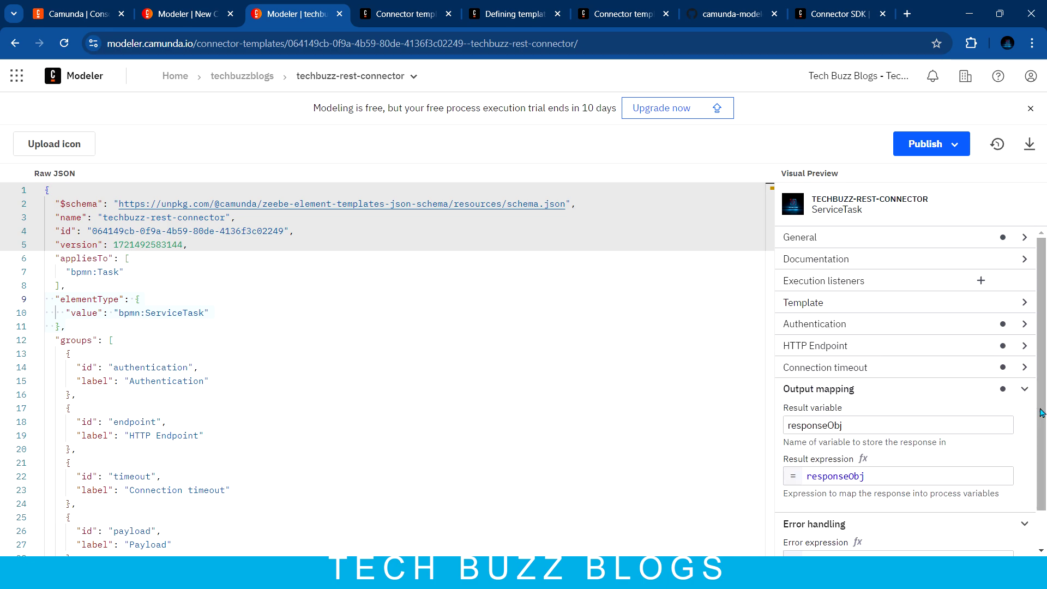
{"action": "left_click", "coordinate": [1026, 397]}
{"action": "left_click", "coordinate": [1032, 414]}
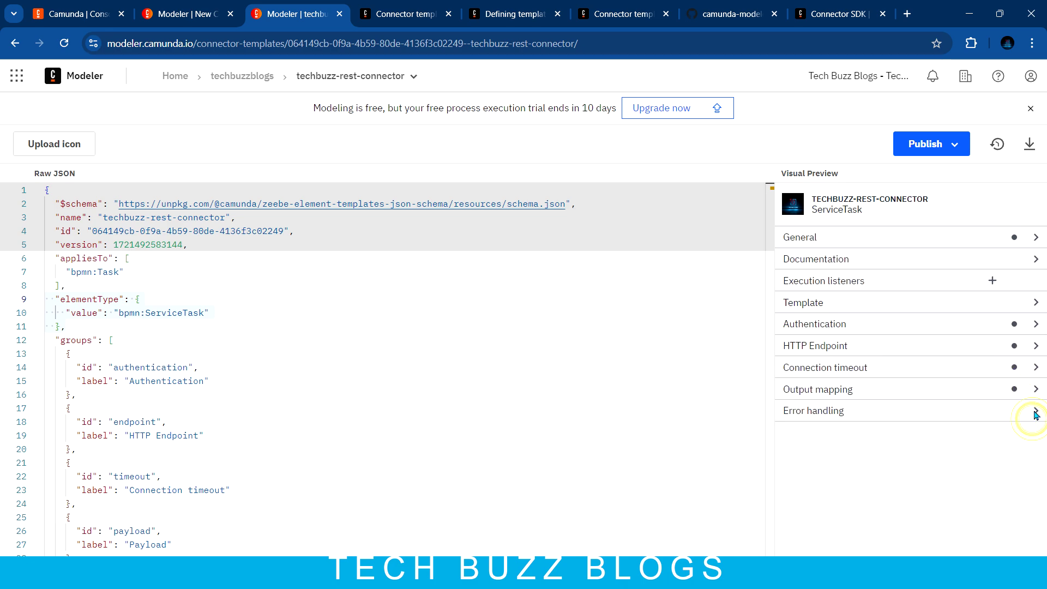
Step: Compare the new template's visual preview with techbuzz-rest-connector's property groups and locate the groups array in its JSON
{"action": "left_click", "coordinate": [185, 14]}
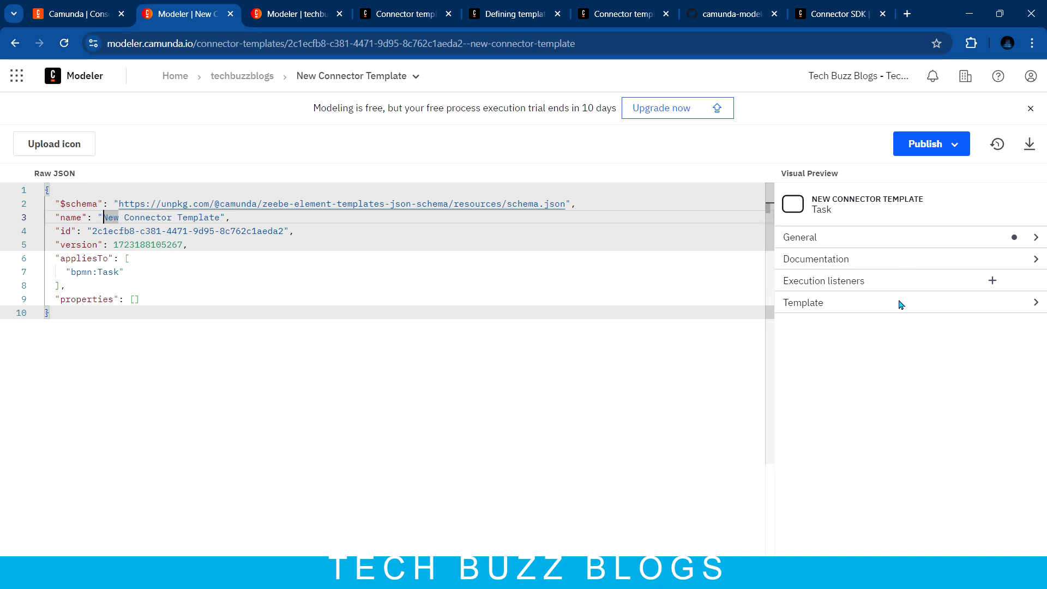
{"action": "left_click", "coordinate": [297, 8]}
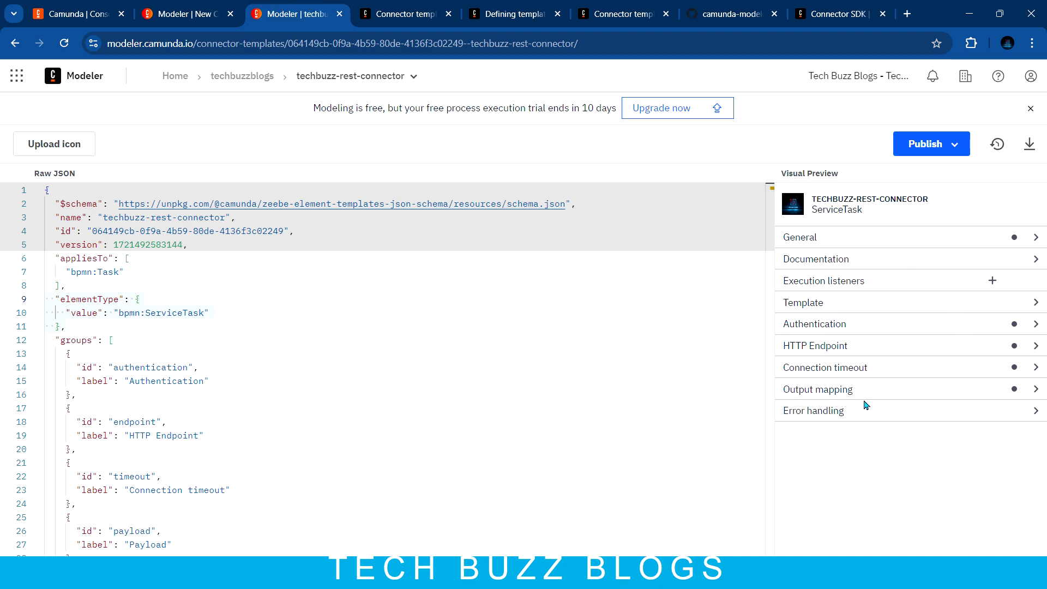
{"action": "left_click", "coordinate": [148, 343]}
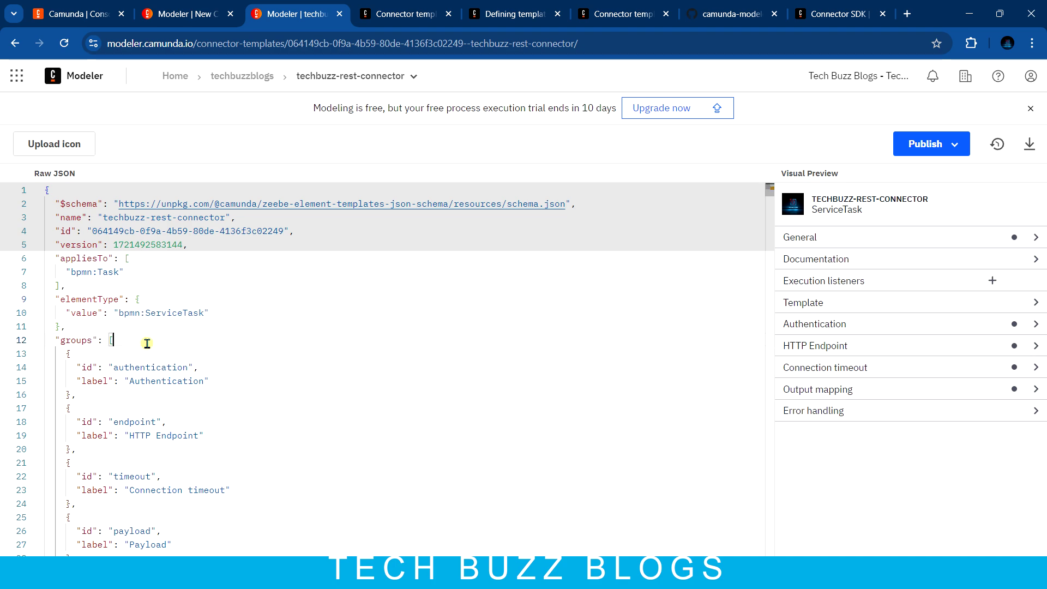
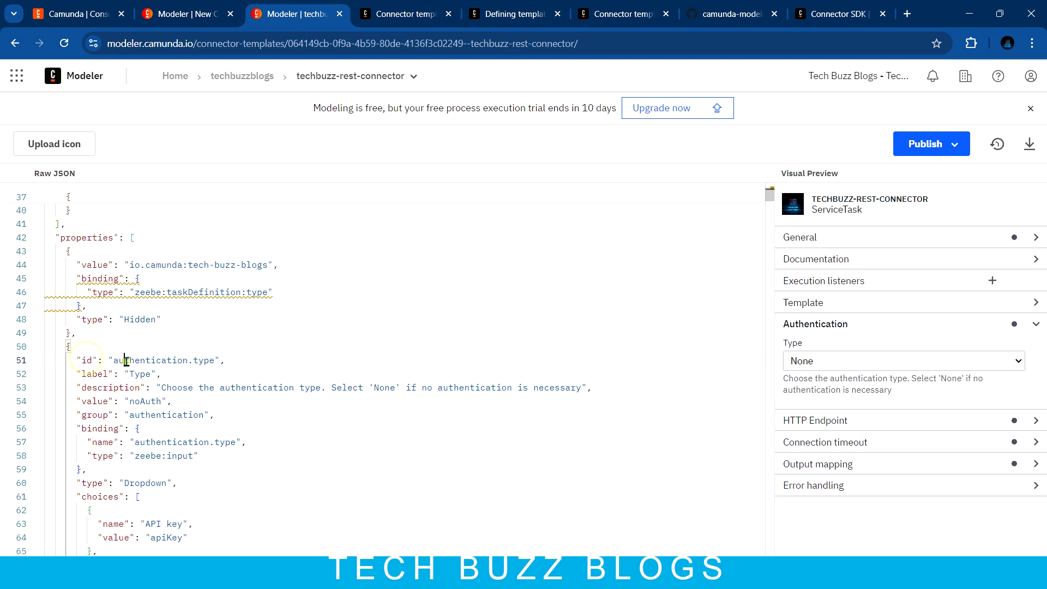
Step: Examine the authentication.type property's id, label, value and group in the JSON against the Authentication Type dropdown in the preview
{"action": "double_click", "coordinate": [131, 359]}
{"action": "scroll", "coordinate": [182, 391], "scroll_direction": "down", "scroll_amount": 1}
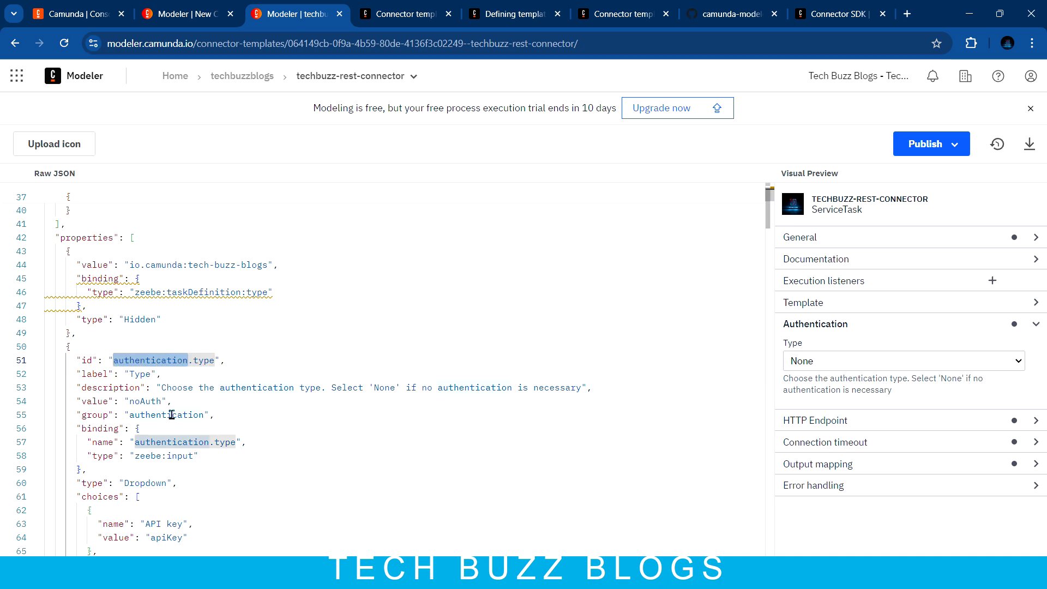
{"action": "scroll", "coordinate": [189, 387], "scroll_direction": "up", "scroll_amount": 3}
{"action": "scroll", "coordinate": [190, 387], "scroll_direction": "down", "scroll_amount": 3}
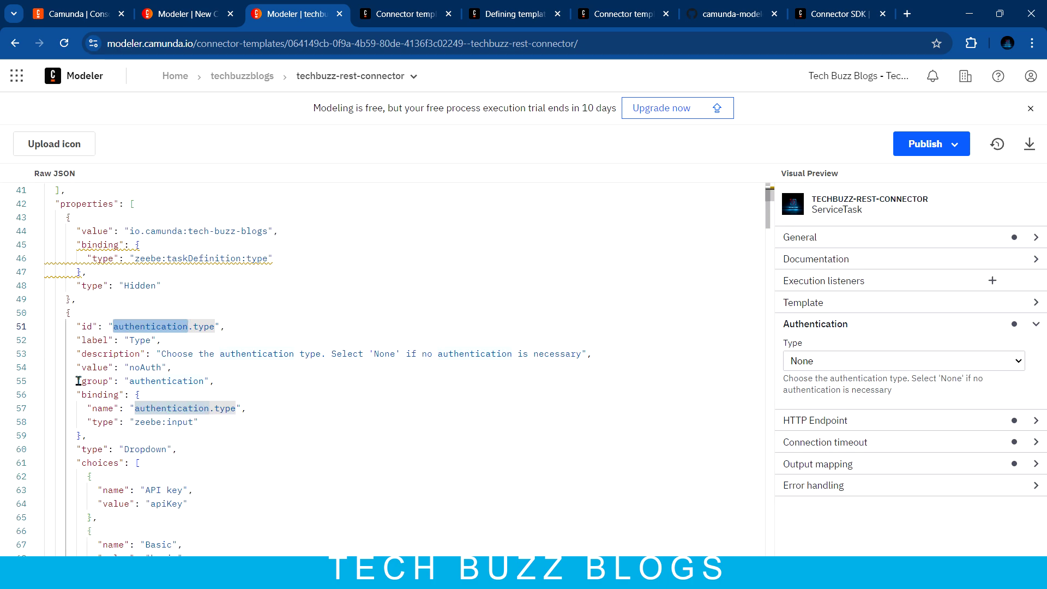
{"action": "left_click_drag", "start_coordinate": [79, 381], "coordinate": [216, 385]}
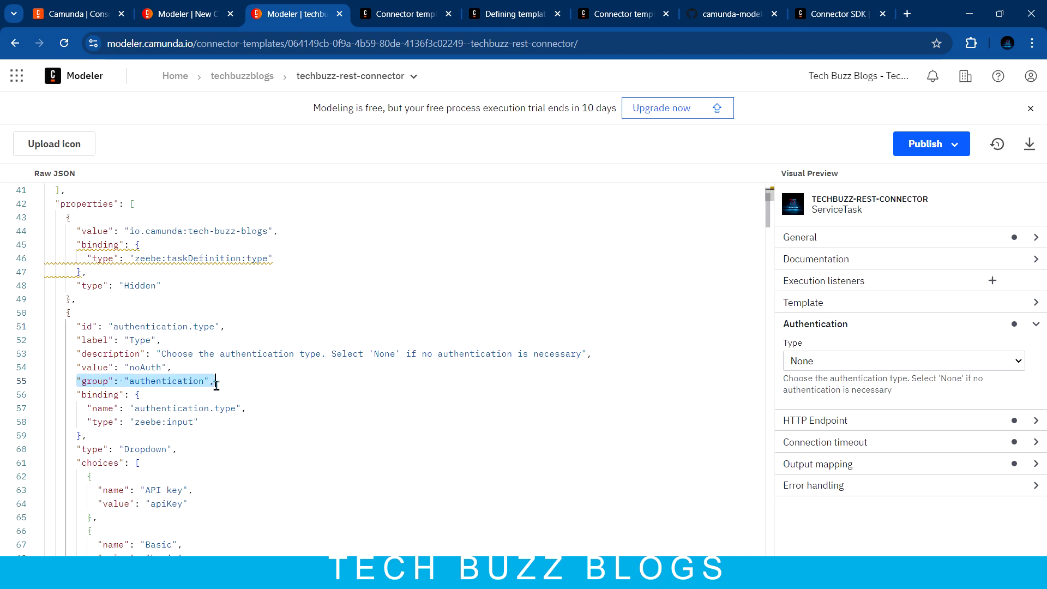
{"action": "double_click", "coordinate": [138, 326]}
{"action": "double_click", "coordinate": [205, 326]}
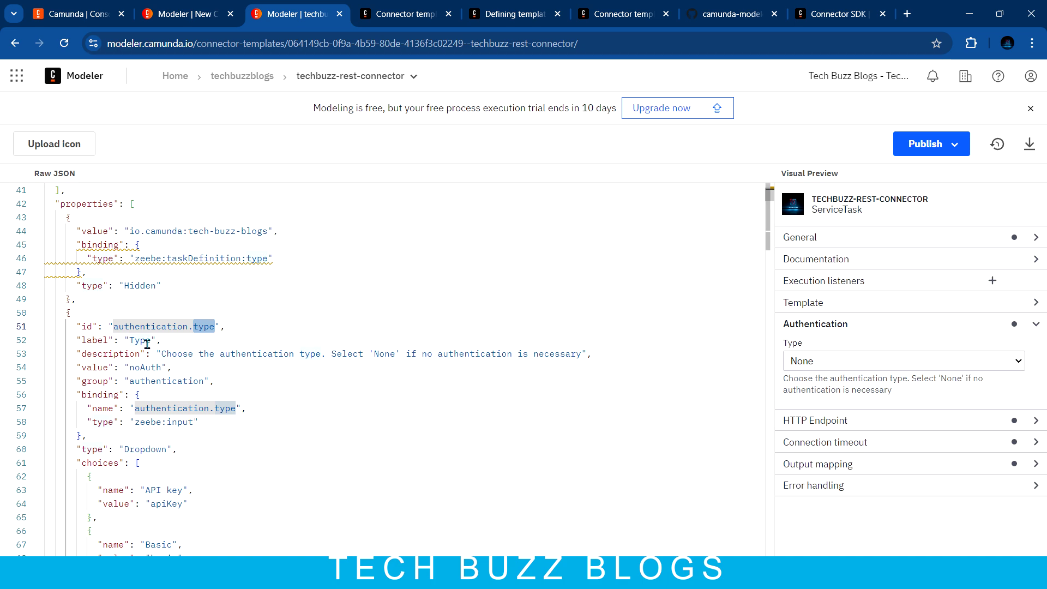
{"action": "double_click", "coordinate": [147, 340]}
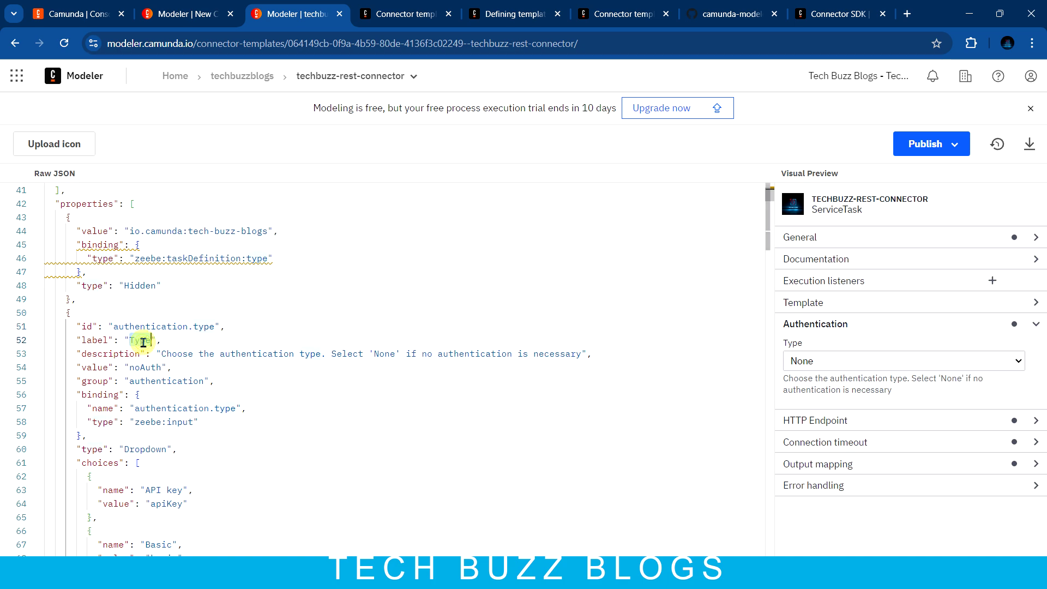
{"action": "double_click", "coordinate": [95, 367]}
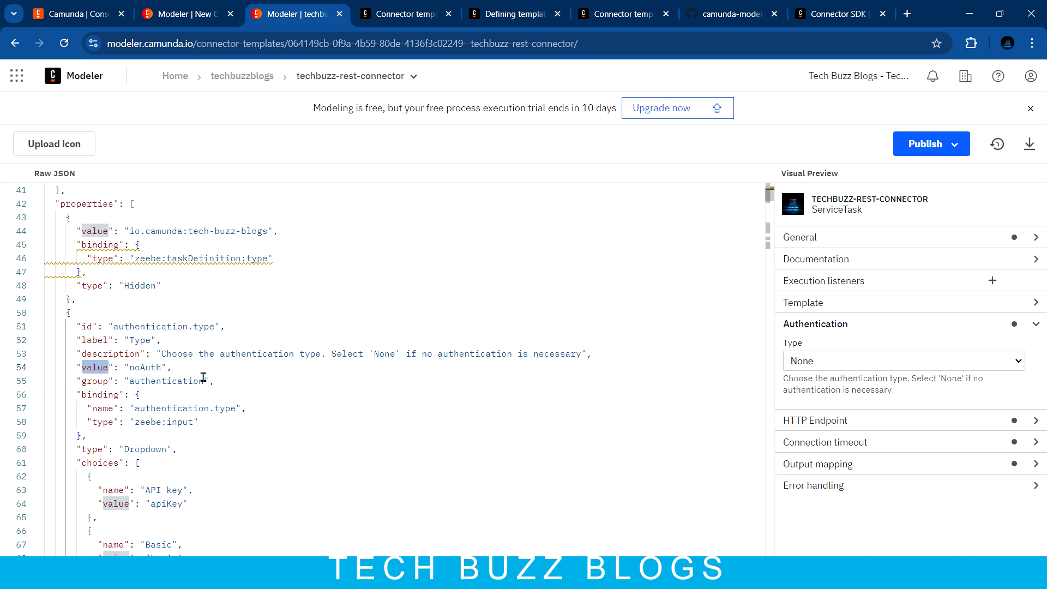
{"action": "left_click", "coordinate": [859, 362]}
{"action": "left_click", "coordinate": [859, 363]}
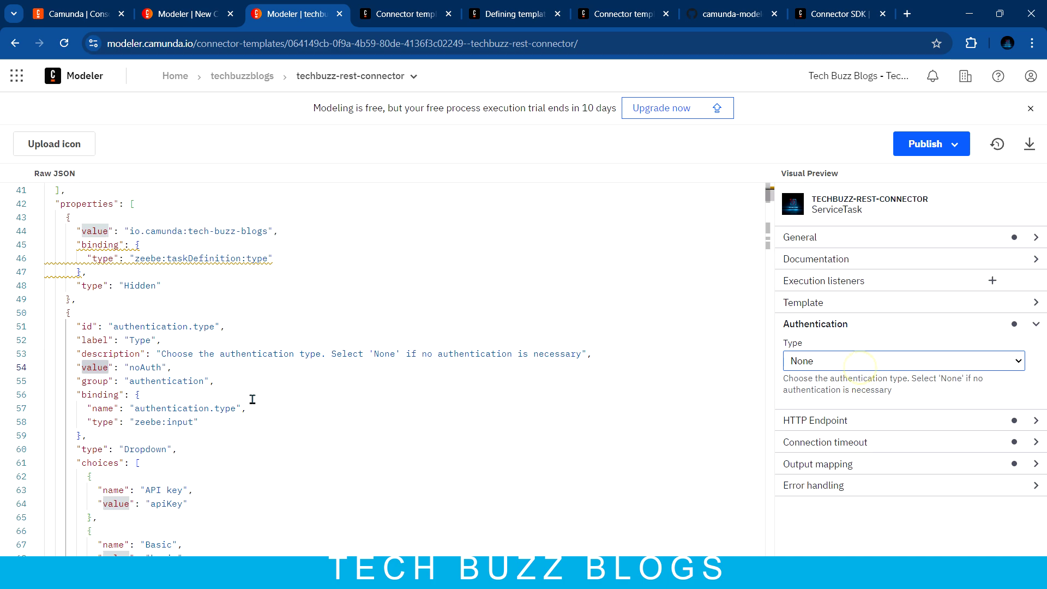
Step: Examine the authentication.type property's choices array, Dropdown type and zeebe:input binding in the JSON
{"action": "scroll", "coordinate": [253, 403], "scroll_direction": "down", "scroll_amount": 1}
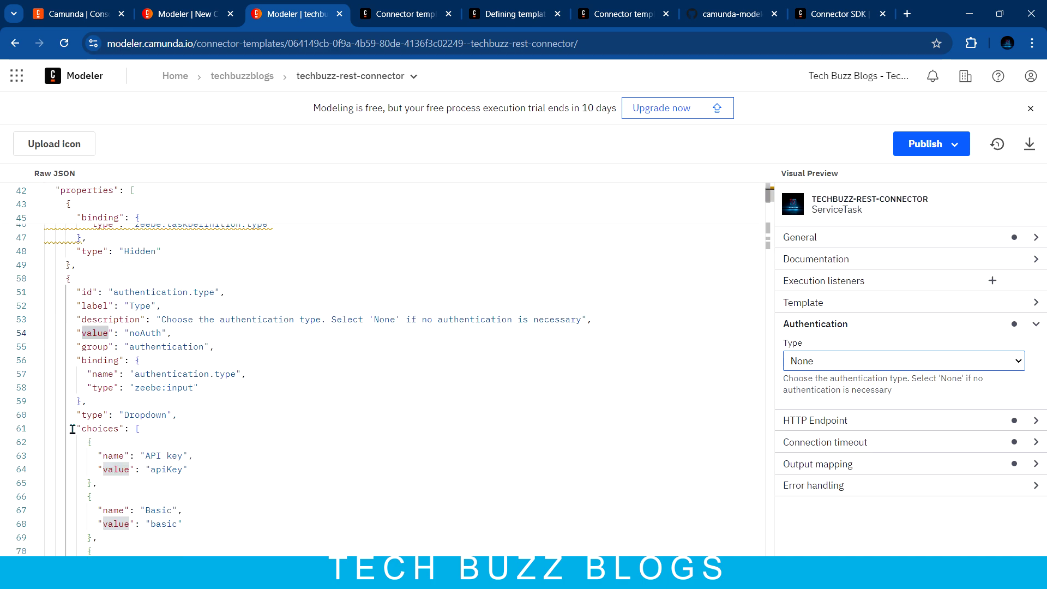
{"action": "left_click_drag", "start_coordinate": [73, 429], "coordinate": [141, 429]}
{"action": "left_click_drag", "start_coordinate": [76, 414], "coordinate": [178, 414]}
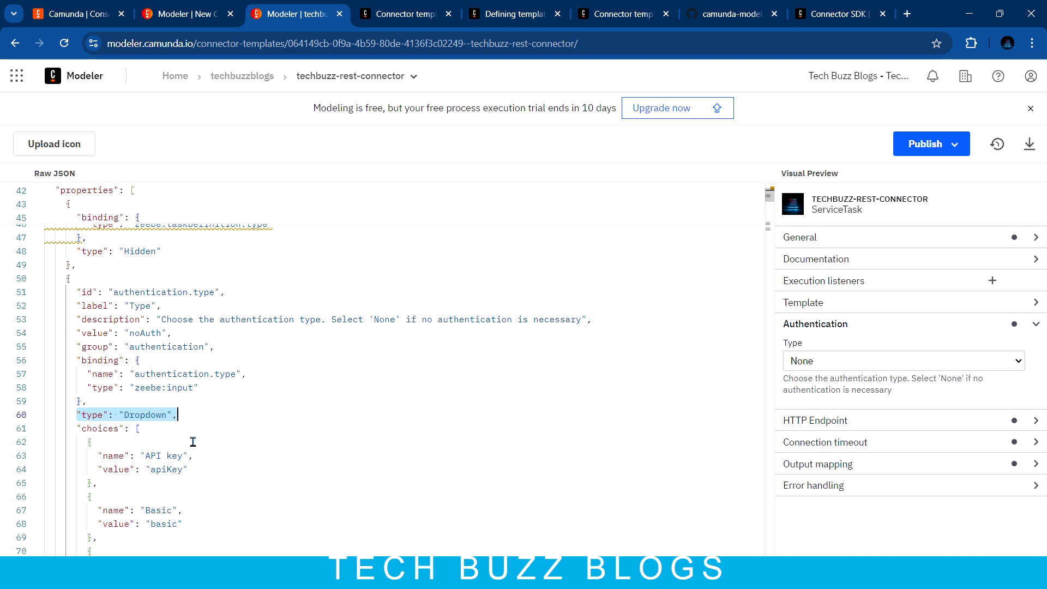
{"action": "left_click_drag", "start_coordinate": [134, 388], "coordinate": [187, 388]}
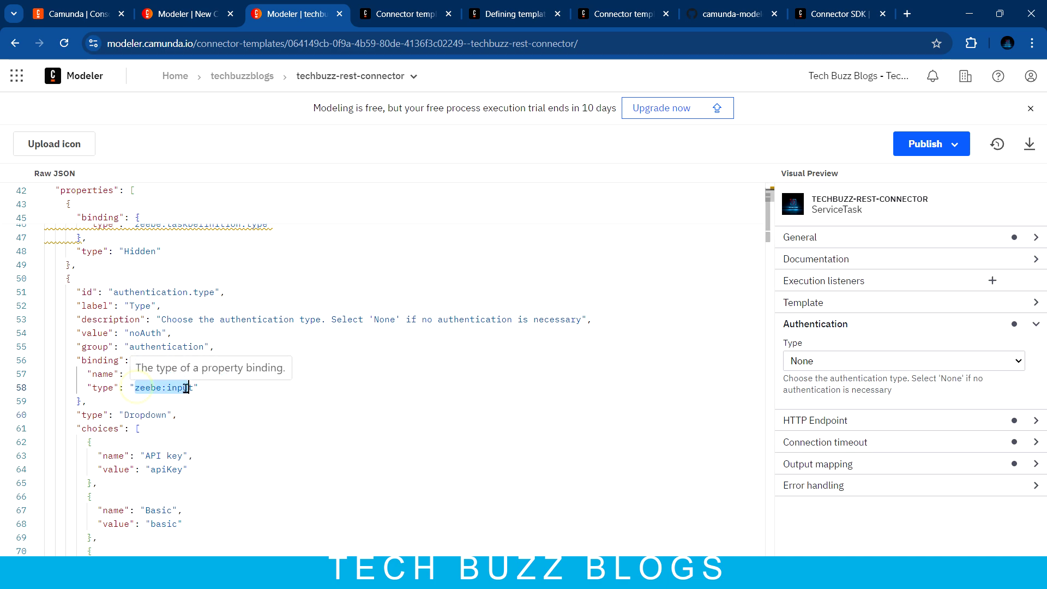
{"action": "left_click", "coordinate": [237, 401]}
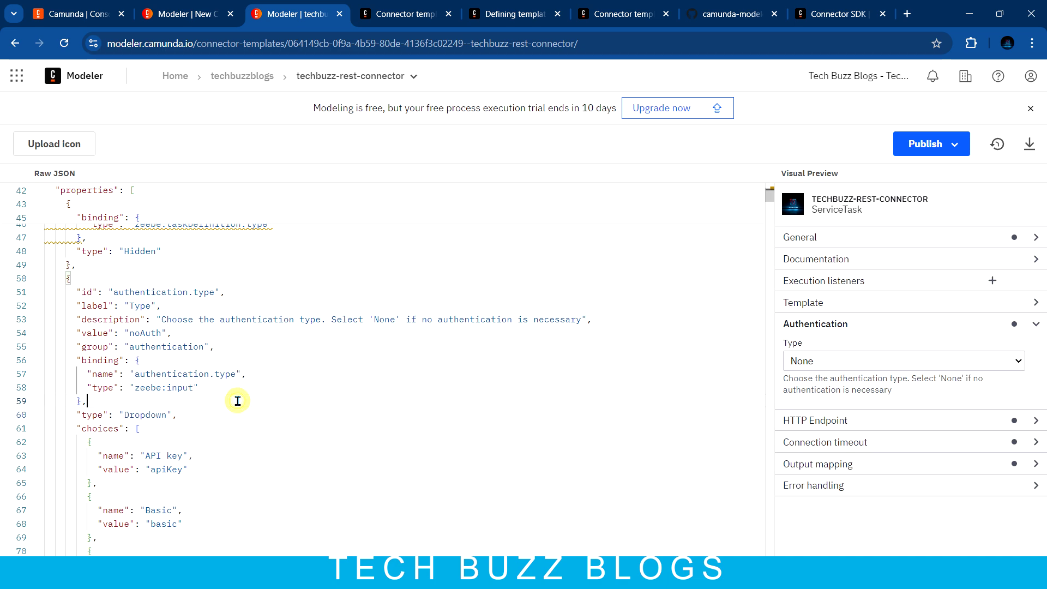
Step: Compare the authentication.type choices in the JSON with the Authentication Type options in the preview, keeping None selected
{"action": "scroll", "coordinate": [187, 380], "scroll_direction": "down", "scroll_amount": 3}
{"action": "left_click_drag", "start_coordinate": [69, 296], "coordinate": [215, 502]}
{"action": "scroll", "coordinate": [341, 493], "scroll_direction": "down", "scroll_amount": 3}
{"action": "left_click", "coordinate": [807, 361]}
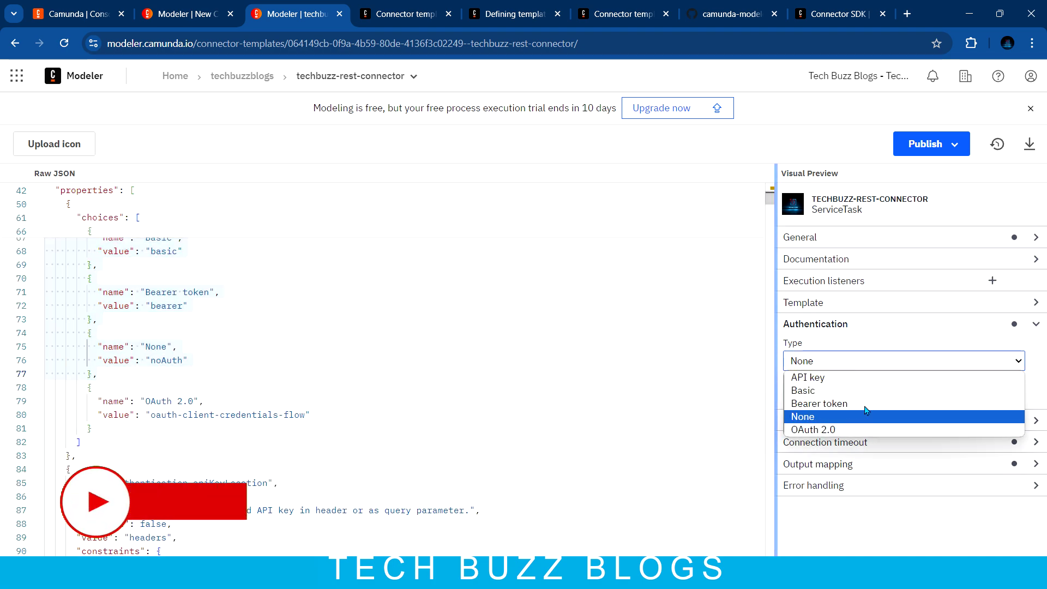
{"action": "left_click", "coordinate": [818, 417]}
{"action": "scroll", "coordinate": [497, 401], "scroll_direction": "down", "scroll_amount": 5}
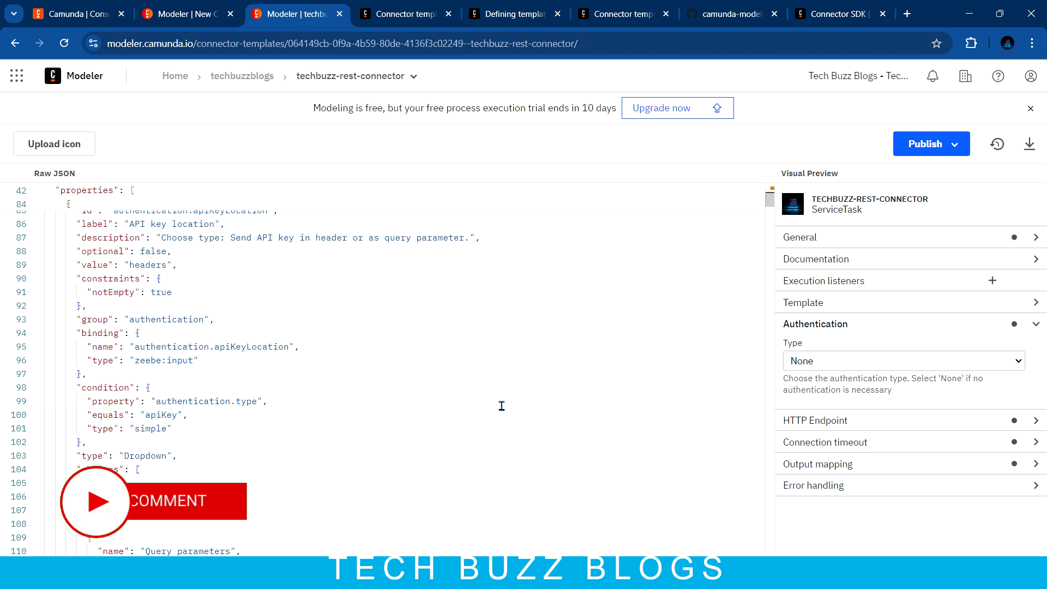
{"action": "scroll", "coordinate": [516, 406], "scroll_direction": "up", "scroll_amount": 10}
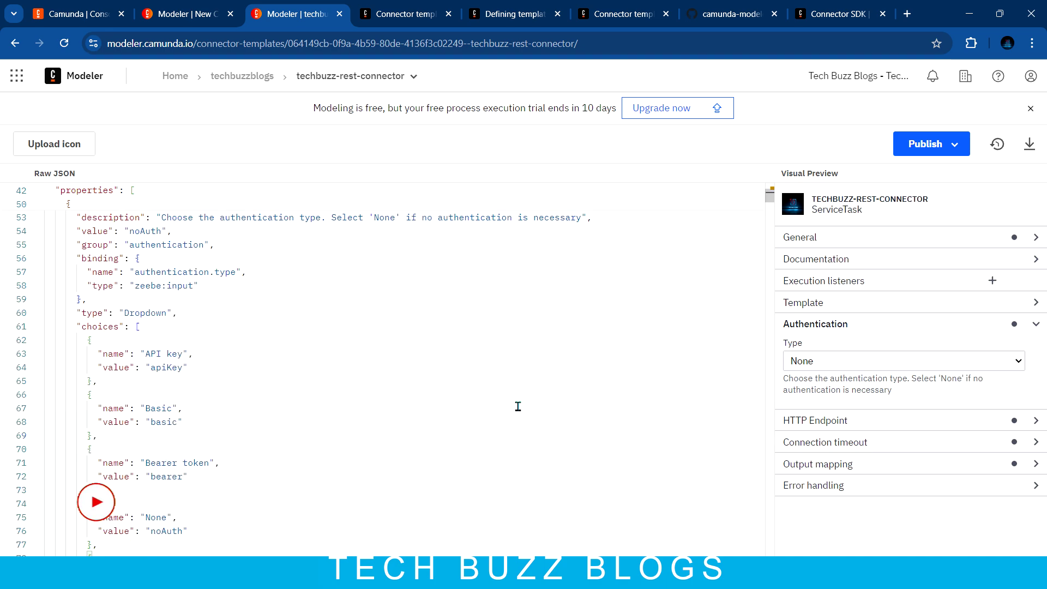
Step: Expand the HTTP Endpoint group in the preview and inspect its Method options
{"action": "left_click", "coordinate": [856, 421]}
{"action": "scroll", "coordinate": [841, 431], "scroll_direction": "down", "scroll_amount": 3}
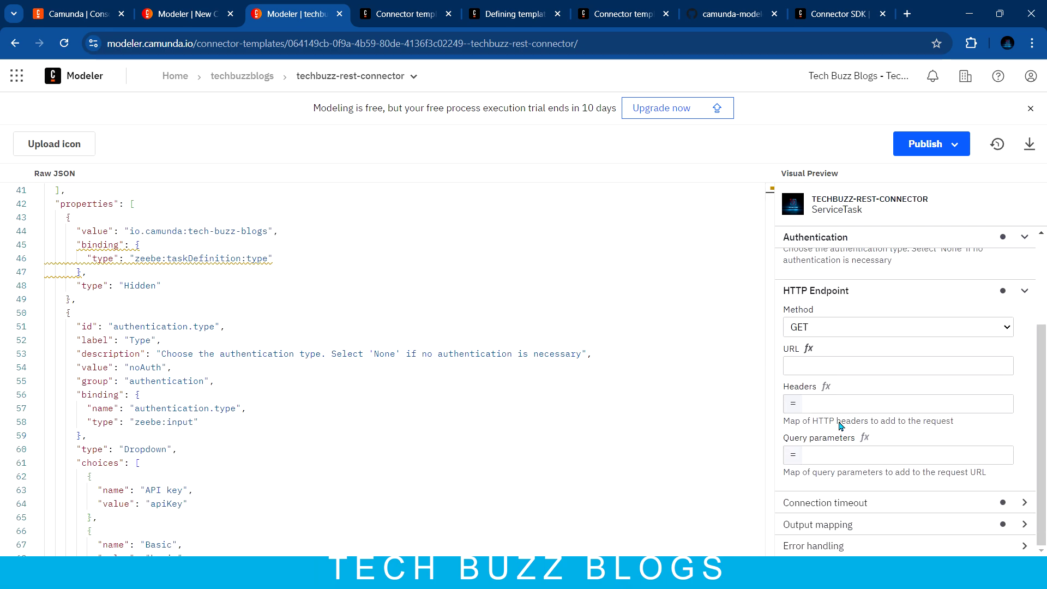
{"action": "left_click", "coordinate": [823, 330]}
{"action": "left_click", "coordinate": [822, 330]}
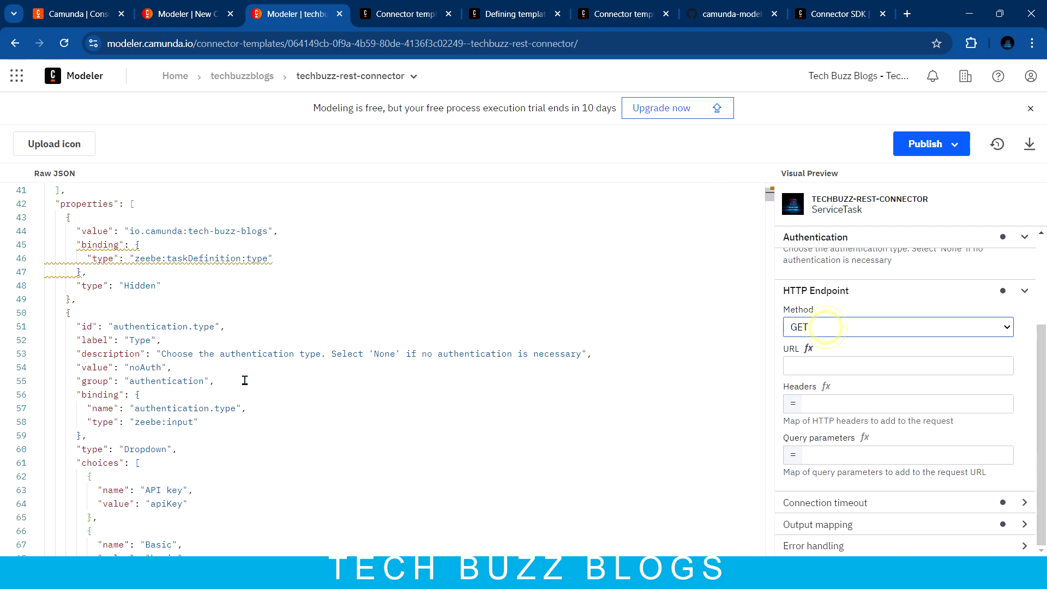
Step: Review the API key properties in the JSON and highlight authentication in the authentication.username id
{"action": "scroll", "coordinate": [237, 389], "scroll_direction": "up", "scroll_amount": 3}
{"action": "scroll", "coordinate": [215, 487], "scroll_direction": "down", "scroll_amount": 15}
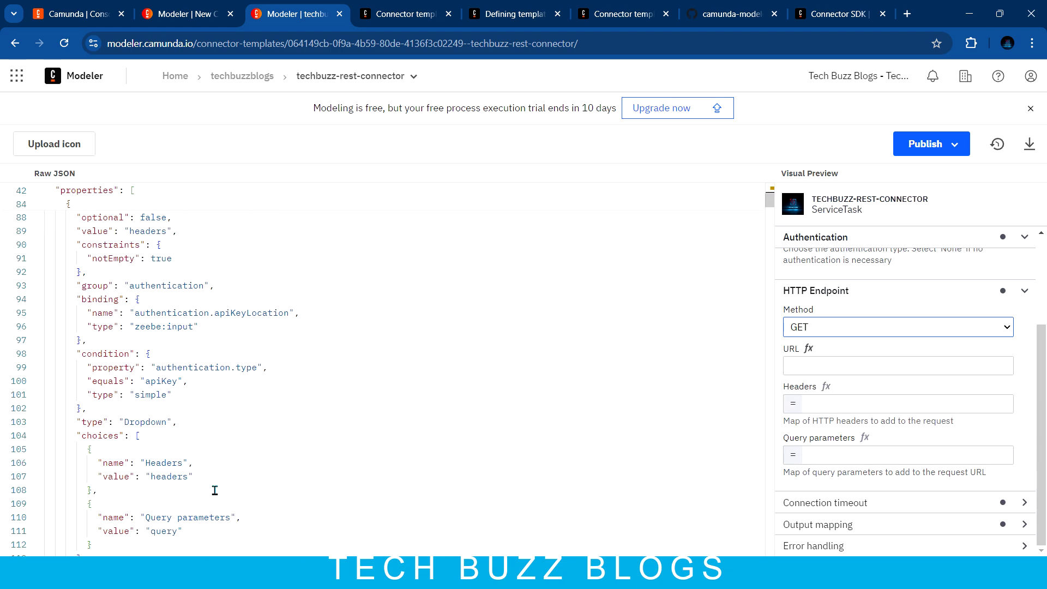
{"action": "scroll", "coordinate": [215, 490], "scroll_direction": "down", "scroll_amount": 4}
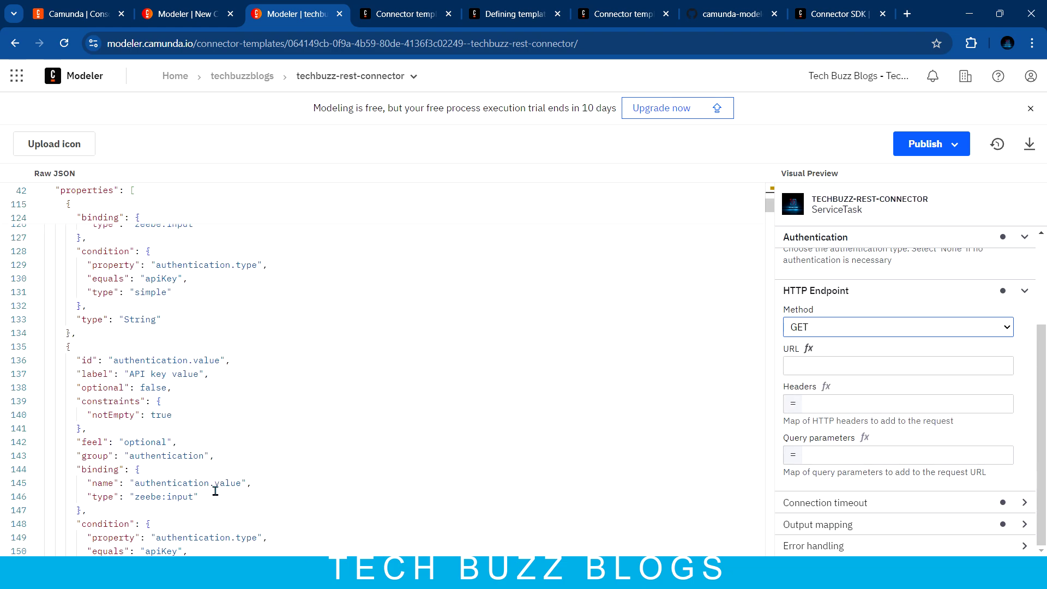
{"action": "scroll", "coordinate": [199, 409], "scroll_direction": "down", "scroll_amount": 4}
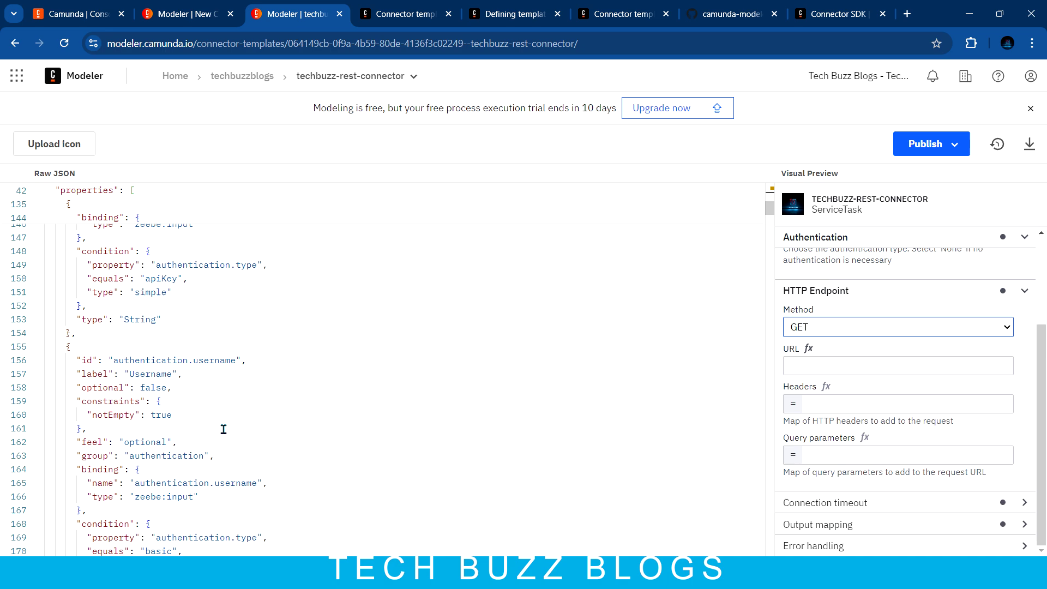
{"action": "double_click", "coordinate": [175, 360]}
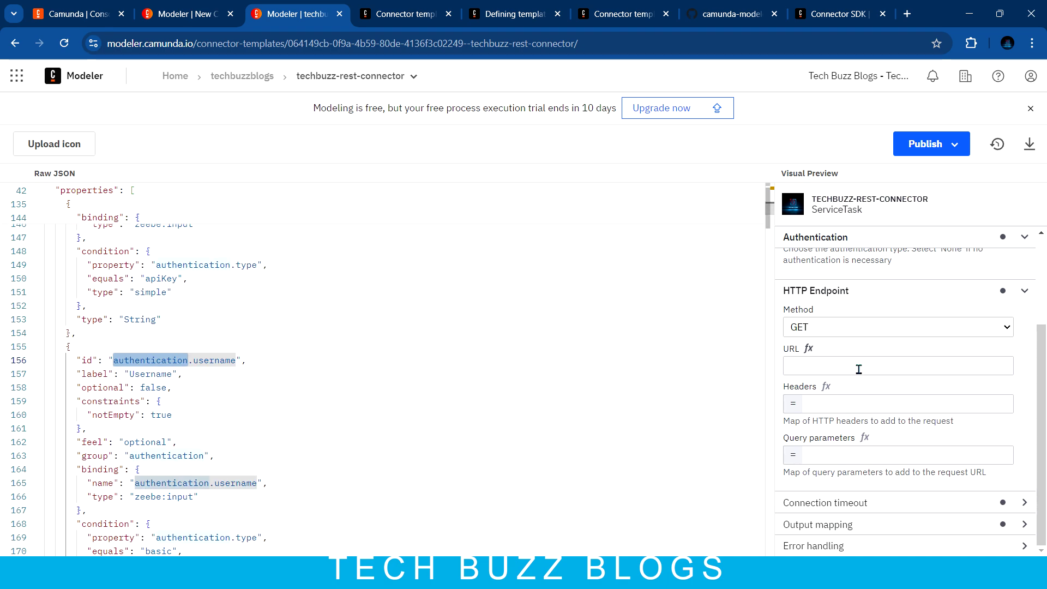
Step: Switch the preview's Authentication Type to Basic, Bearer token and finally API key to compare the fields of each
{"action": "scroll", "coordinate": [858, 369], "scroll_direction": "up", "scroll_amount": 3}
{"action": "left_click", "coordinate": [824, 361]}
{"action": "left_click", "coordinate": [833, 397]}
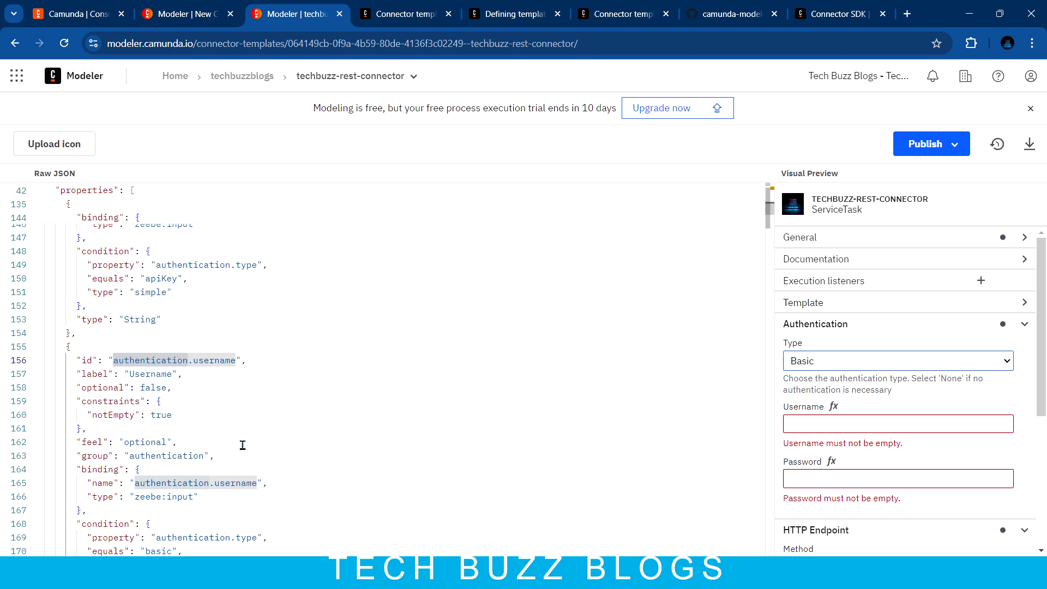
{"action": "left_click", "coordinate": [842, 363]}
{"action": "left_click", "coordinate": [808, 404]}
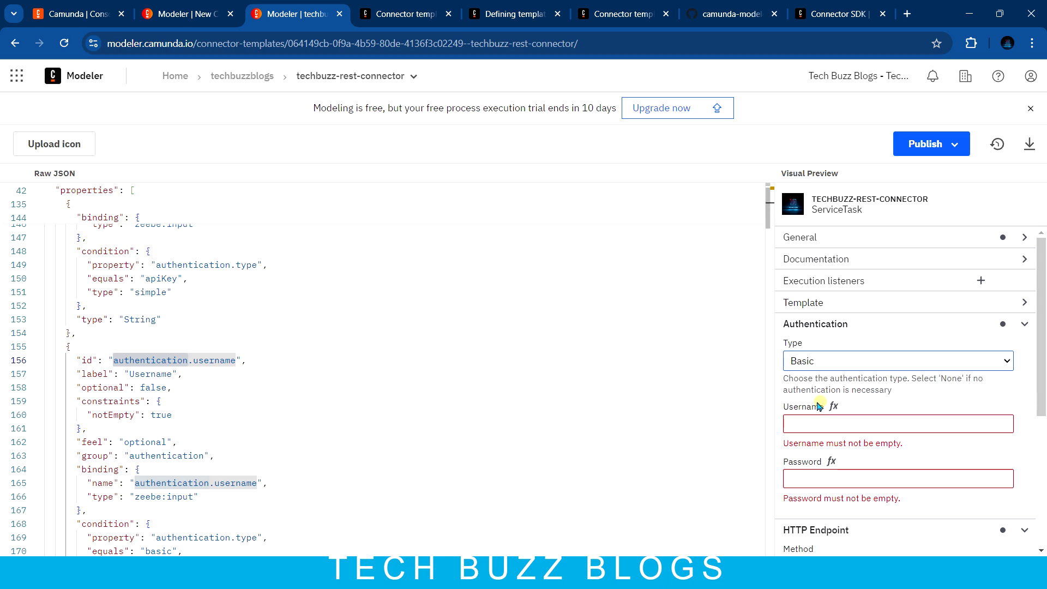
{"action": "left_click", "coordinate": [842, 362]}
{"action": "left_click", "coordinate": [822, 359]}
{"action": "left_click", "coordinate": [822, 360]}
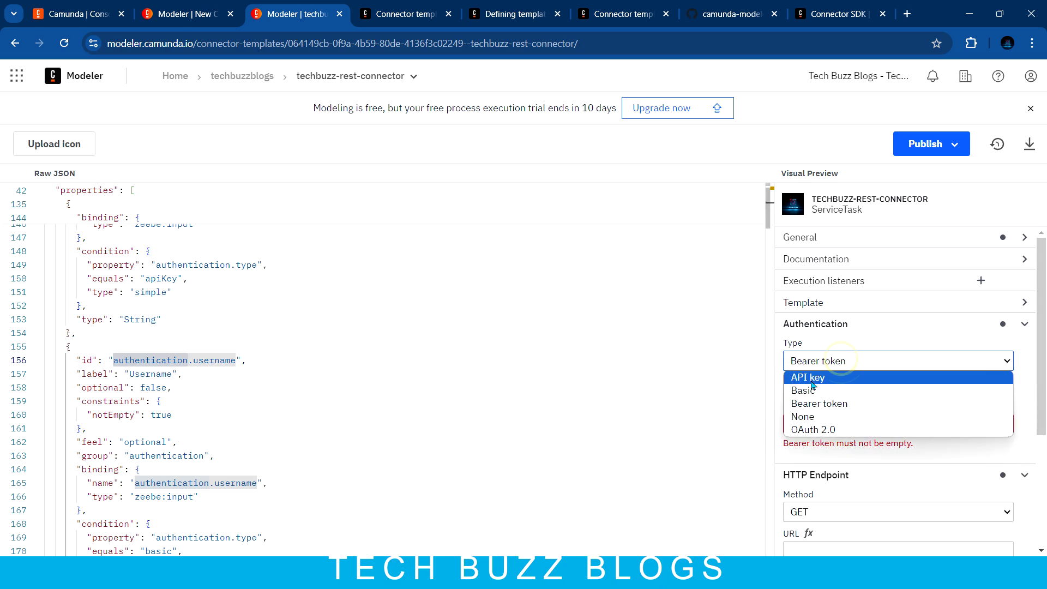
{"action": "key", "text": "Escape"}
{"action": "left_click", "coordinate": [837, 388]}
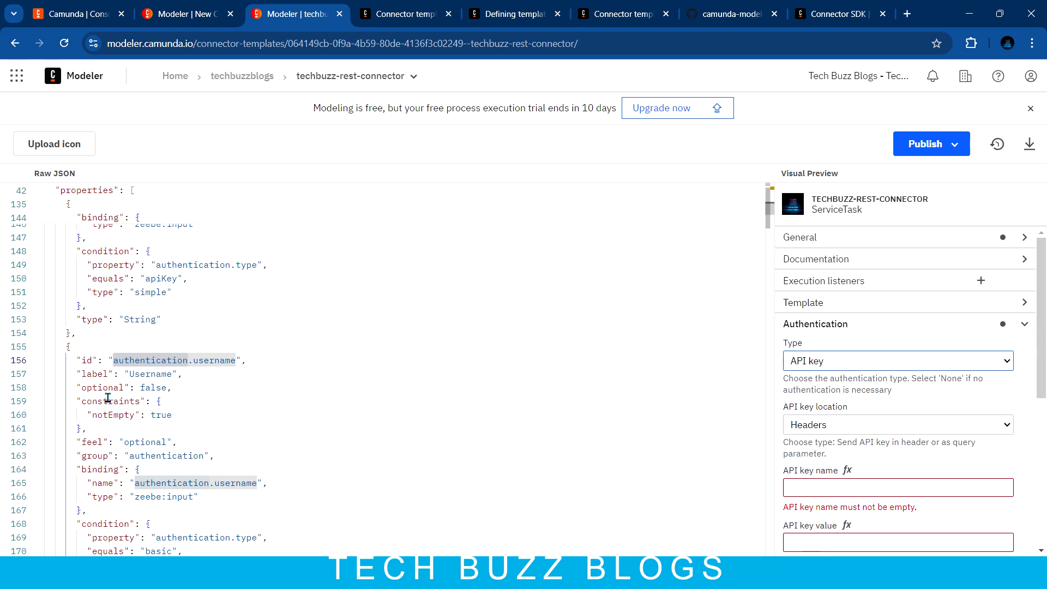
Step: Review the password, bearer token and OAuth properties in the JSON and highlight the method property's id
{"action": "scroll", "coordinate": [212, 414], "scroll_direction": "down", "scroll_amount": 1}
{"action": "scroll", "coordinate": [212, 414], "scroll_direction": "down", "scroll_amount": 16}
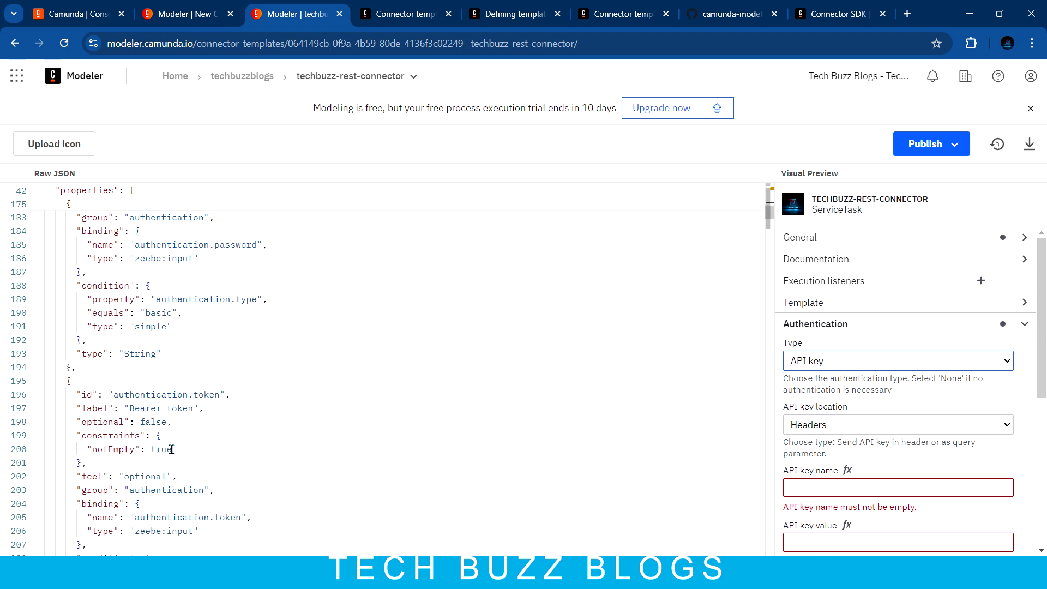
{"action": "scroll", "coordinate": [209, 414], "scroll_direction": "down", "scroll_amount": 14}
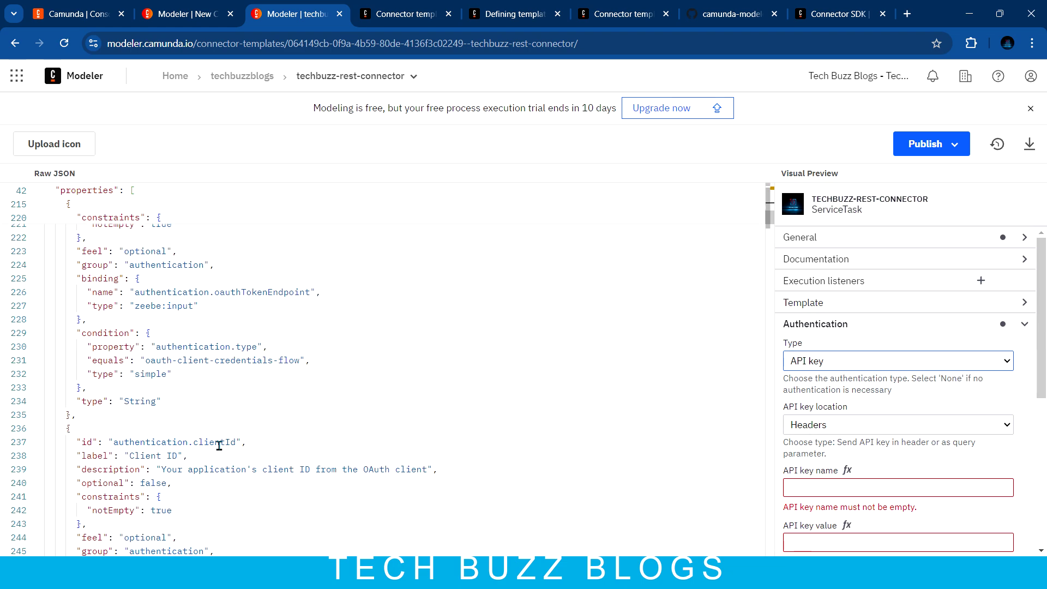
{"action": "scroll", "coordinate": [220, 448], "scroll_direction": "down", "scroll_amount": 18}
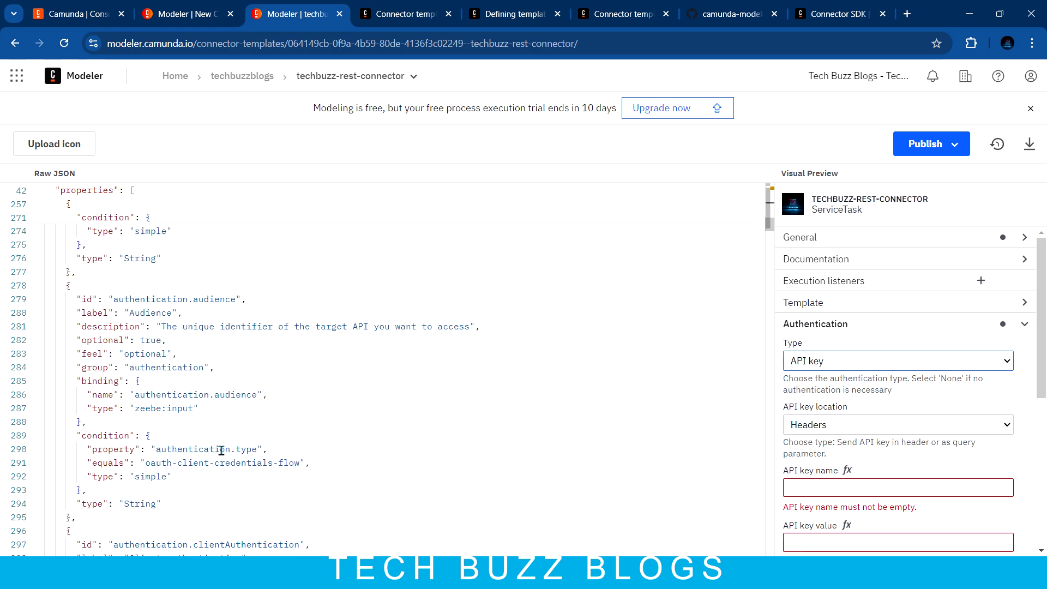
{"action": "scroll", "coordinate": [222, 450], "scroll_direction": "down", "scroll_amount": 16}
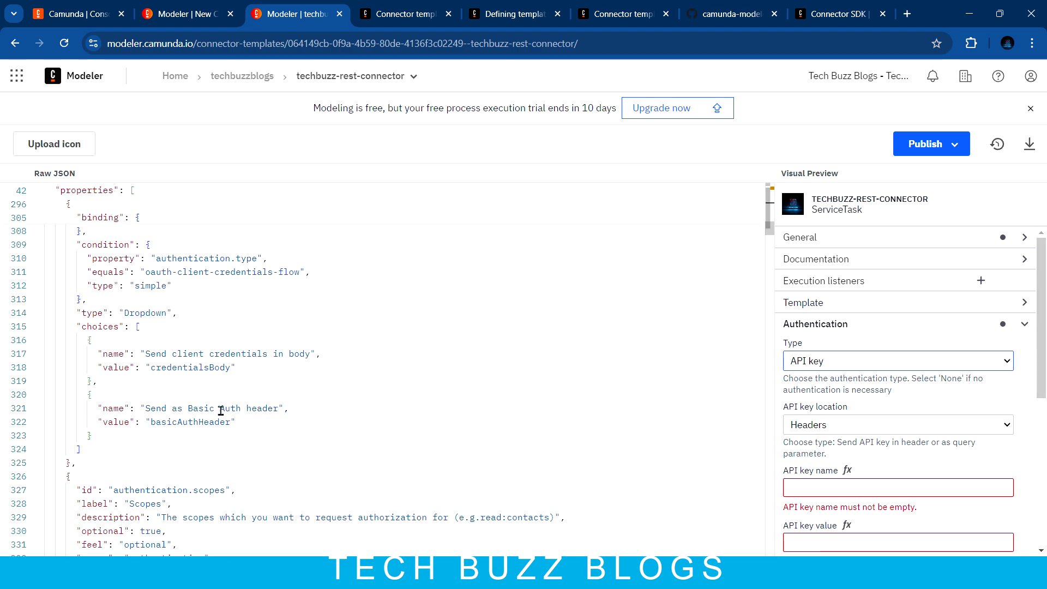
{"action": "scroll", "coordinate": [232, 436], "scroll_direction": "down", "scroll_amount": 6}
{"action": "double_click", "coordinate": [131, 360]}
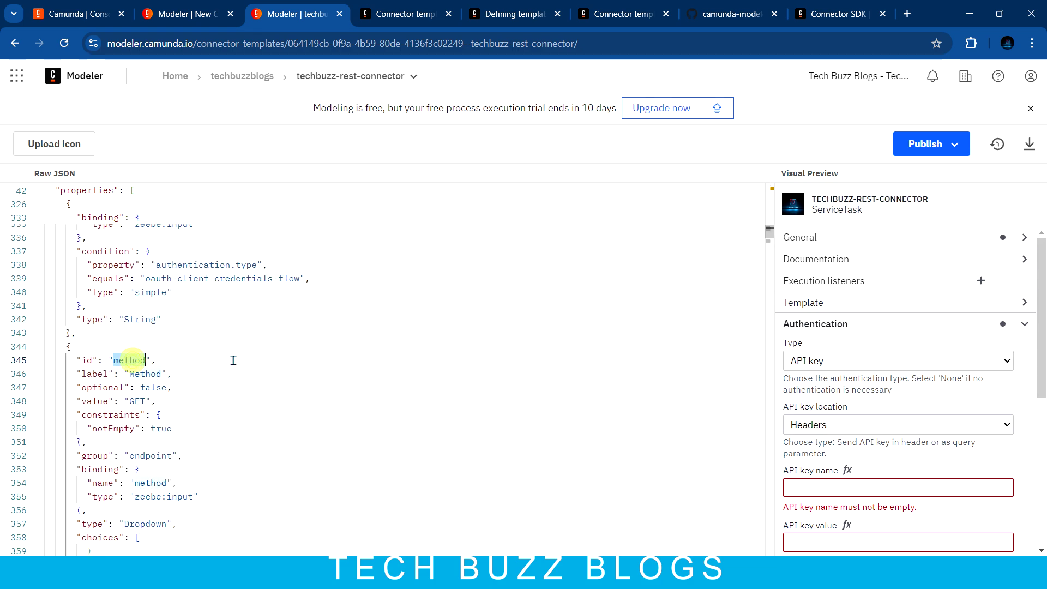
Step: Collapse the Authentication group in the preview and highlight the method property's id and endpoint group in the JSON
{"action": "left_click", "coordinate": [1024, 326]}
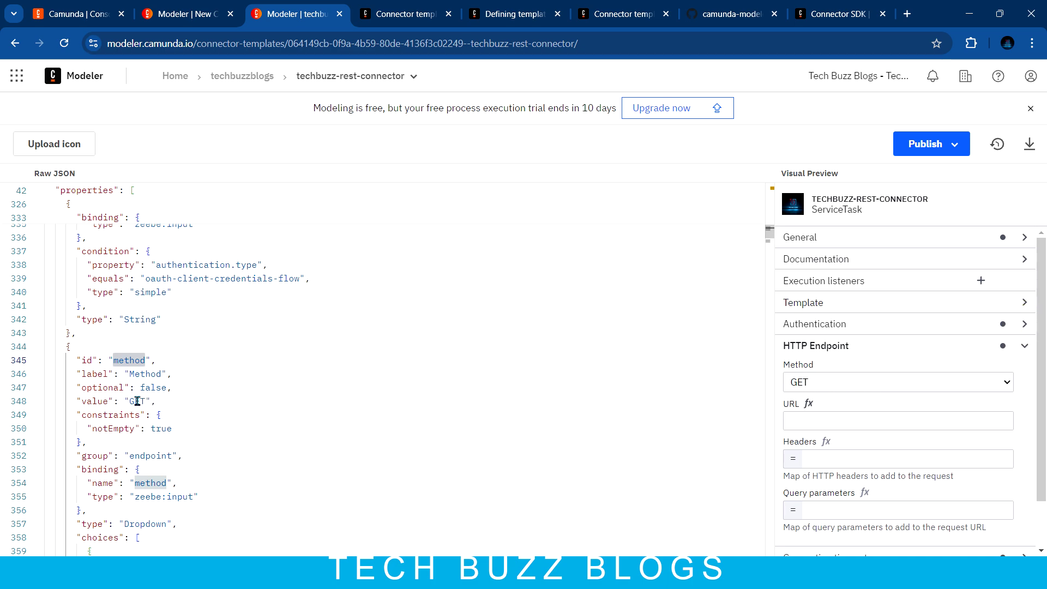
{"action": "double_click", "coordinate": [130, 361]}
{"action": "scroll", "coordinate": [117, 454], "scroll_direction": "down", "scroll_amount": 2}
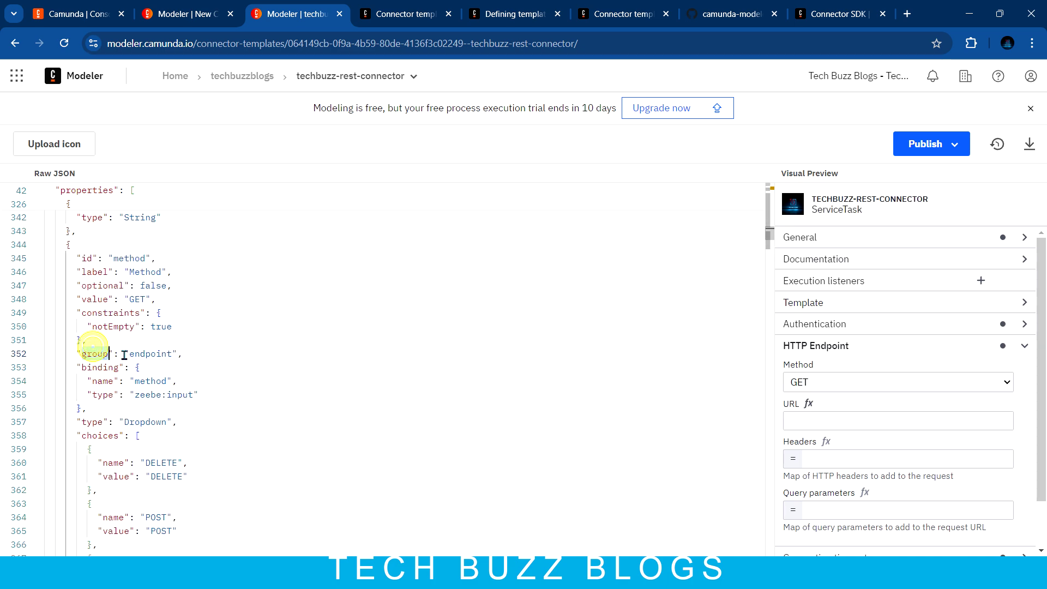
{"action": "double_click", "coordinate": [159, 354]}
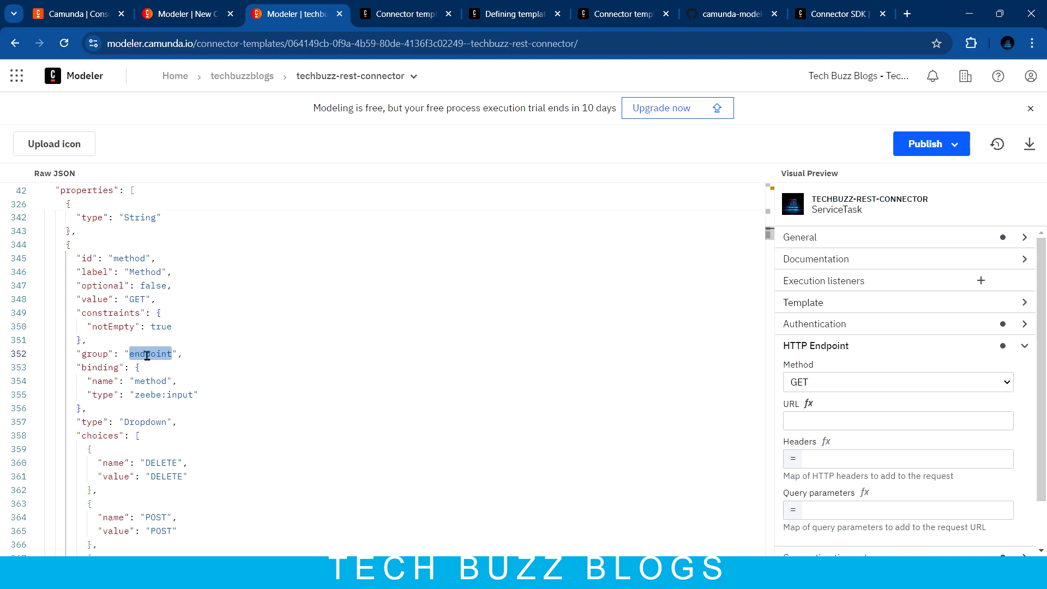
Step: Match the method property's endpoint group to its entry in the groups array and highlight the property's Dropdown type
{"action": "scroll", "coordinate": [770, 235], "scroll_direction": "up", "scroll_amount": 15}
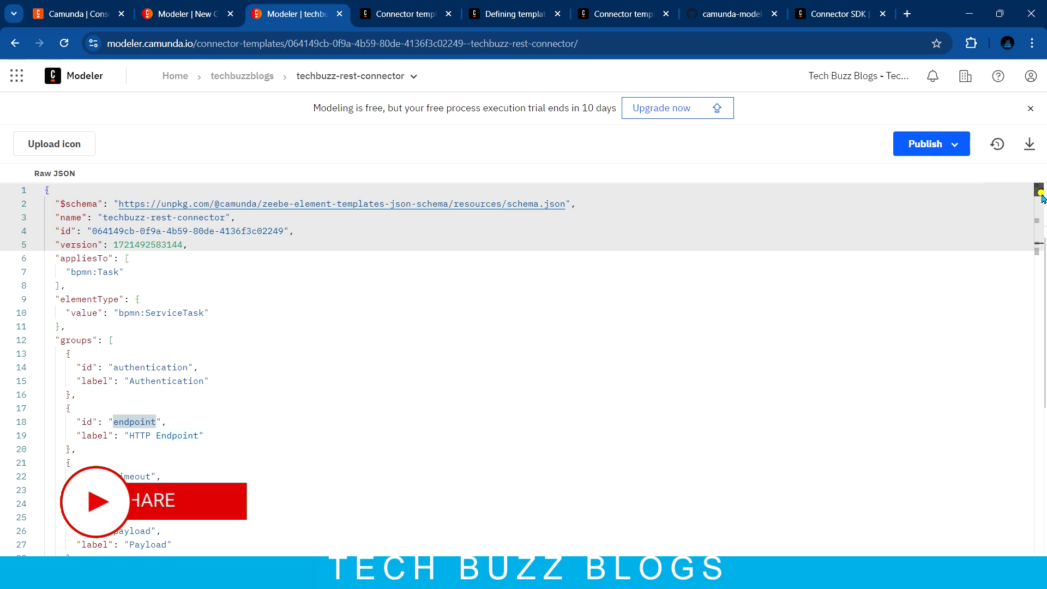
{"action": "left_click_drag", "start_coordinate": [1040, 227], "coordinate": [1042, 256]}
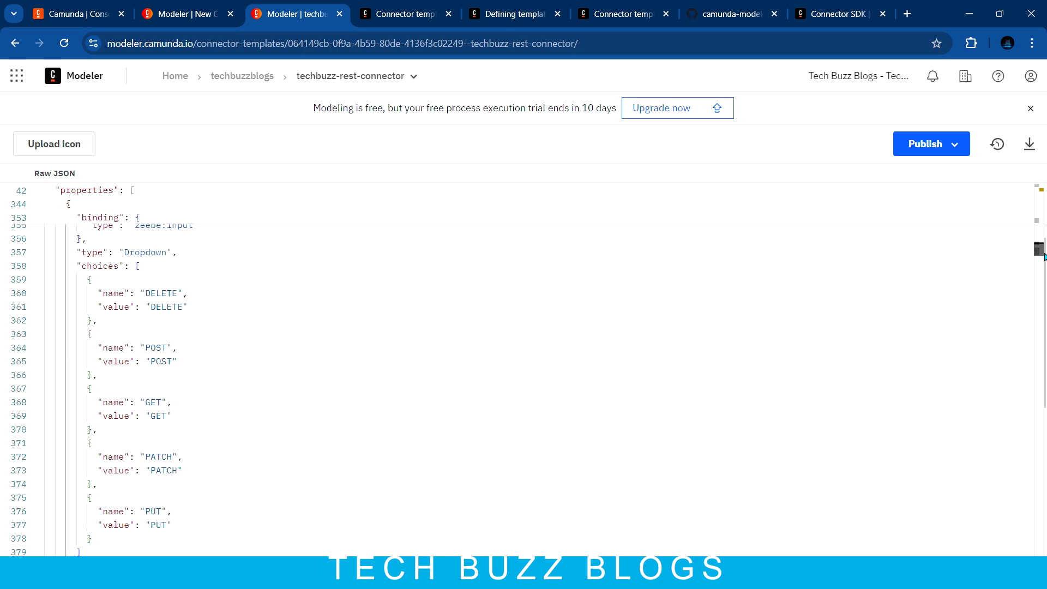
{"action": "scroll", "coordinate": [260, 389], "scroll_direction": "up", "scroll_amount": 3}
{"action": "scroll", "coordinate": [211, 450], "scroll_direction": "down", "scroll_amount": 1}
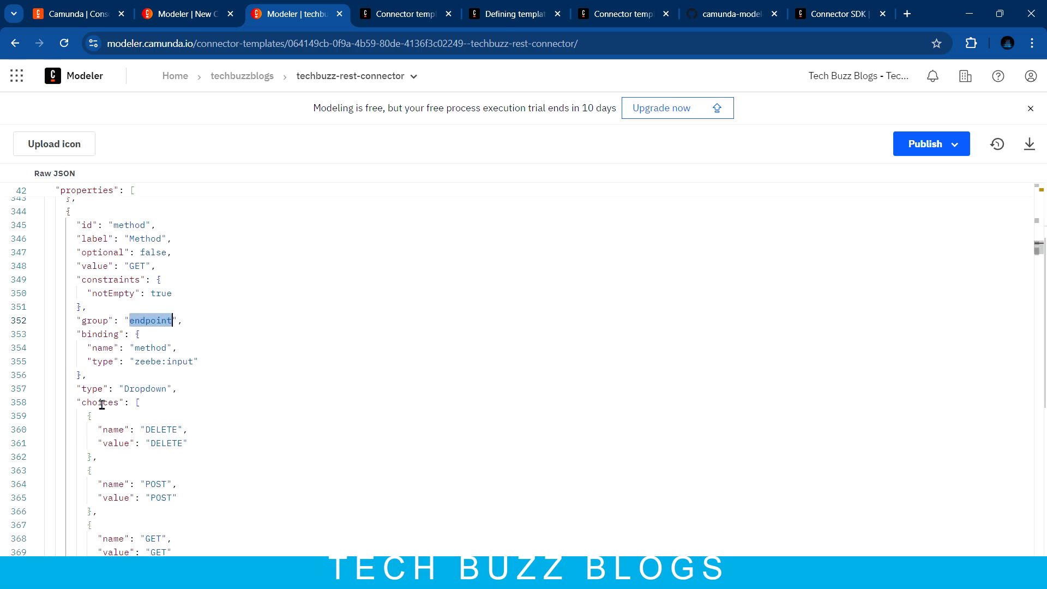
{"action": "double_click", "coordinate": [133, 389]}
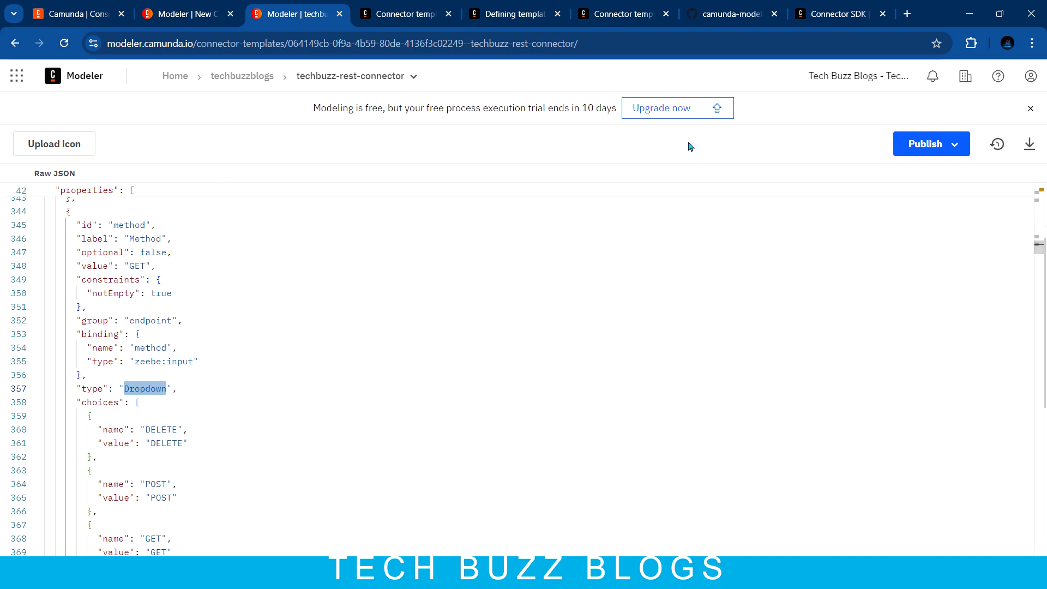
Step: Reopen the visual preview and compare the HTTP Endpoint fields with the method, url and headers properties in the JSON
{"action": "left_click", "coordinate": [1038, 223]}
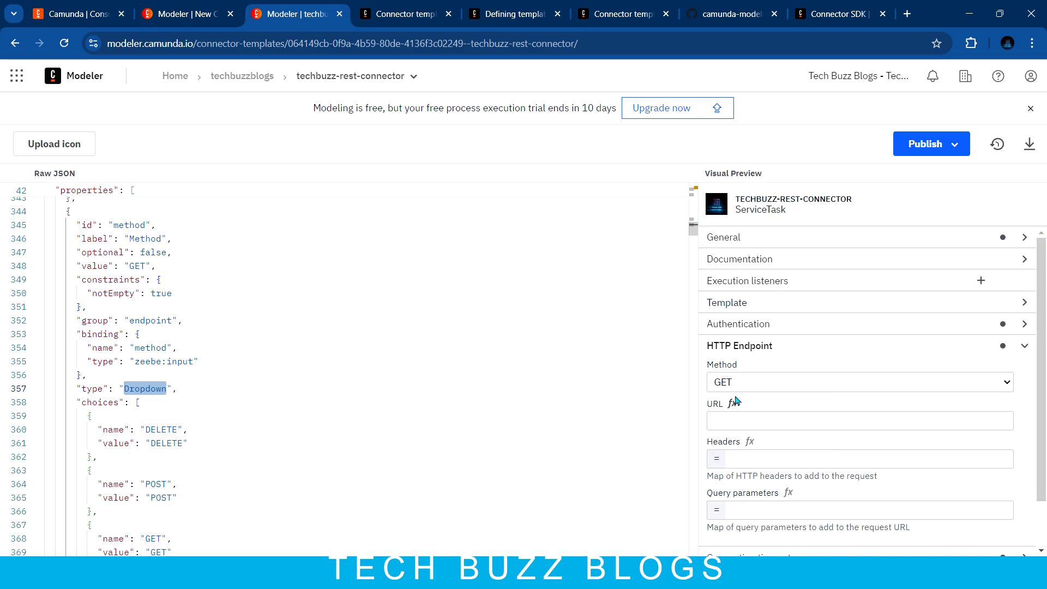
{"action": "left_click", "coordinate": [746, 384]}
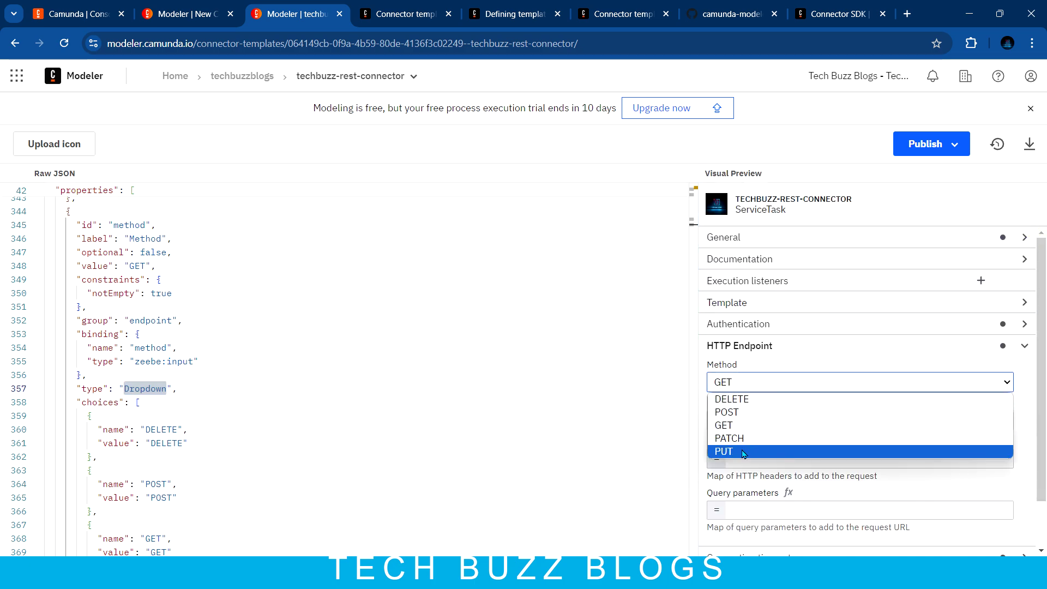
{"action": "left_click", "coordinate": [187, 409]}
{"action": "scroll", "coordinate": [204, 445], "scroll_direction": "down", "scroll_amount": 10}
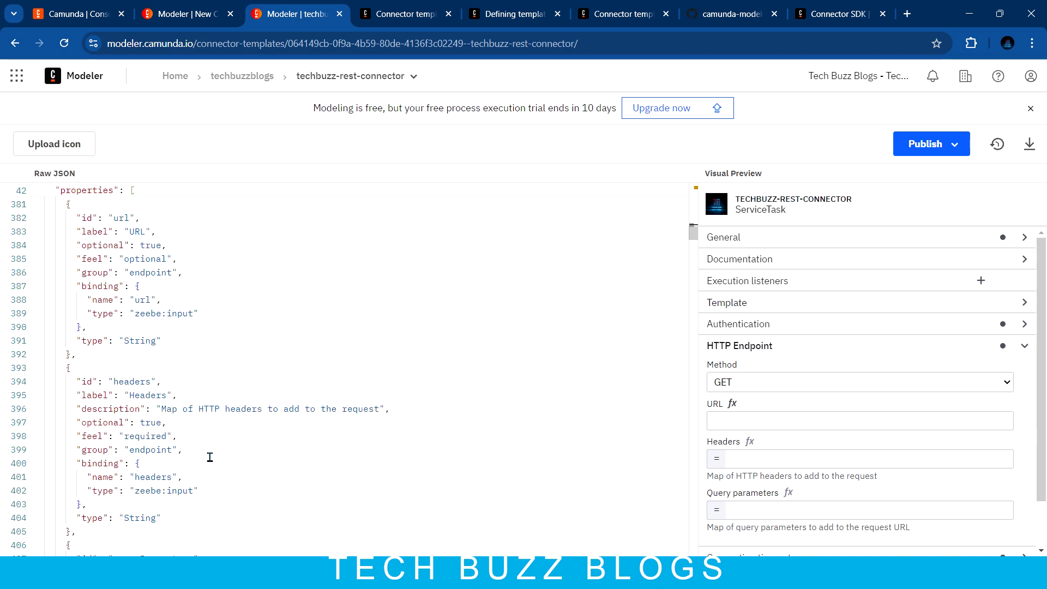
Step: Hide the visual preview and view the options for publishing the template to the project or organization
{"action": "left_click", "coordinate": [702, 284]}
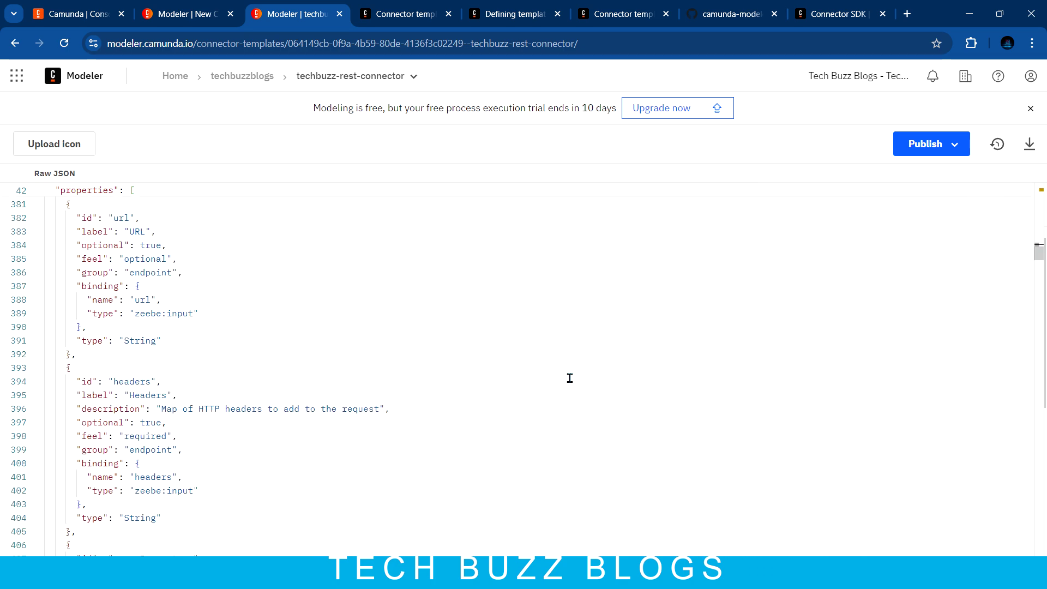
{"action": "left_click", "coordinate": [952, 144]}
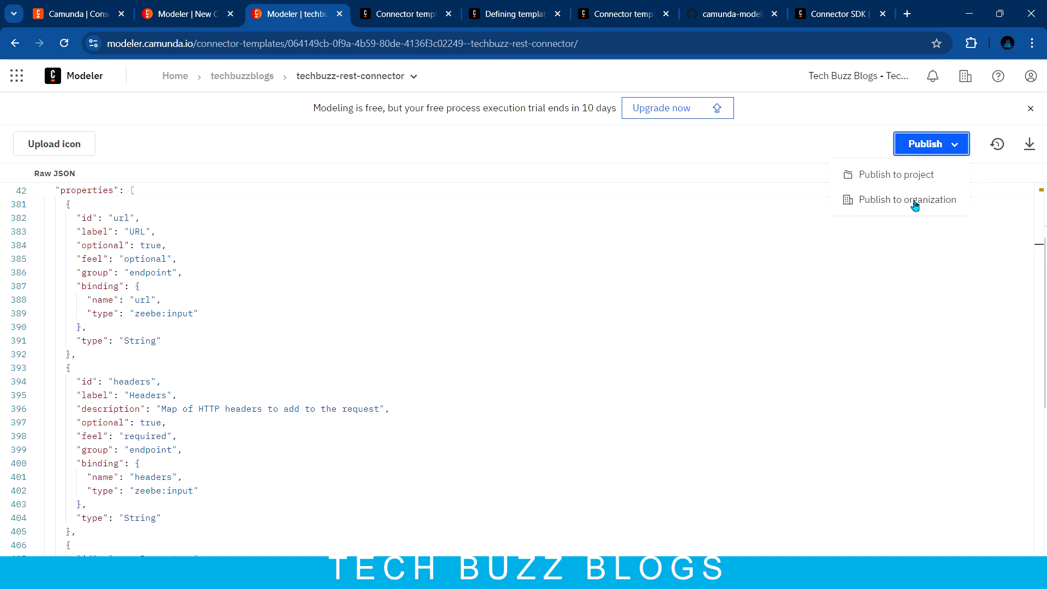
{"action": "left_click", "coordinate": [965, 75]}
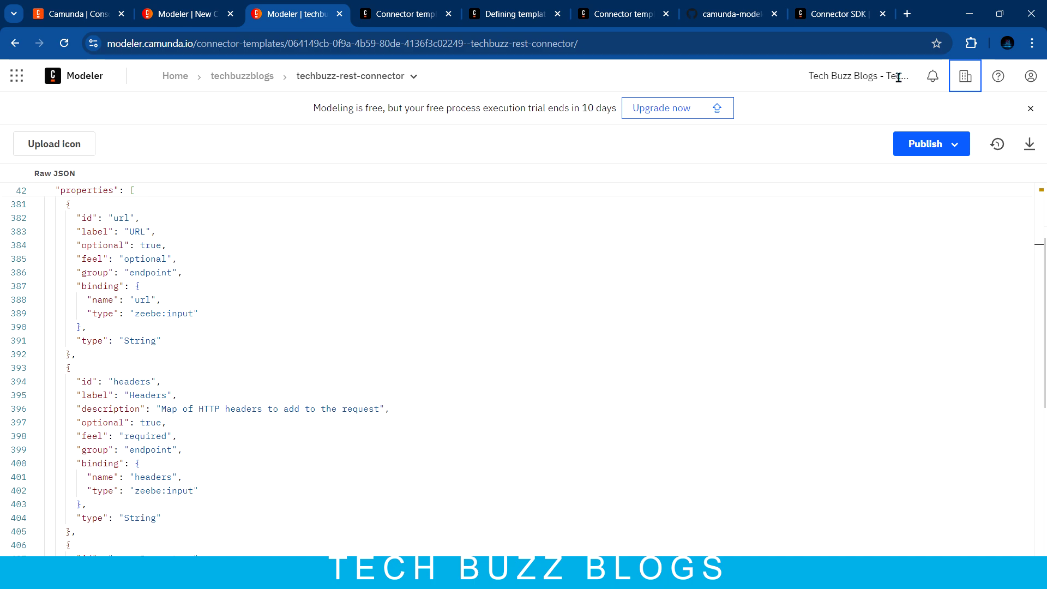
Step: View the publishing options for techbuzz-rest-connector and create a new BPMN diagram in the techbuzzblogs project
{"action": "left_click", "coordinate": [954, 144]}
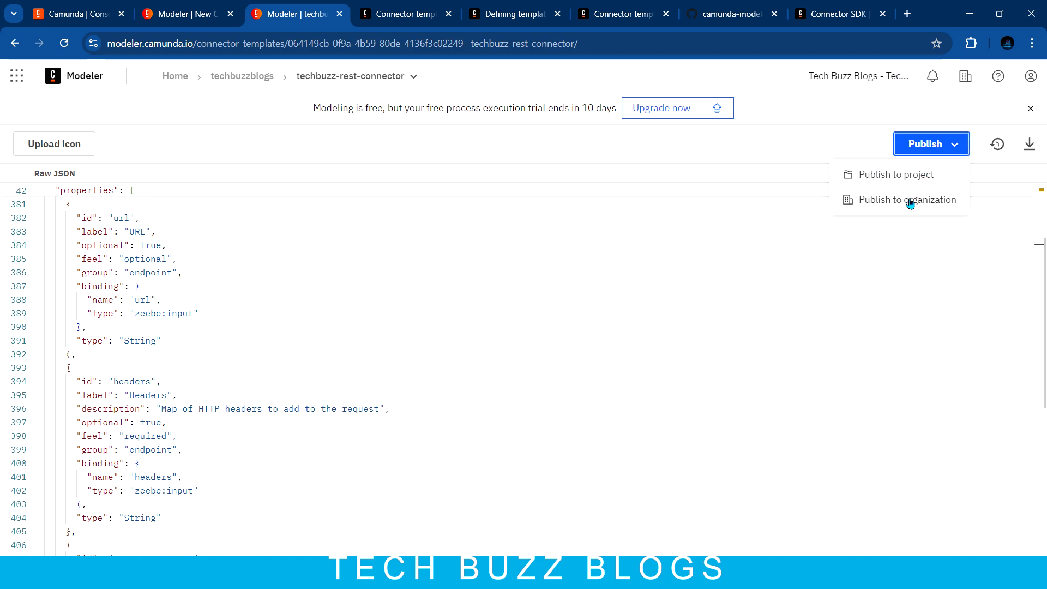
{"action": "left_click", "coordinate": [175, 14]}
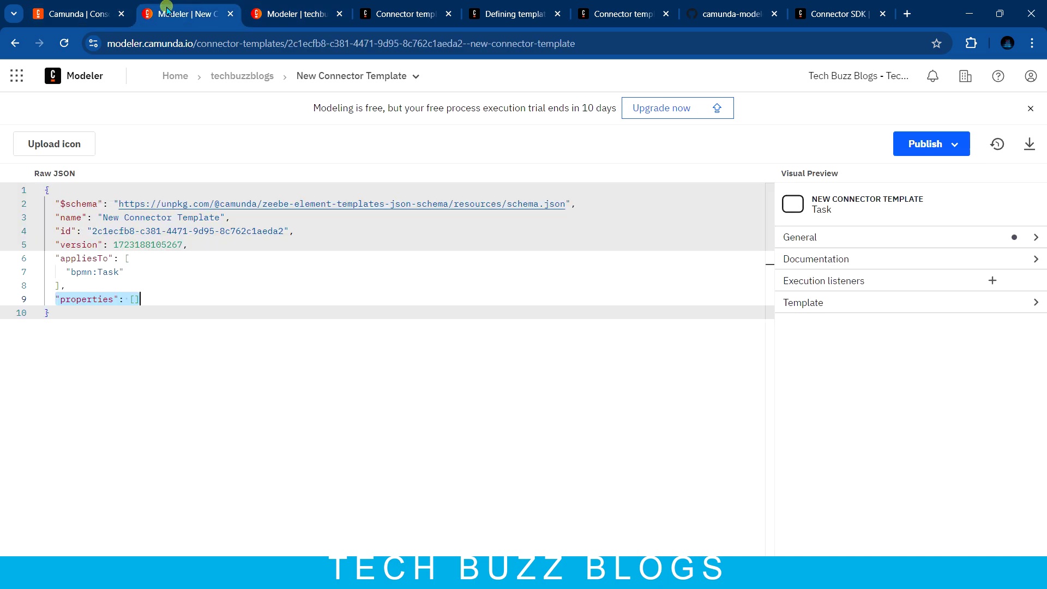
{"action": "left_click", "coordinate": [249, 307]}
{"action": "left_click", "coordinate": [240, 77]}
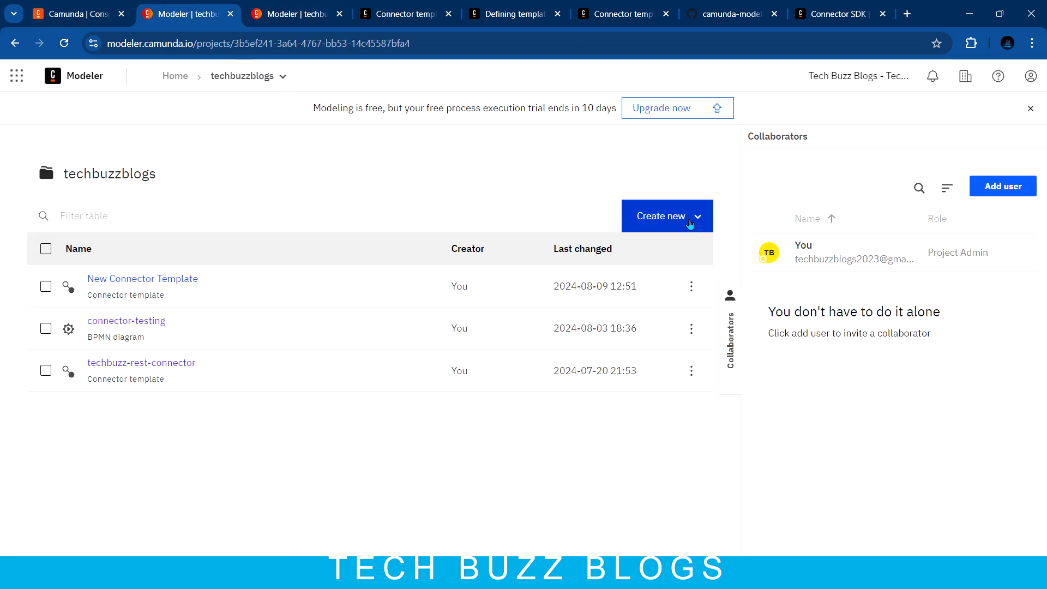
{"action": "left_click", "coordinate": [676, 216]}
{"action": "left_click", "coordinate": [649, 325]}
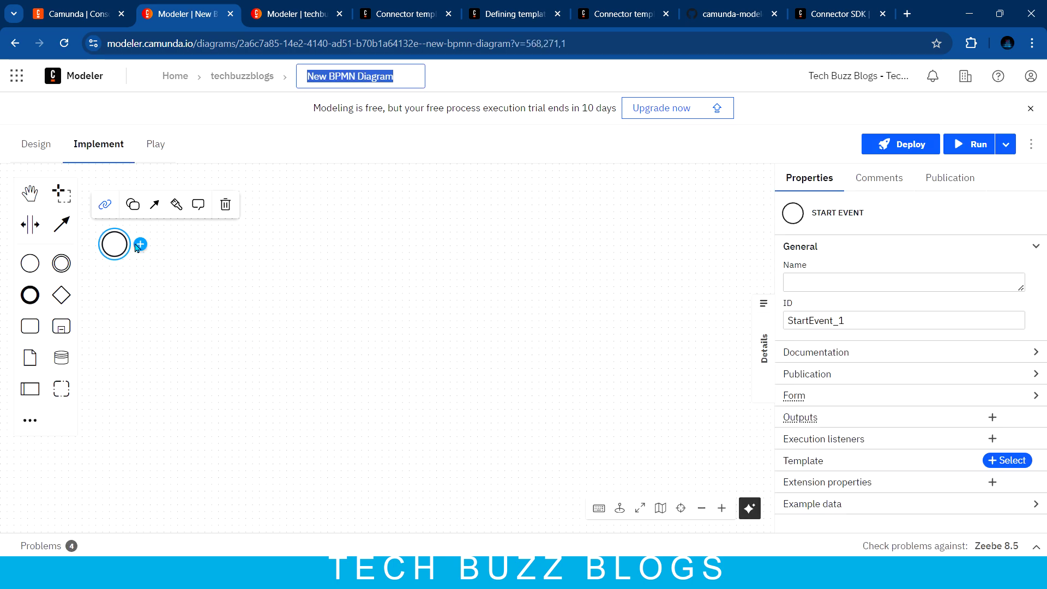
Step: Append a task to the start event and change it to the techbuzz-rest-connector template
{"action": "left_click", "coordinate": [140, 244]}
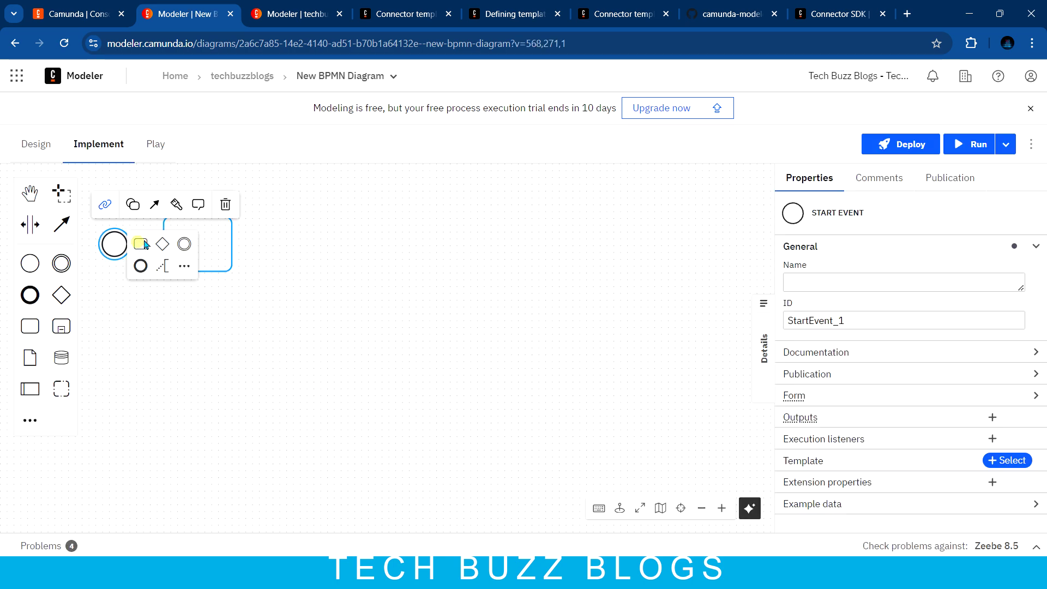
{"action": "left_click", "coordinate": [141, 242]}
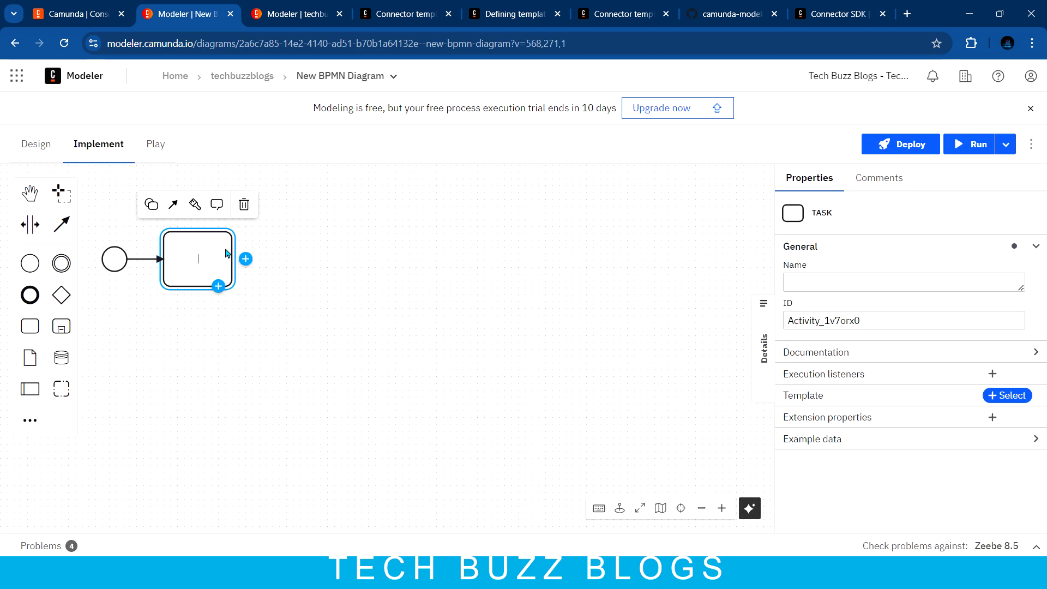
{"action": "left_click", "coordinate": [151, 204]}
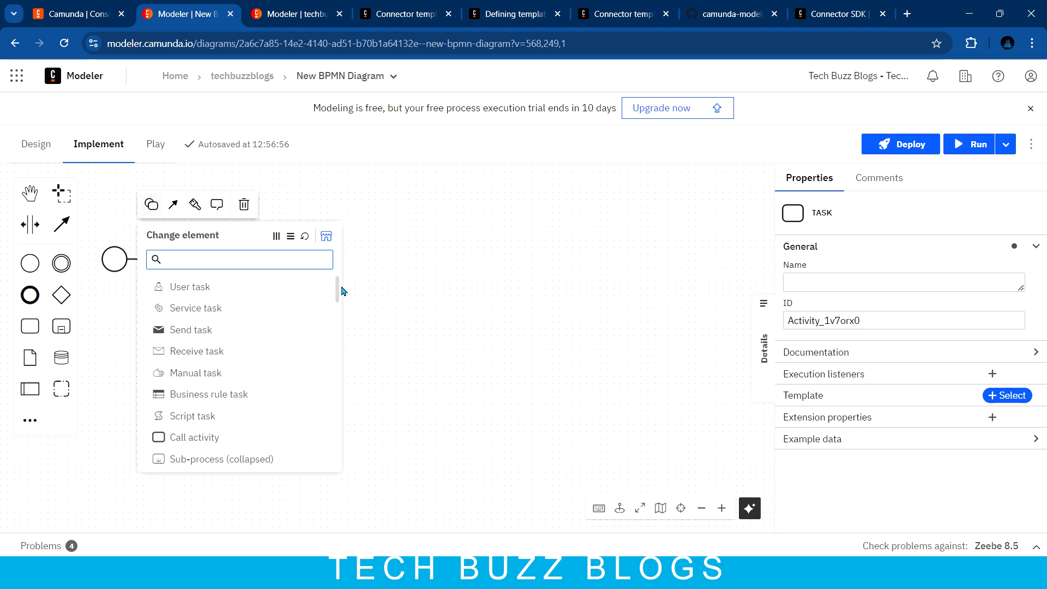
{"action": "left_click_drag", "start_coordinate": [338, 284], "coordinate": [335, 331]}
{"action": "scroll", "coordinate": [198, 314], "scroll_direction": "down", "scroll_amount": 3}
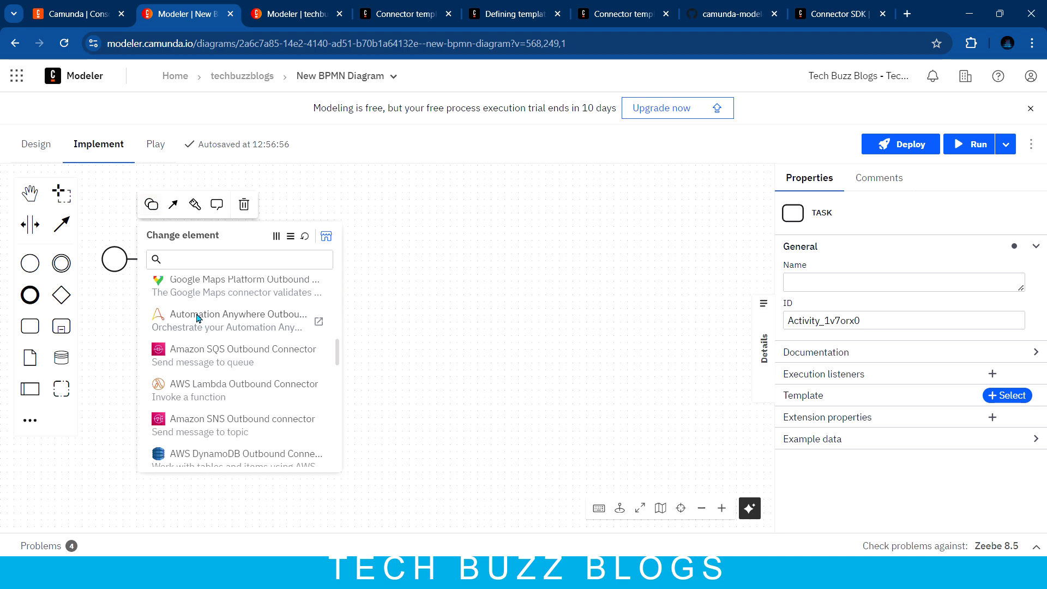
{"action": "scroll", "coordinate": [198, 321], "scroll_direction": "down", "scroll_amount": 5}
{"action": "scroll", "coordinate": [191, 321], "scroll_direction": "down", "scroll_amount": 5}
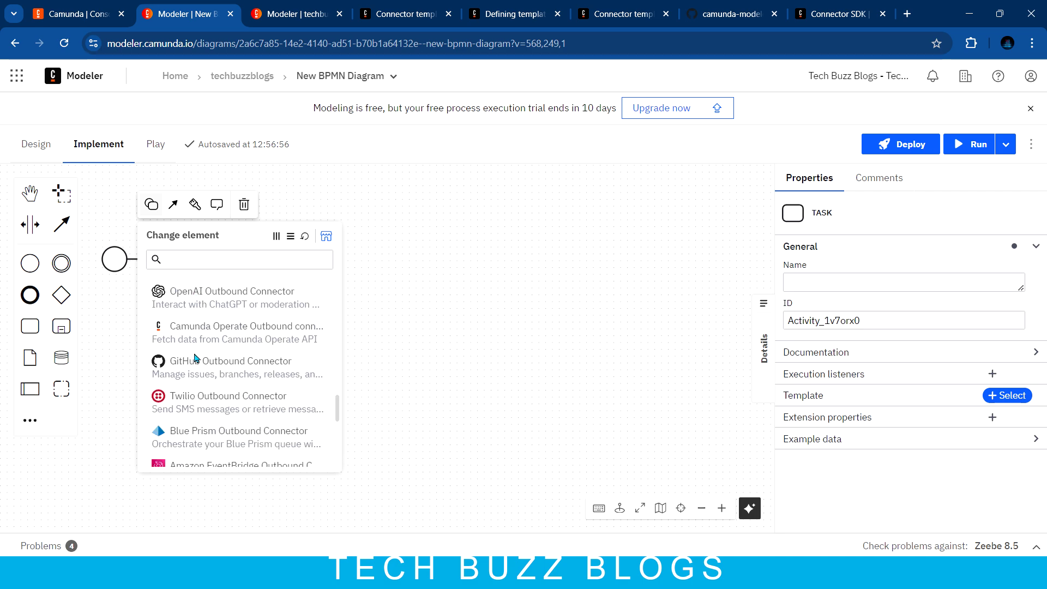
{"action": "scroll", "coordinate": [213, 365], "scroll_direction": "down", "scroll_amount": 3}
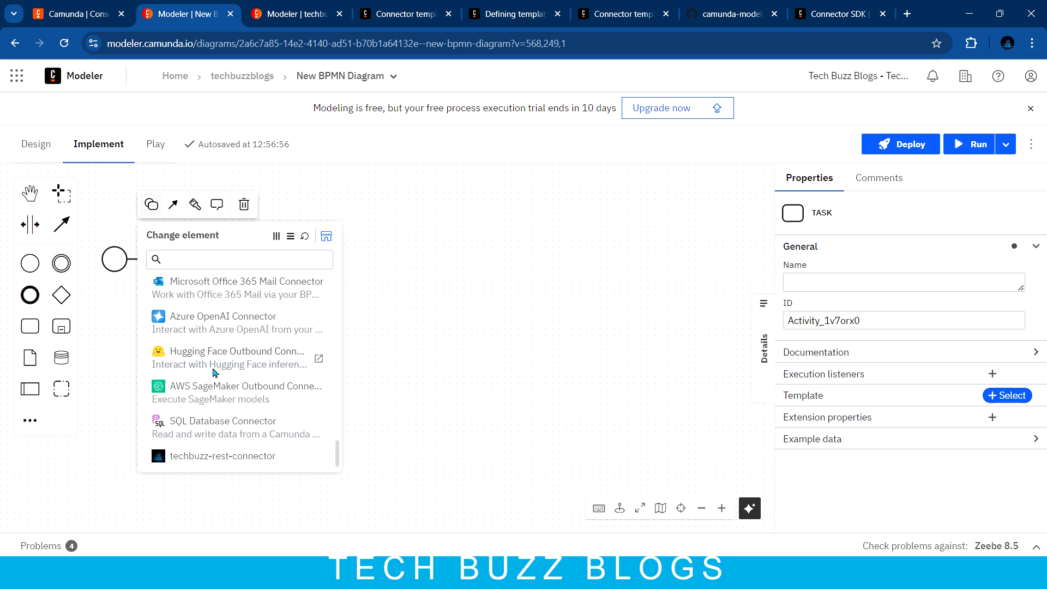
{"action": "left_click", "coordinate": [197, 461]}
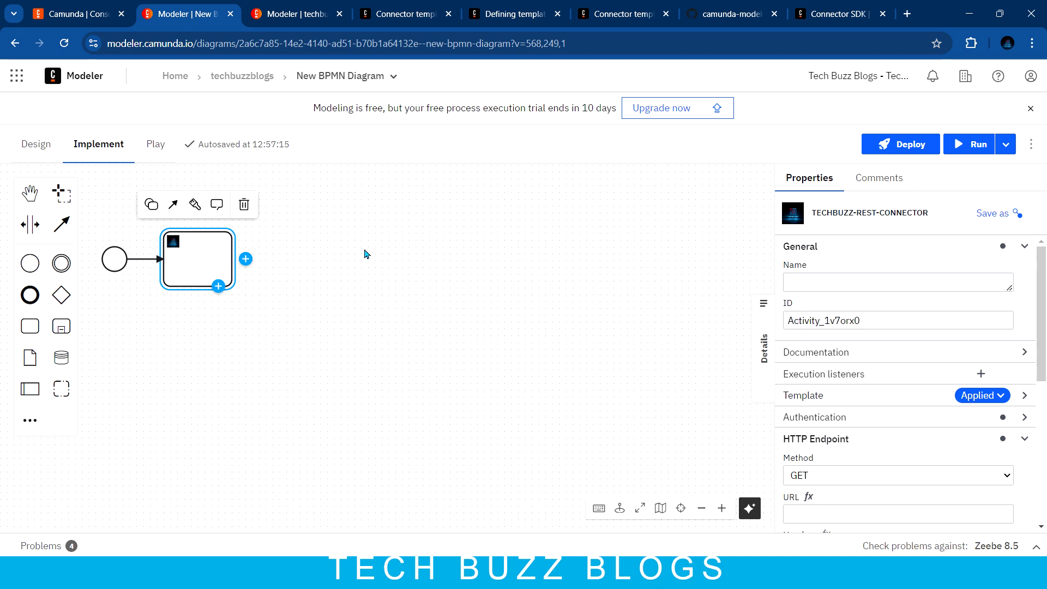
Step: Return to the techbuzzblogs project from the connector template and open the connector-testing BPMN diagram
{"action": "left_click", "coordinate": [270, 14]}
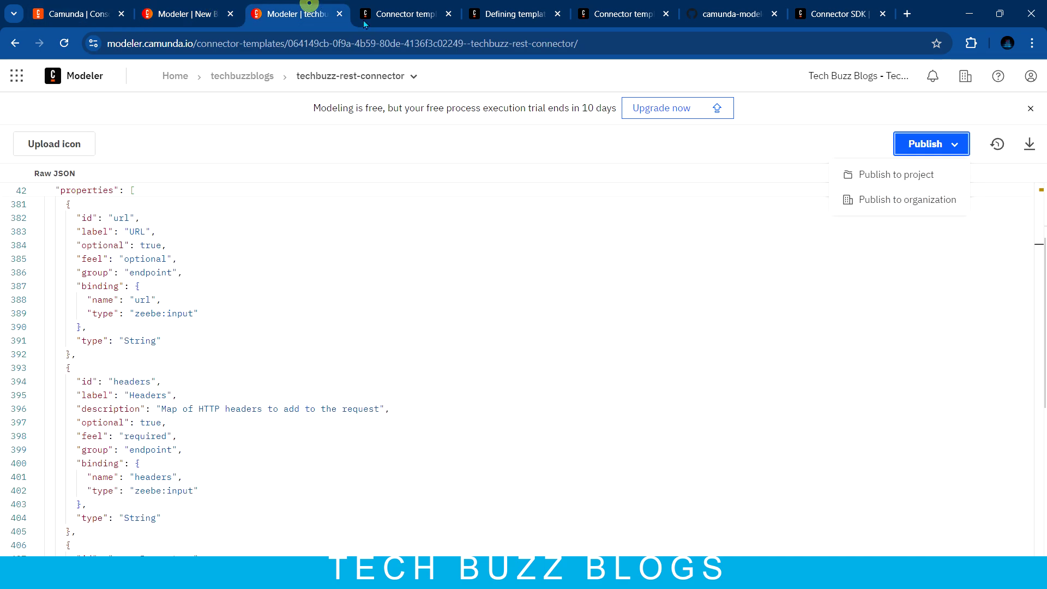
{"action": "left_click", "coordinate": [245, 76]}
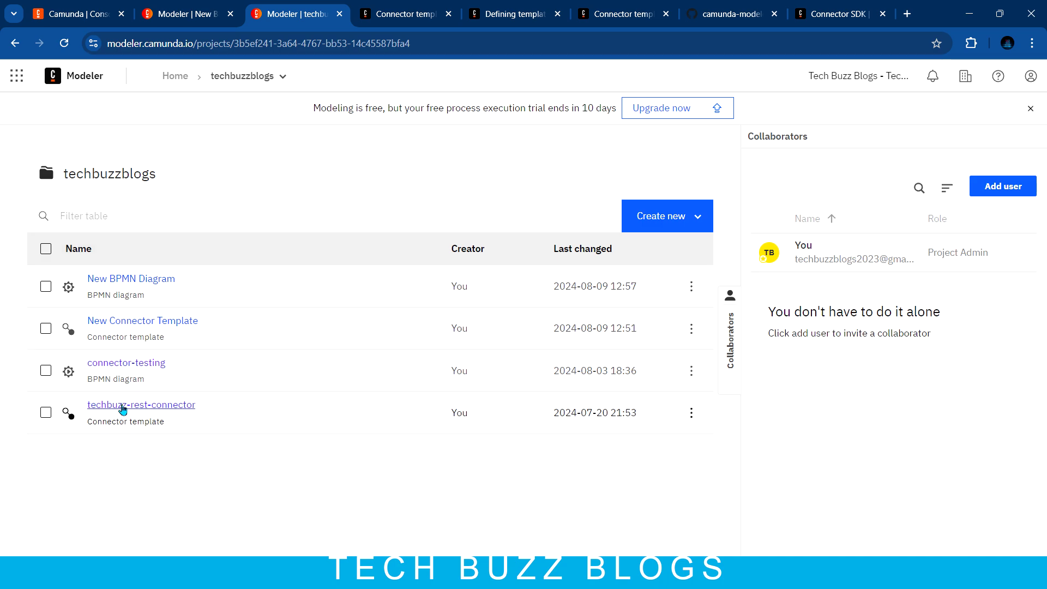
{"action": "left_click", "coordinate": [123, 410]}
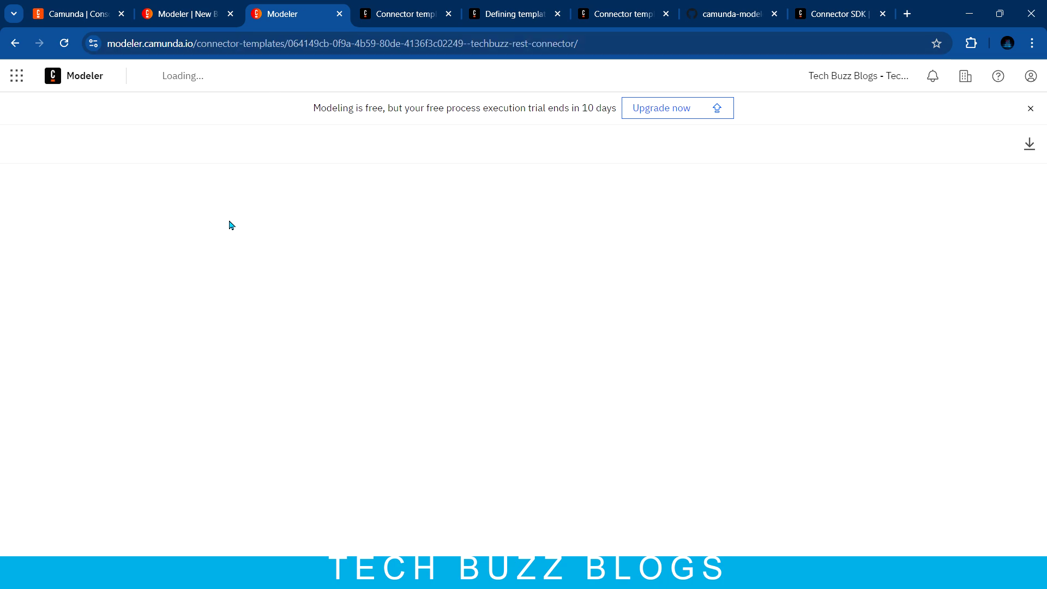
{"action": "left_click", "coordinate": [251, 75]}
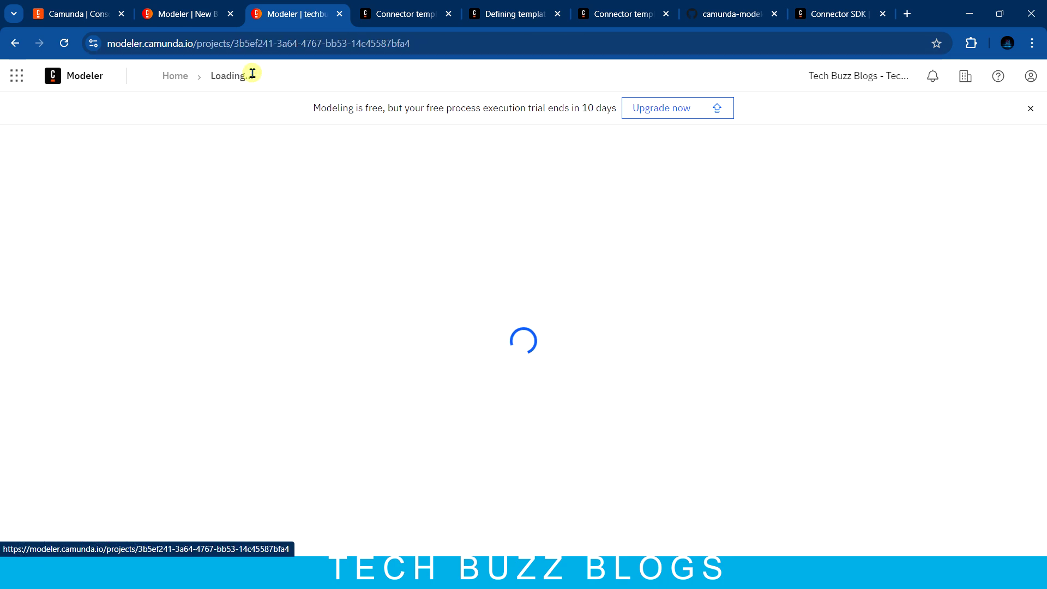
{"action": "left_click", "coordinate": [151, 364]}
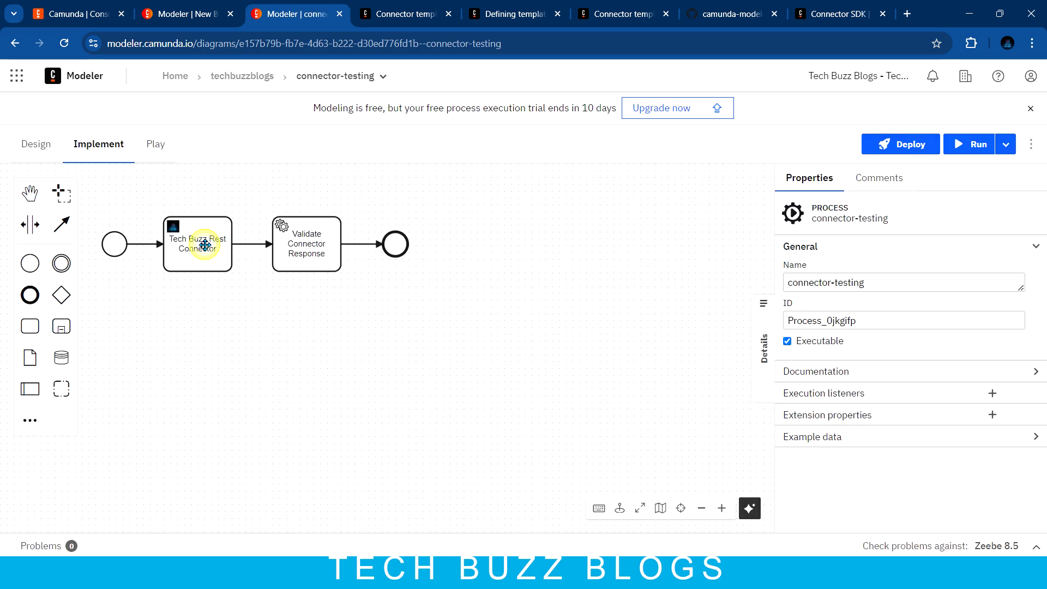
Step: Select the Tech Buzz Rest Connector task and review its URL value, HTTP endpoint, connection timeout and error handling properties
{"action": "left_click", "coordinate": [205, 245]}
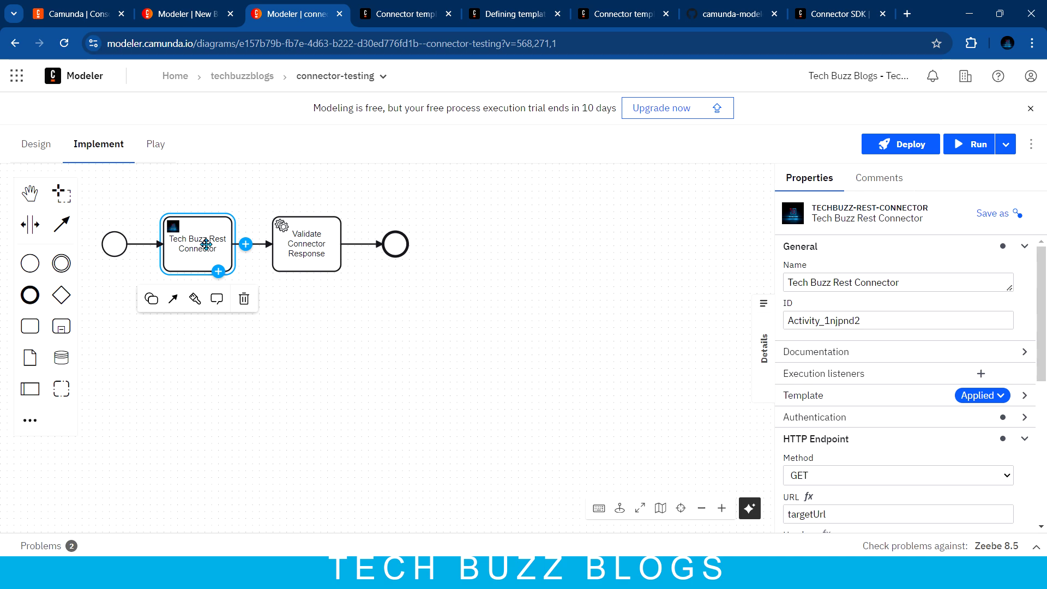
{"action": "left_click_drag", "start_coordinate": [844, 514], "coordinate": [786, 514]}
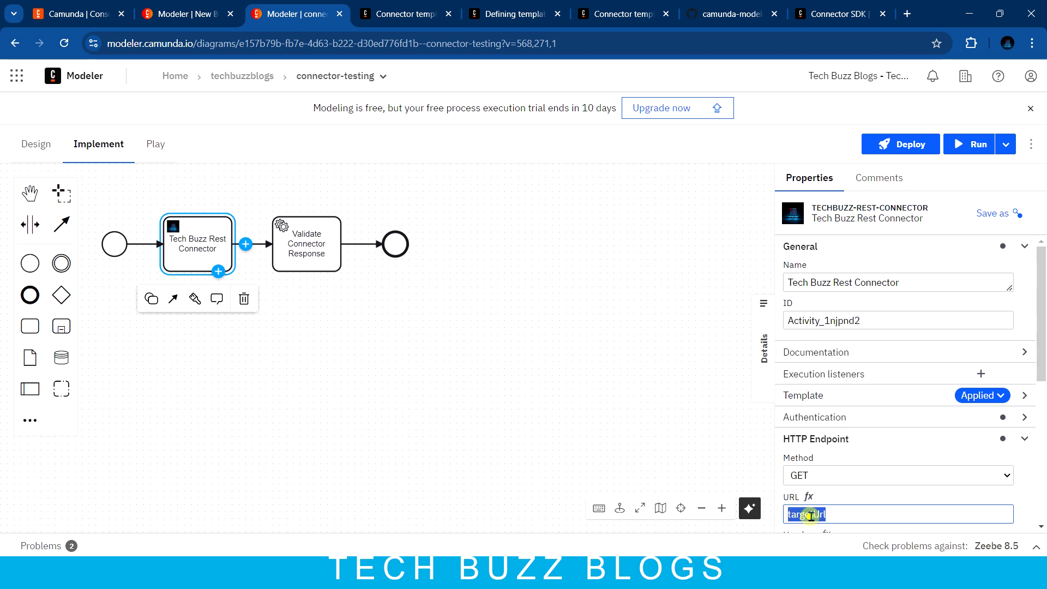
{"action": "double_click", "coordinate": [808, 515]}
{"action": "scroll", "coordinate": [873, 491], "scroll_direction": "down", "scroll_amount": 5}
{"action": "scroll", "coordinate": [853, 338], "scroll_direction": "up", "scroll_amount": 5}
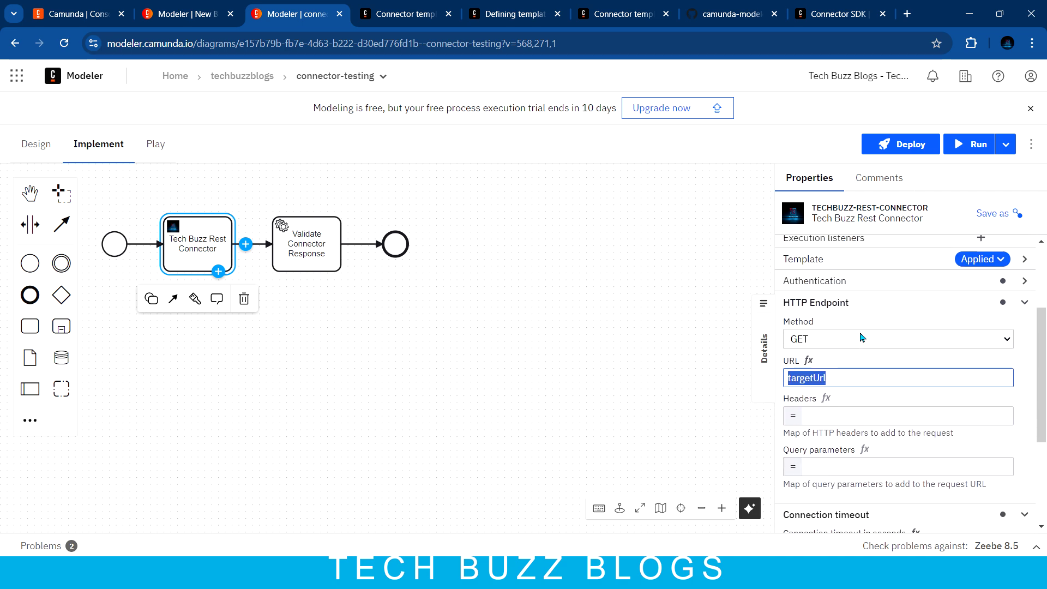
{"action": "scroll", "coordinate": [846, 378], "scroll_direction": "down", "scroll_amount": 6}
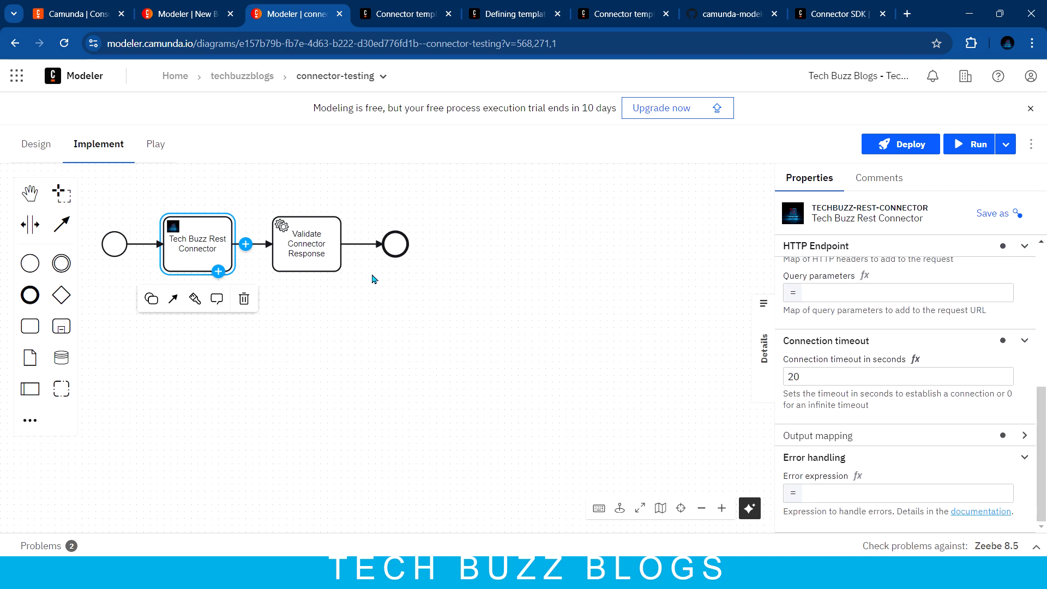
Step: Inspect the Validate Connector Response service task, and highlight the targetUrl value in the Tech Buzz Rest Connector task
{"action": "left_click", "coordinate": [317, 237]}
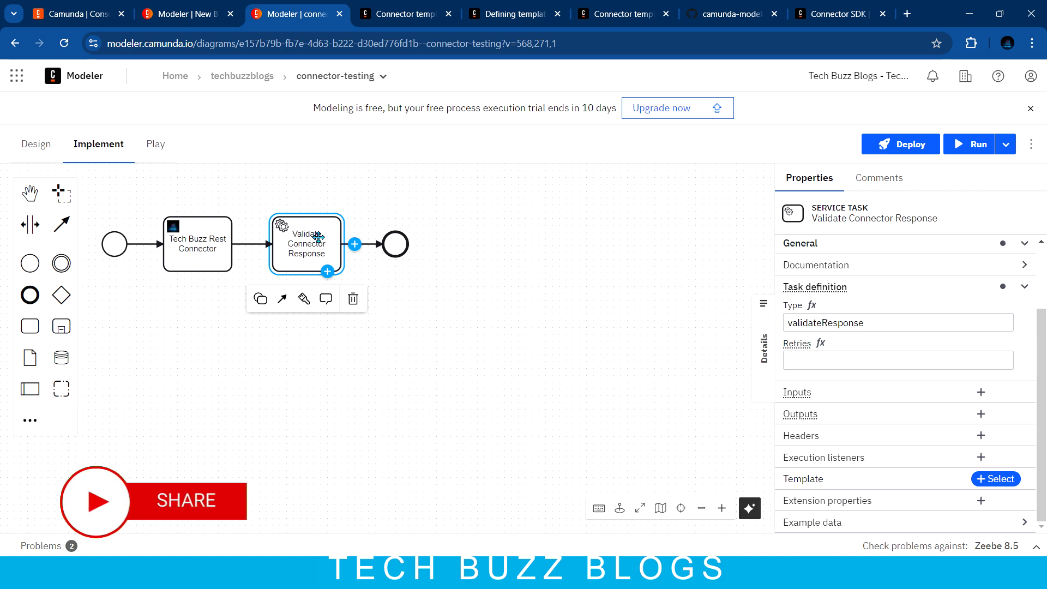
{"action": "left_click", "coordinate": [194, 244]}
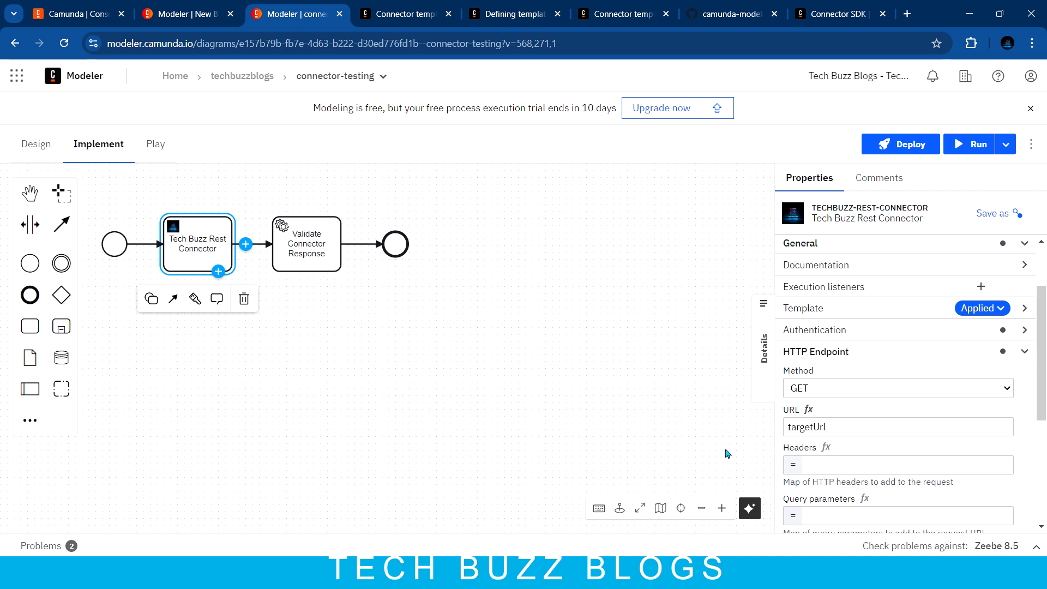
{"action": "double_click", "coordinate": [843, 426]}
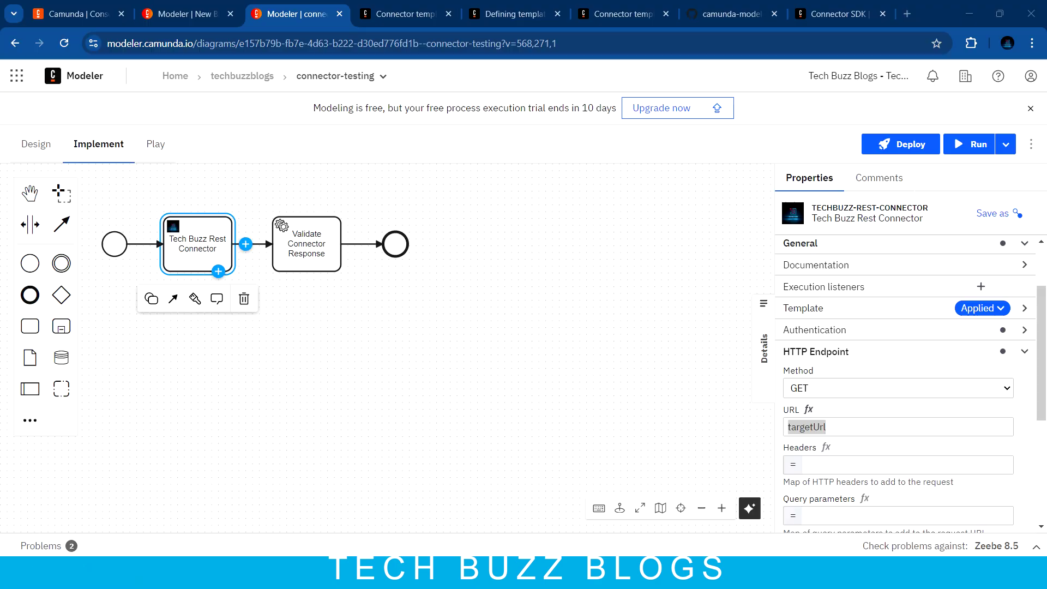
{"action": "double_click", "coordinate": [801, 427]}
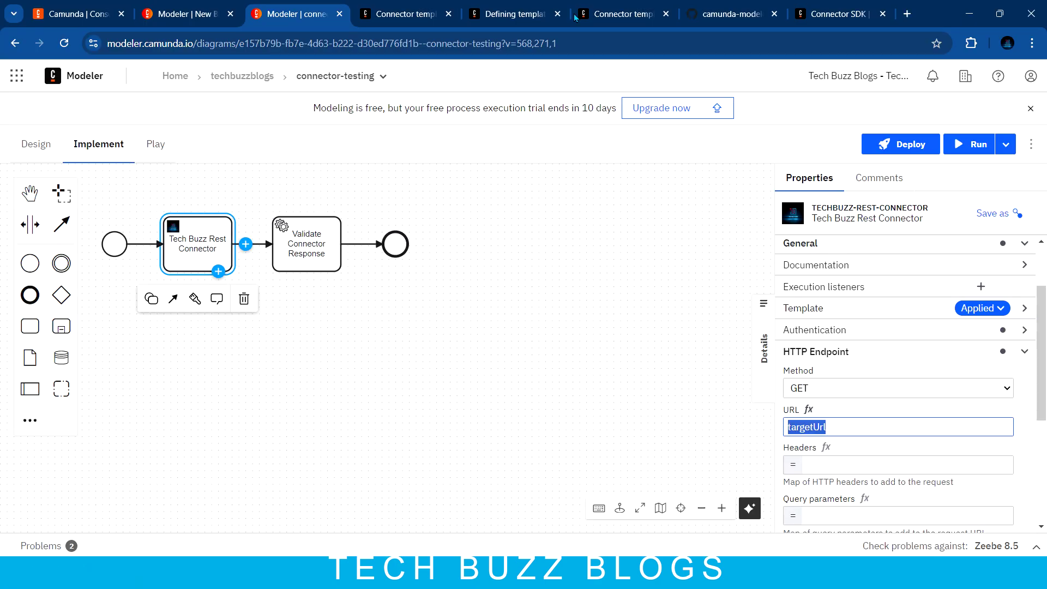
Step: Open the Connector SDK page in the Camunda 8 docs and highlight the Setup heading for creating a custom Connector
{"action": "left_click", "coordinate": [387, 13]}
{"action": "left_click", "coordinate": [442, 281]}
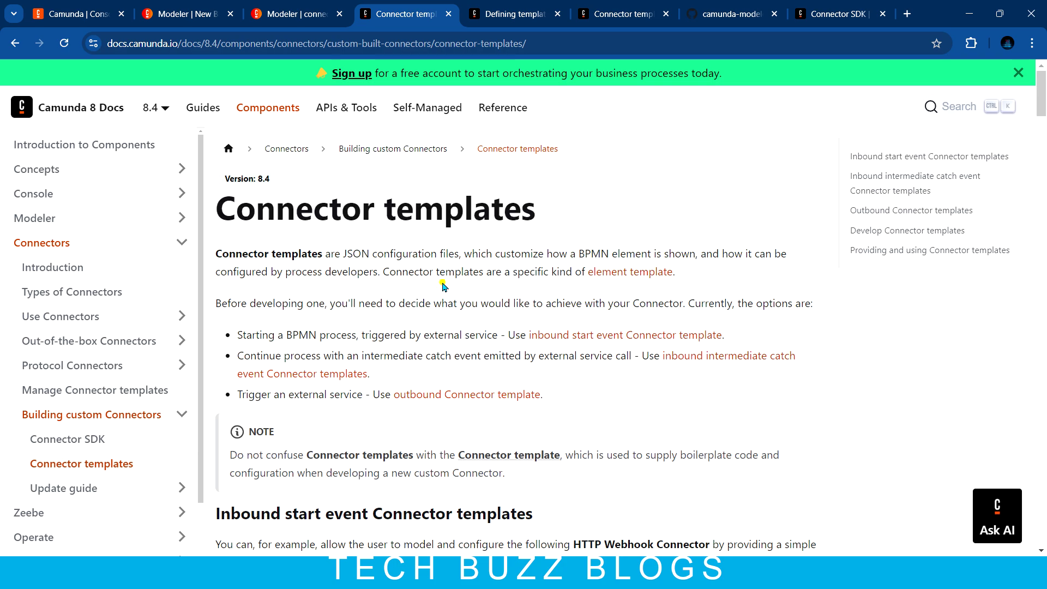
{"action": "left_click", "coordinate": [79, 441]}
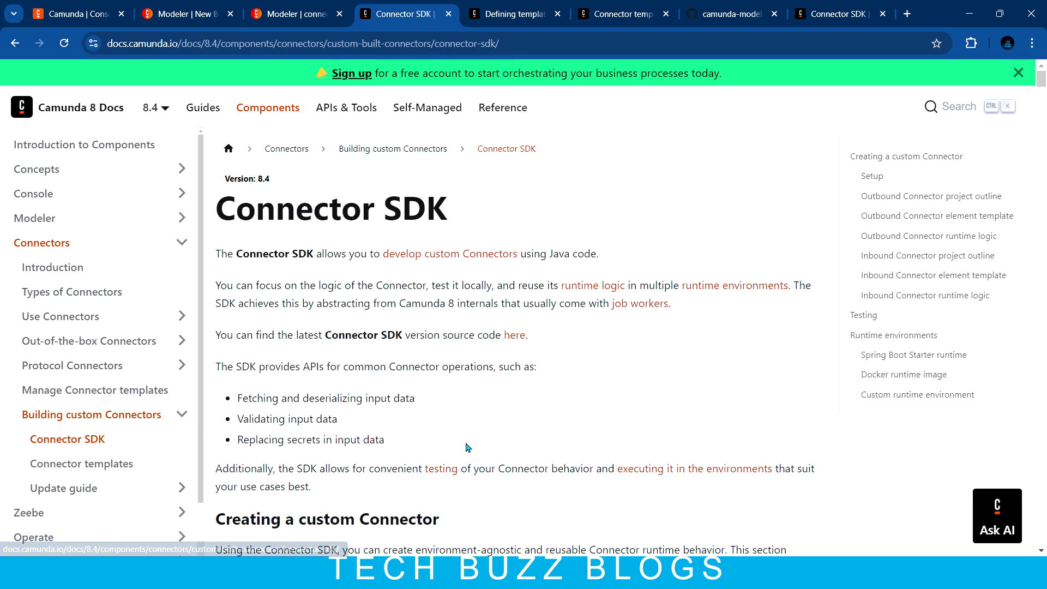
{"action": "scroll", "coordinate": [748, 464], "scroll_direction": "down", "scroll_amount": 3}
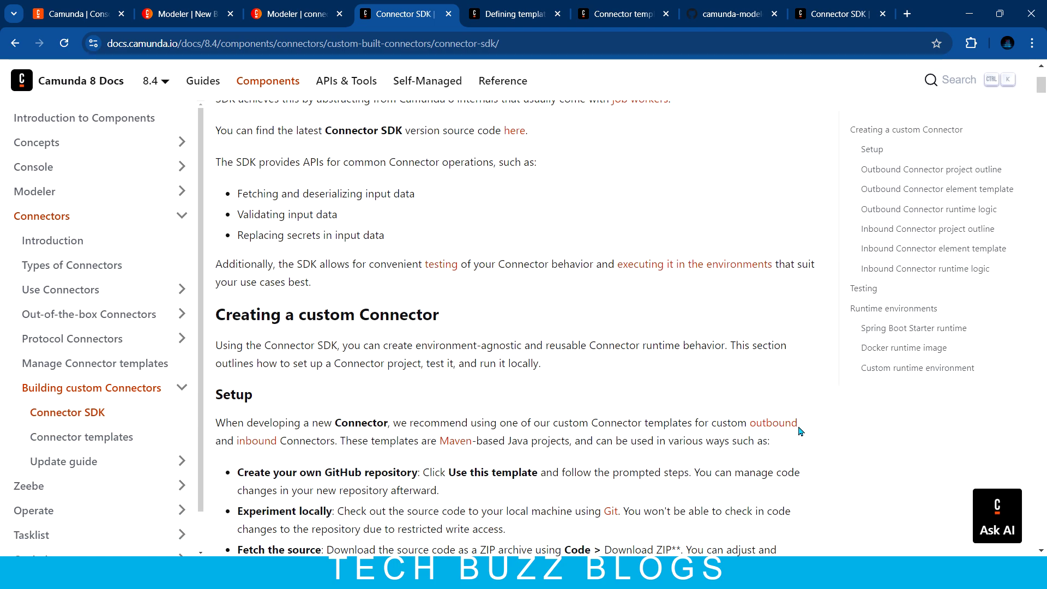
{"action": "left_click_drag", "start_coordinate": [209, 396], "coordinate": [364, 397]}
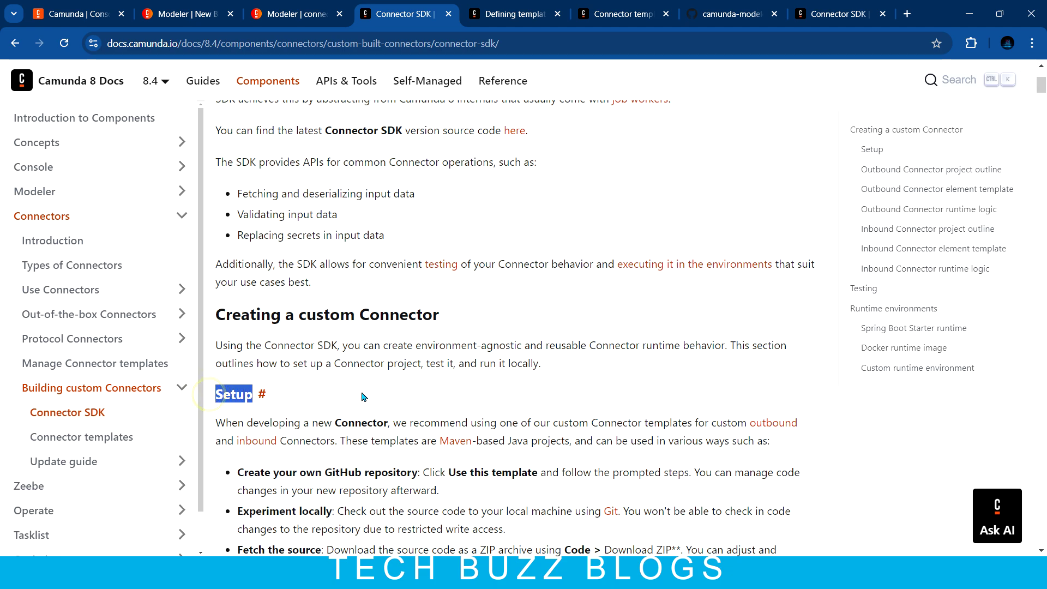
Step: Open the outbound Connector template repository on GitHub from the docs and view its clone and download options
{"action": "middle_click", "coordinate": [772, 425]}
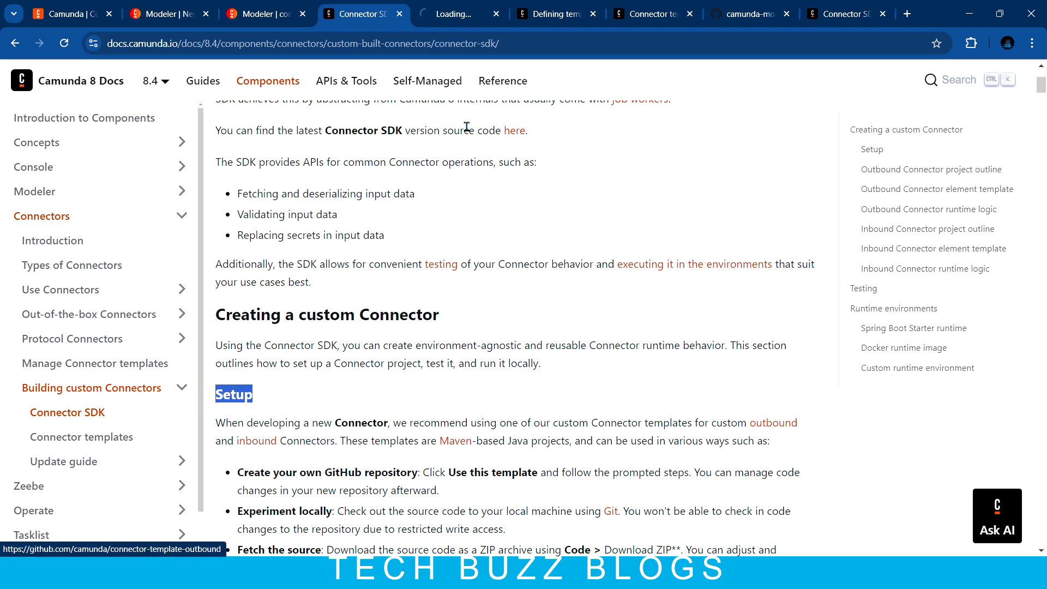
{"action": "left_click", "coordinate": [455, 4]}
{"action": "left_click", "coordinate": [703, 211]}
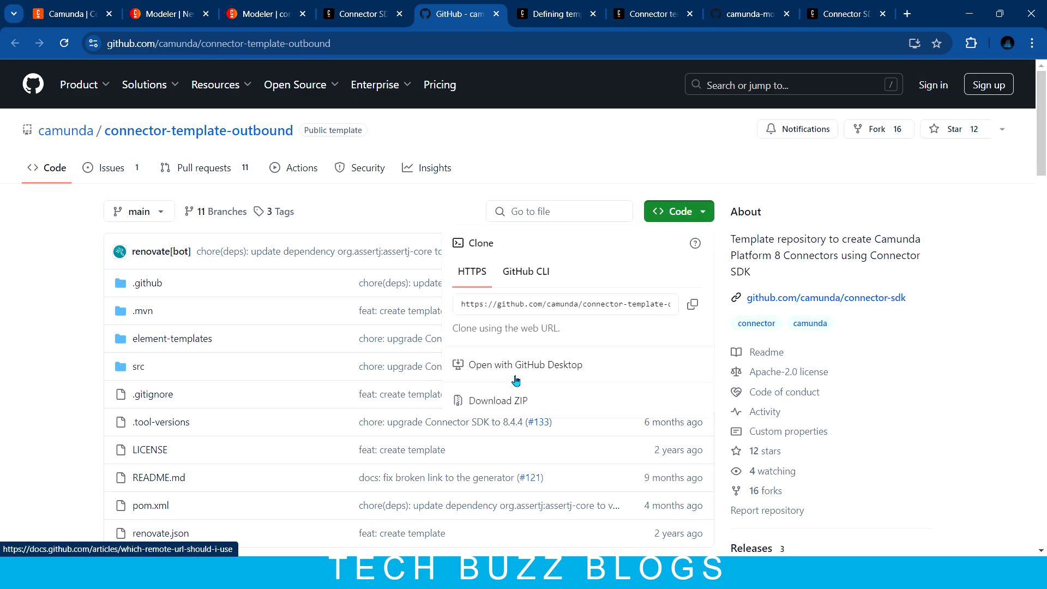
{"action": "left_click", "coordinate": [6, 365]}
Step: Browse the repository to src/main/java/io/camunda/example and switch to the tech-buzz-rest-connector project in IntelliJ IDEA
{"action": "scroll", "coordinate": [200, 302], "scroll_direction": "down", "scroll_amount": 3}
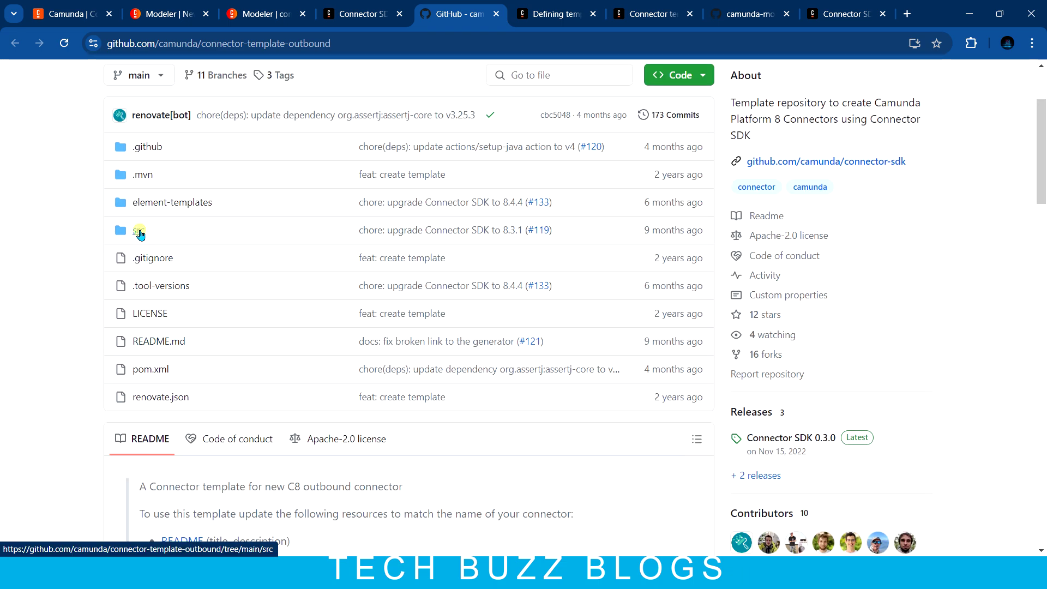
{"action": "left_click", "coordinate": [138, 231]}
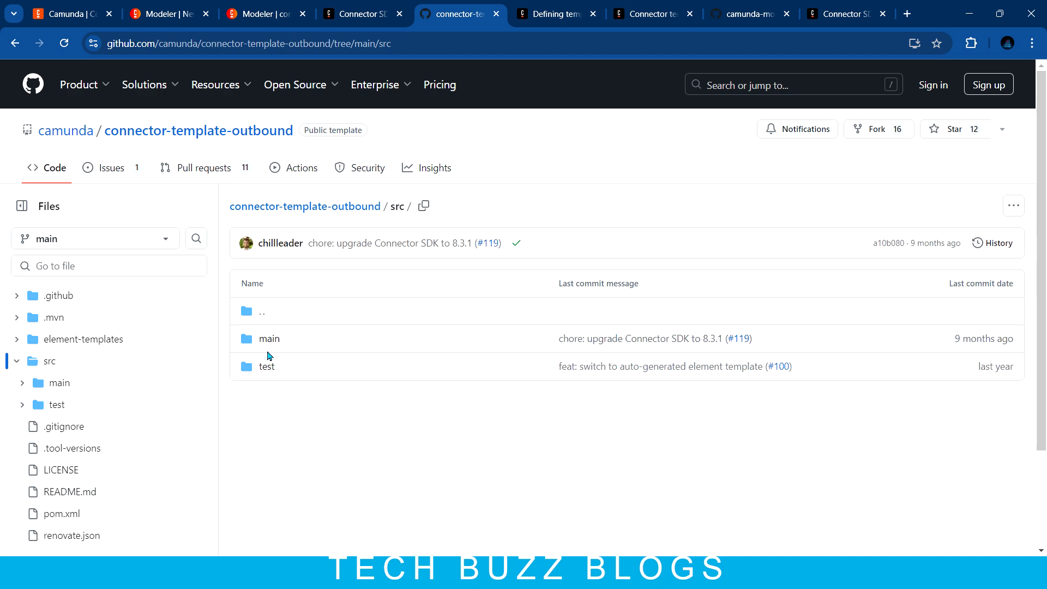
{"action": "left_click", "coordinate": [269, 338]}
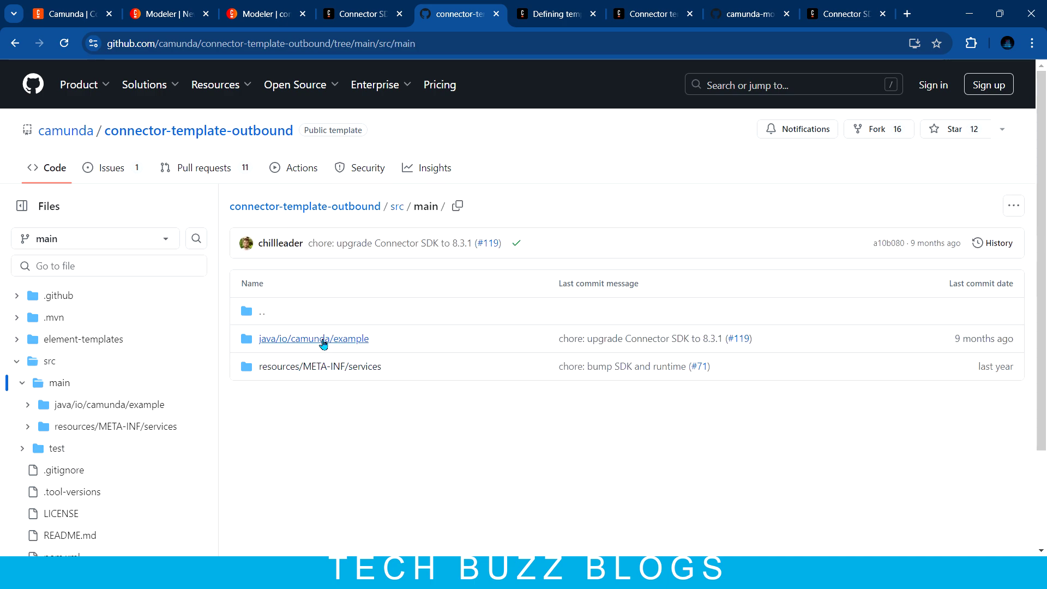
{"action": "left_click", "coordinate": [321, 338]}
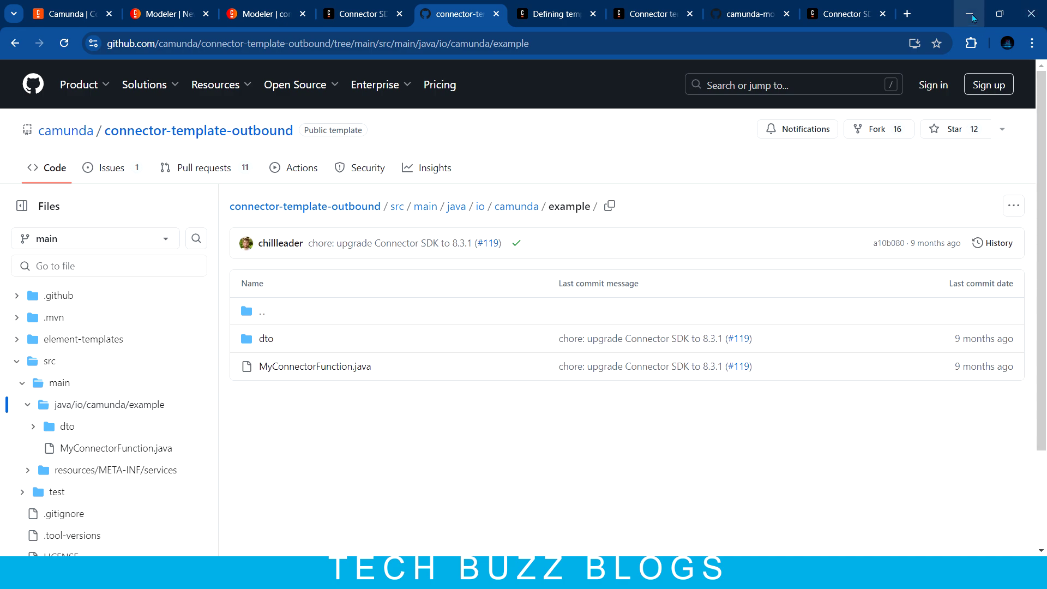
{"action": "key", "text": "alt+Tab"}
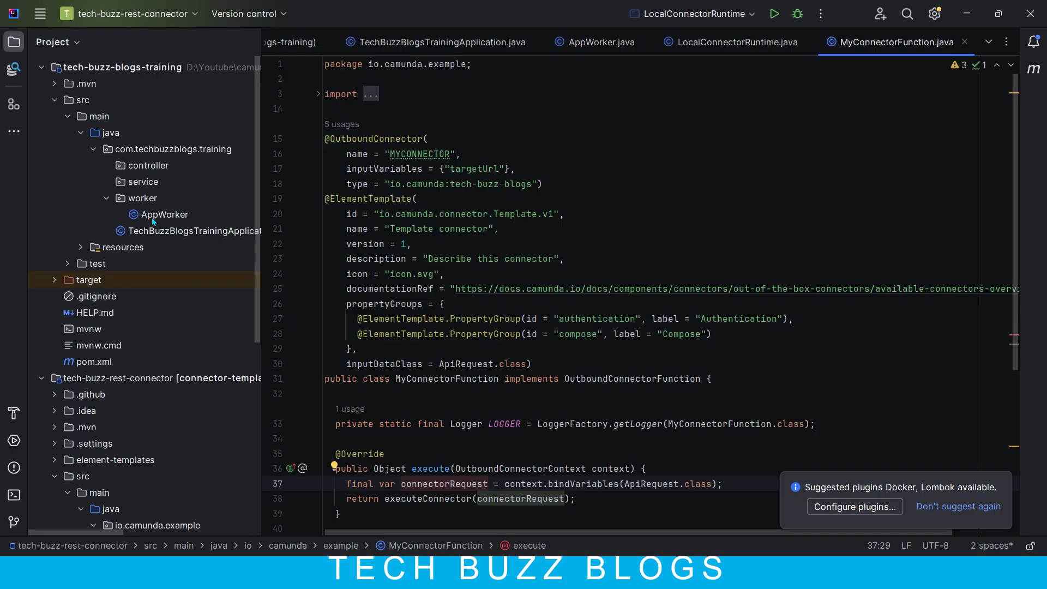
Step: Collapse the tech-buzz-blogs-training project and close all open editor files
{"action": "left_click", "coordinate": [42, 66]}
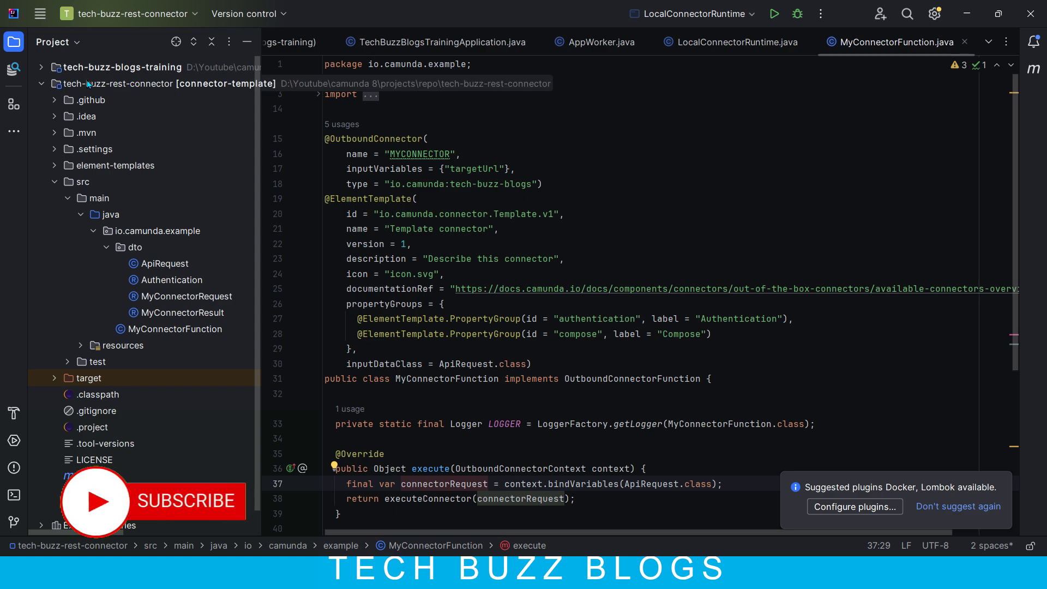
{"action": "left_click", "coordinate": [536, 42]}
{"action": "left_click", "coordinate": [598, 42]}
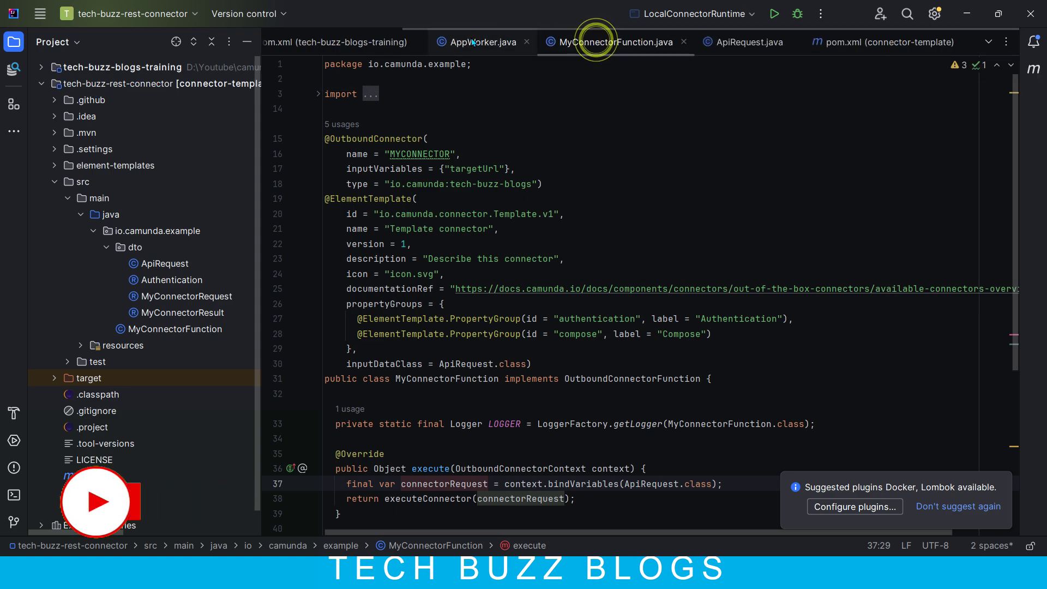
{"action": "left_click", "coordinate": [528, 42]}
{"action": "left_click", "coordinate": [533, 39]}
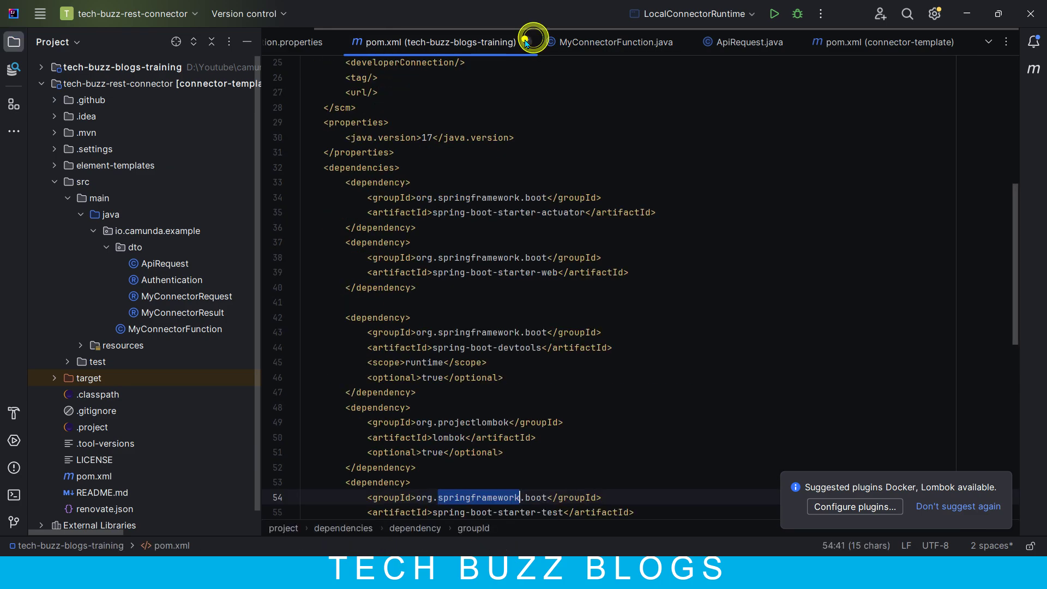
{"action": "left_click", "coordinate": [527, 42]}
{"action": "left_click", "coordinate": [543, 42]}
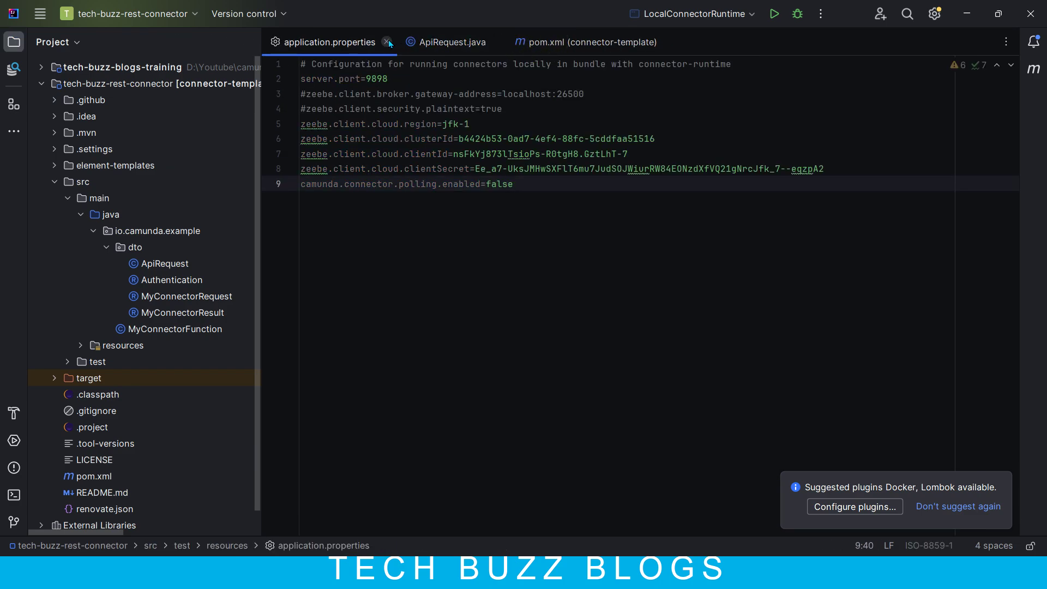
{"action": "left_click", "coordinate": [386, 42]}
{"action": "left_click", "coordinate": [364, 42]}
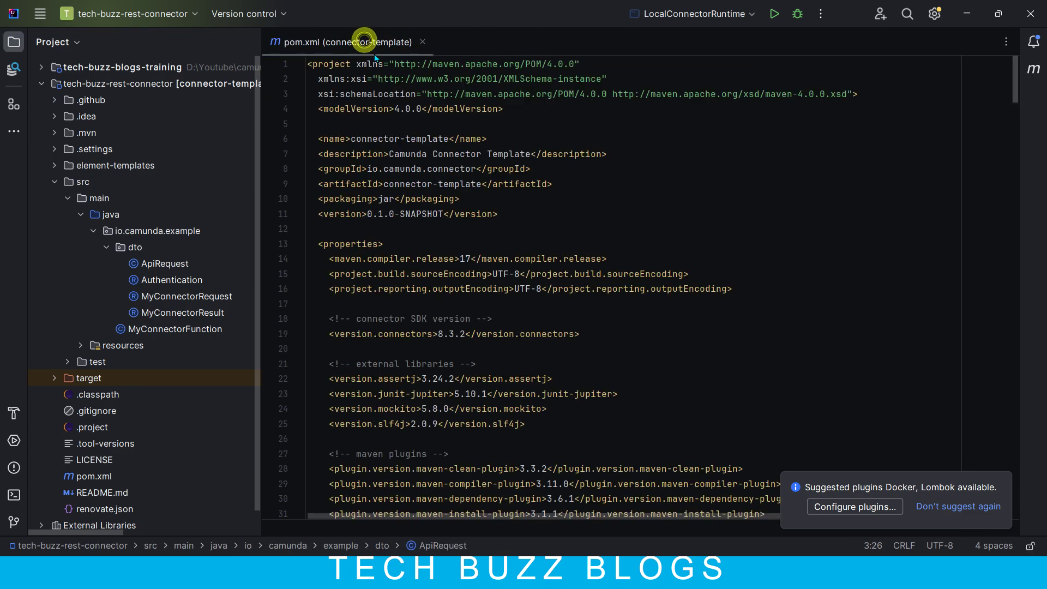
{"action": "left_click", "coordinate": [423, 42]}
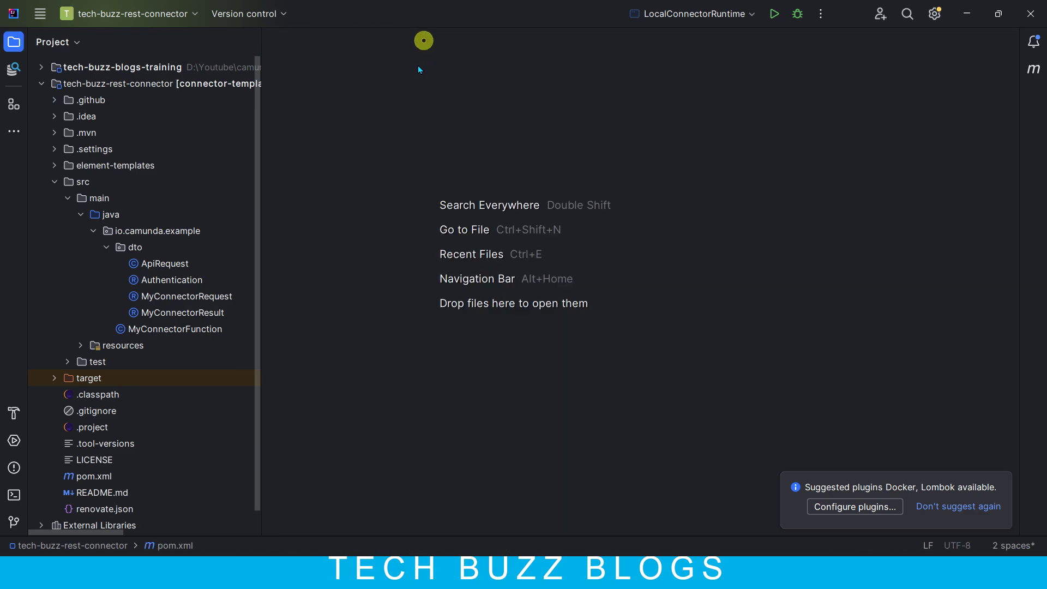
Step: Open pom.xml of the tech-buzz-rest-connector project and highlight its spring-web 6.1.3 dependency
{"action": "left_click", "coordinate": [55, 182]}
{"action": "left_click", "coordinate": [54, 181]}
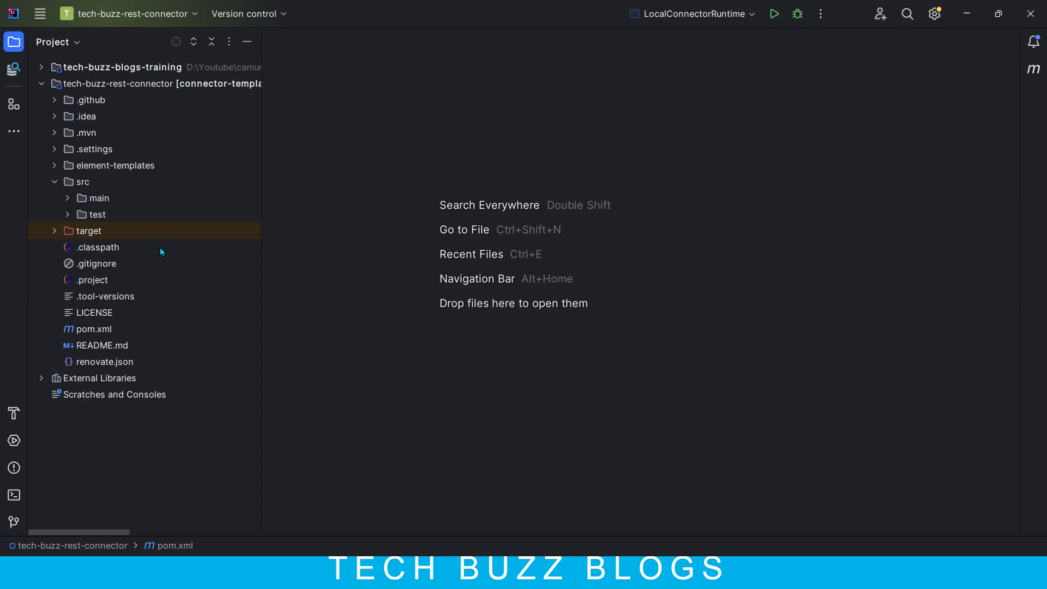
{"action": "double_click", "coordinate": [93, 329]}
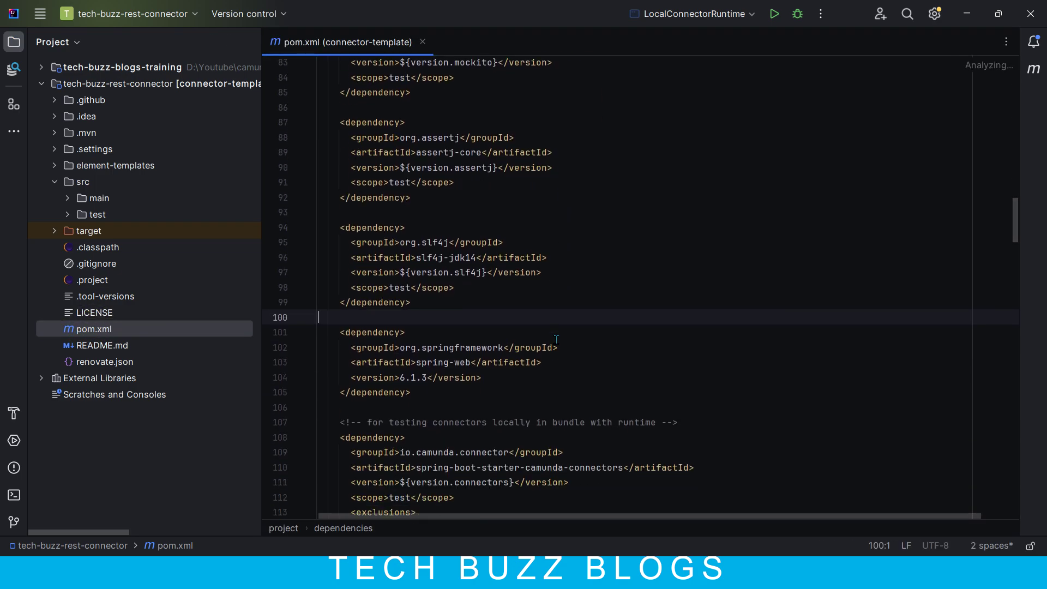
{"action": "left_click_drag", "start_coordinate": [426, 392], "coordinate": [320, 328]}
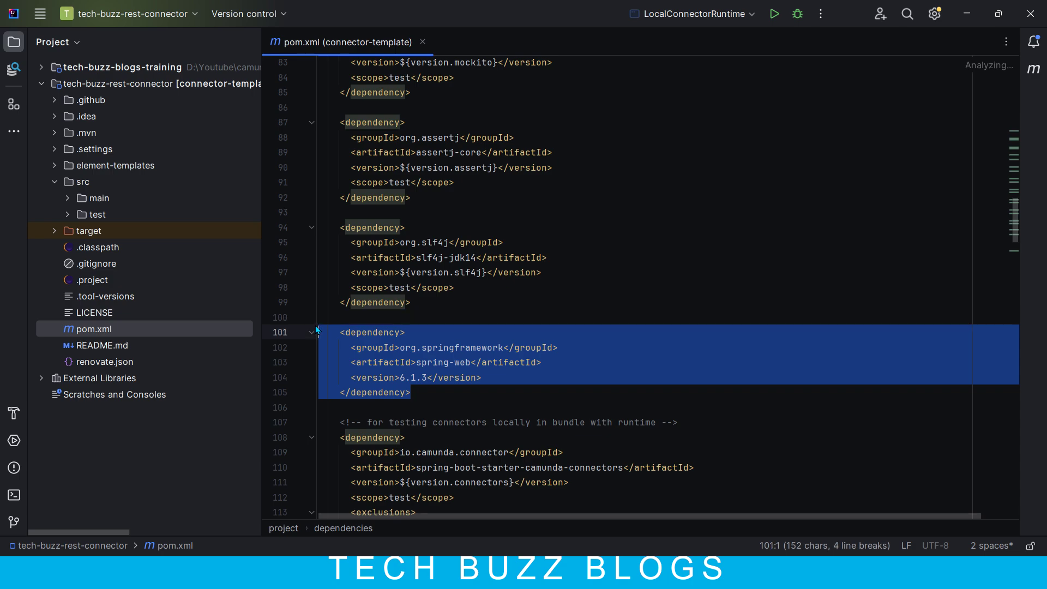
{"action": "left_click", "coordinate": [422, 400]}
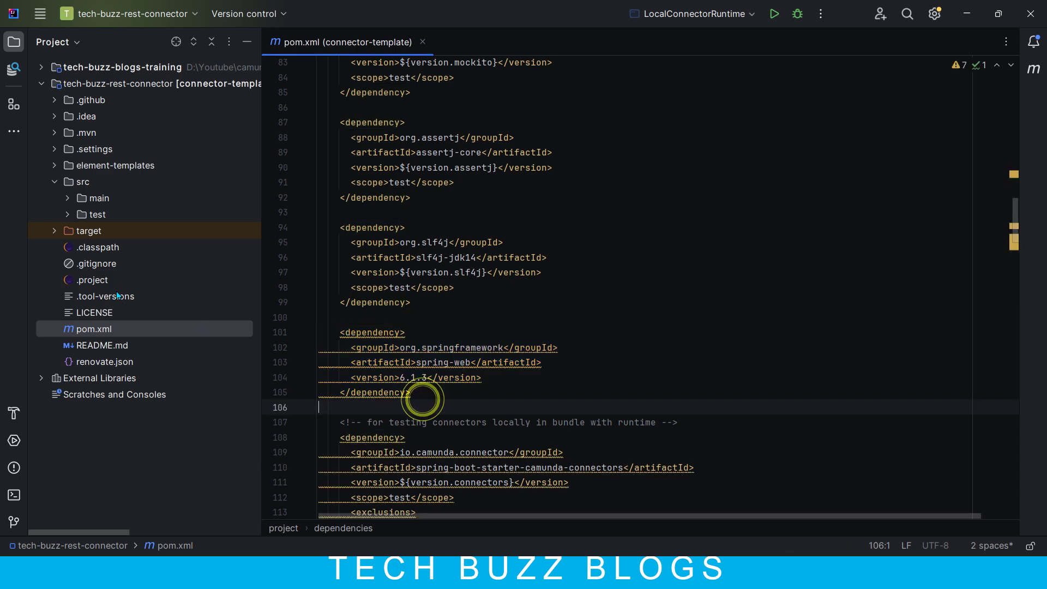
Step: Open the MyConnectorFunction class under src/main/java/io.camunda.example and highlight the type value io.camunda:tech-buzz-blogs
{"action": "left_click", "coordinate": [69, 198]}
{"action": "left_click", "coordinate": [81, 214]}
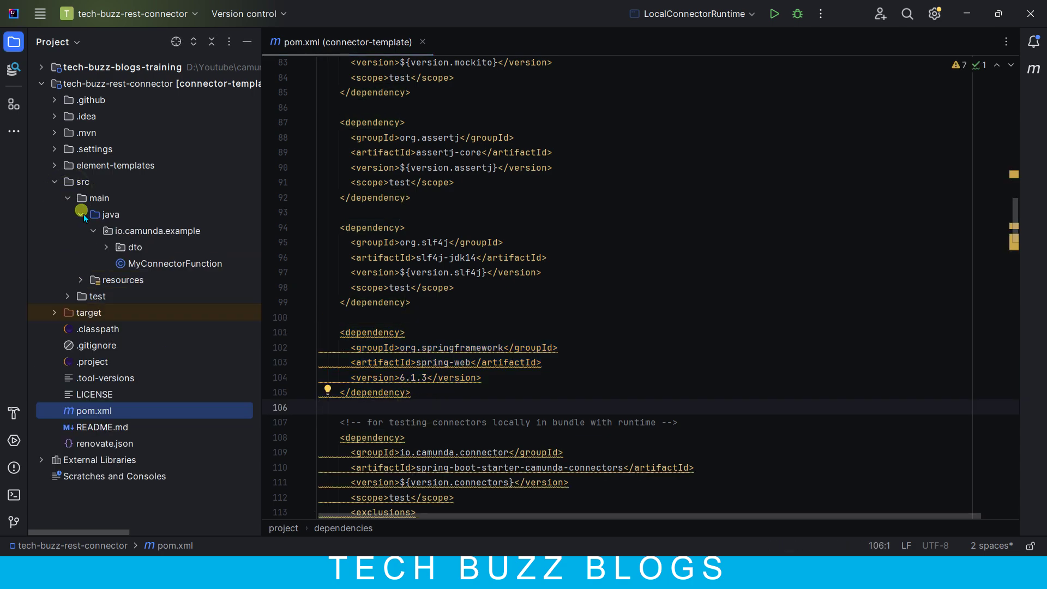
{"action": "left_click", "coordinate": [106, 246]}
{"action": "left_click", "coordinate": [106, 247]}
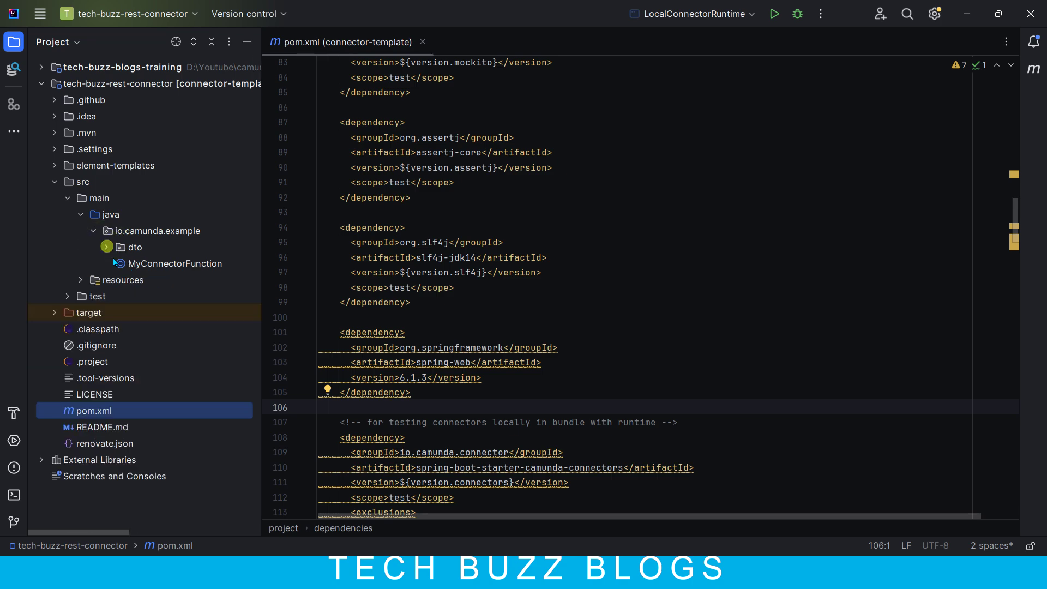
{"action": "double_click", "coordinate": [176, 264]}
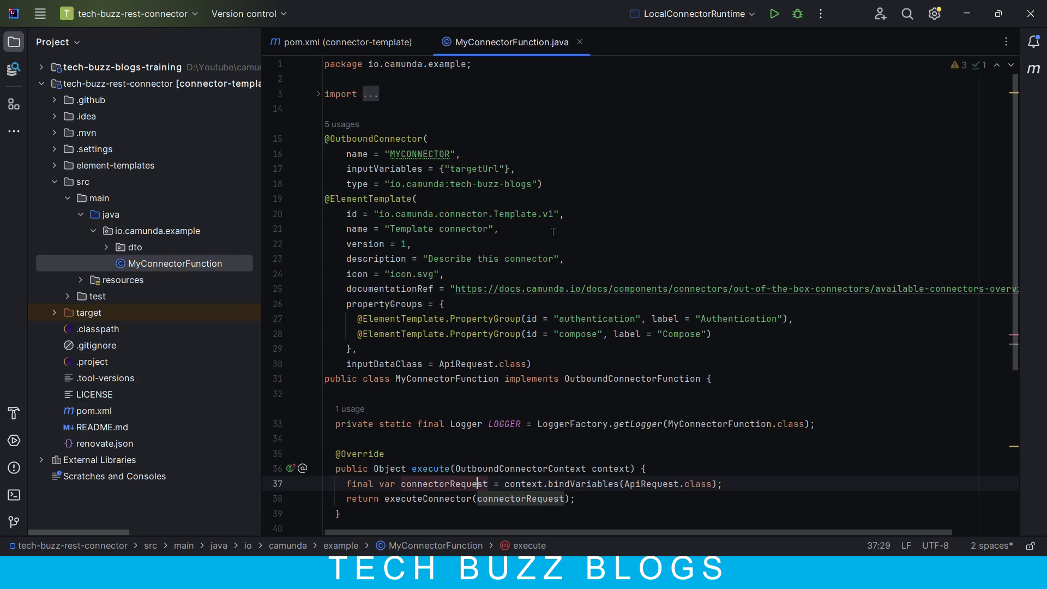
{"action": "left_click_drag", "start_coordinate": [392, 186], "coordinate": [533, 180]}
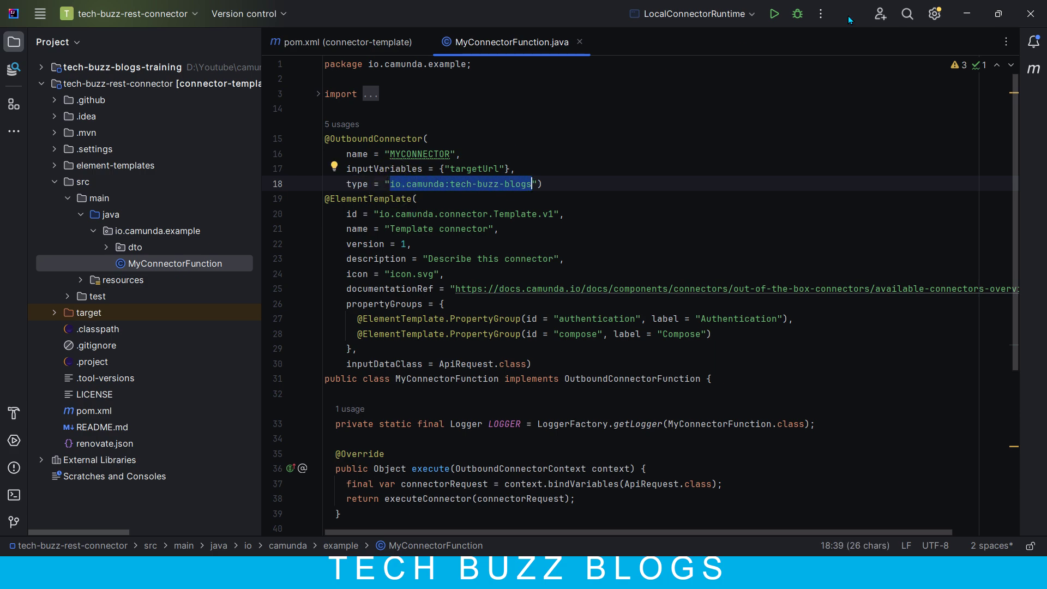
Step: Switch to Camunda Modeler in the browser, open the techbuzzblogs project separately and open its techbuzz-rest-connector template
{"action": "left_click", "coordinate": [966, 13]}
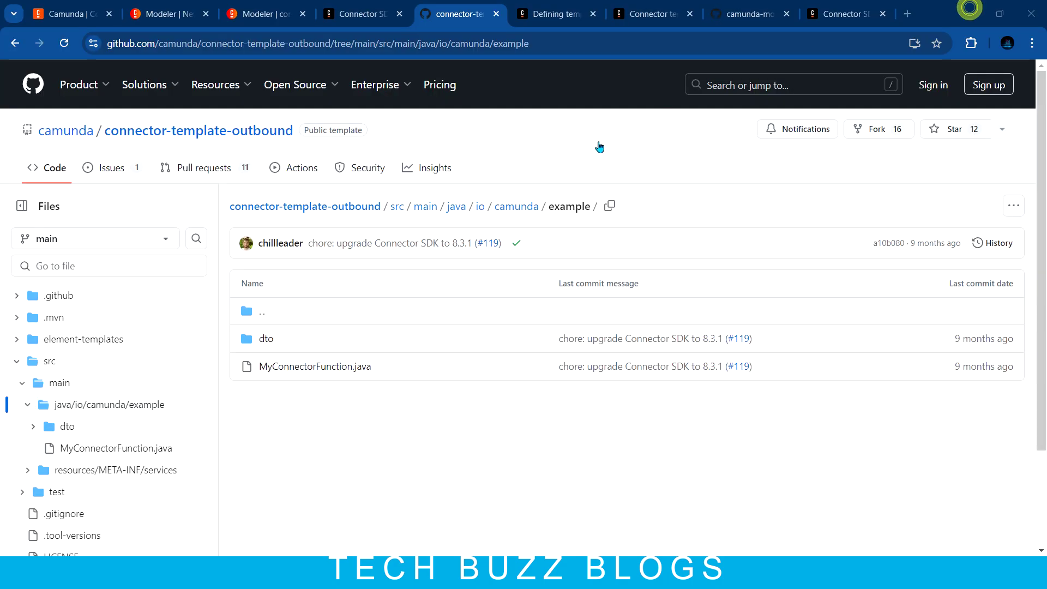
{"action": "left_click", "coordinate": [279, 9]}
{"action": "left_click", "coordinate": [168, 12]}
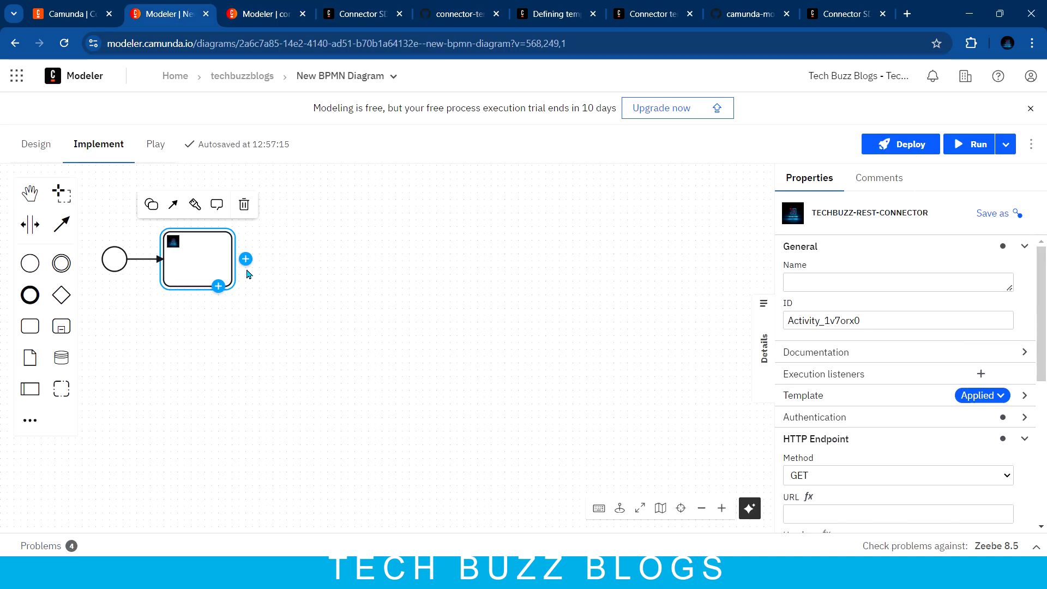
{"action": "left_click", "coordinate": [273, 12]}
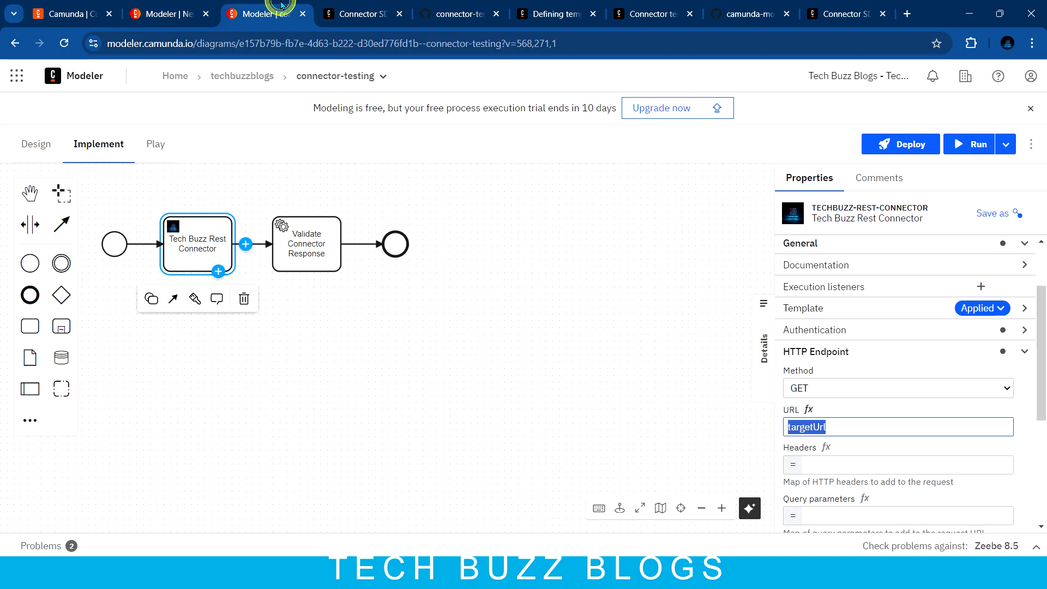
{"action": "middle_click", "coordinate": [251, 87]}
{"action": "left_click", "coordinate": [330, 14]}
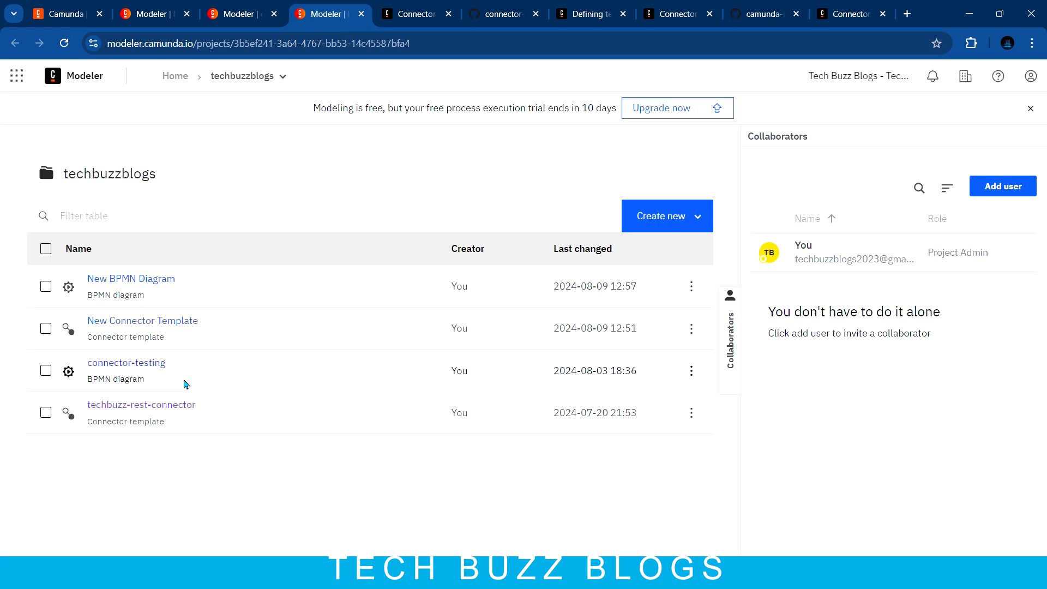
{"action": "left_click", "coordinate": [146, 406]}
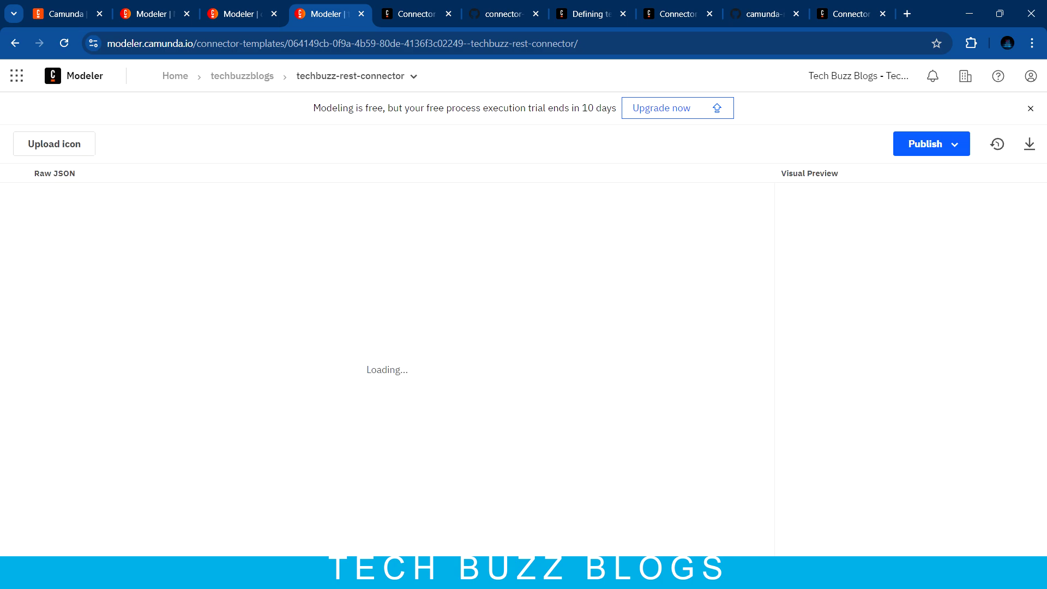
Step: Highlight the hidden property in the template JSON, including its zeebe:taskDefinition:type binding and its io.camunda:tech-buzz-blogs value
{"action": "key", "text": "alt+Tab"}
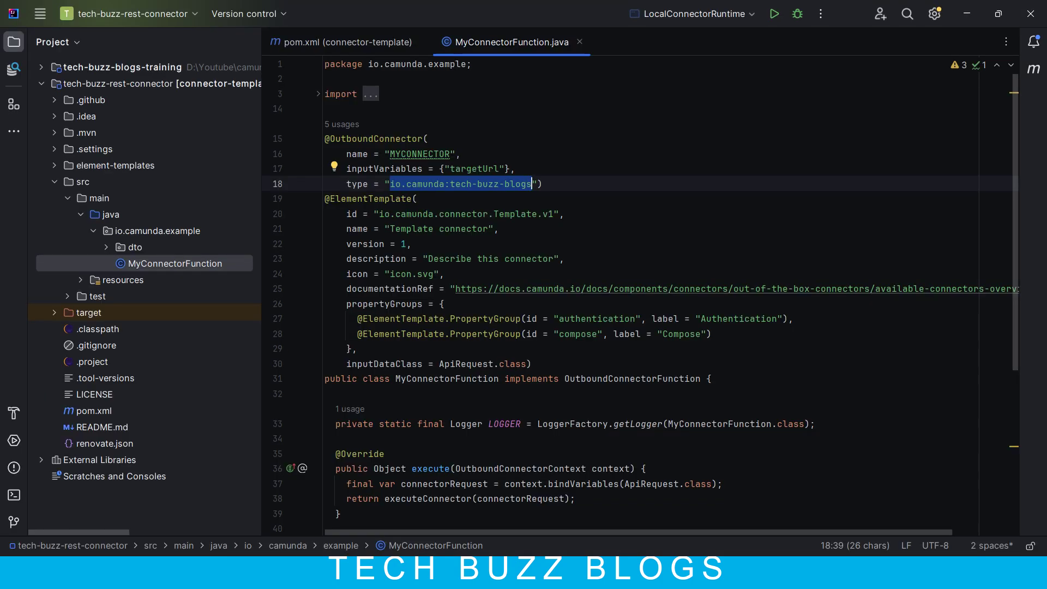
{"action": "key", "text": "alt+Tab"}
{"action": "scroll", "coordinate": [234, 415], "scroll_direction": "down", "scroll_amount": 8}
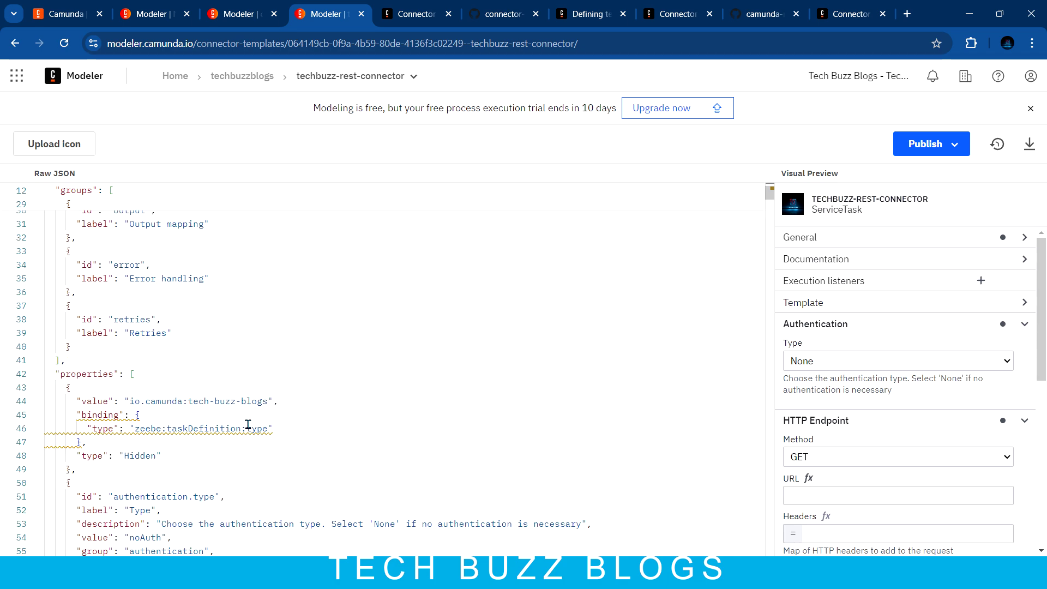
{"action": "left_click_drag", "start_coordinate": [82, 468], "coordinate": [62, 386]}
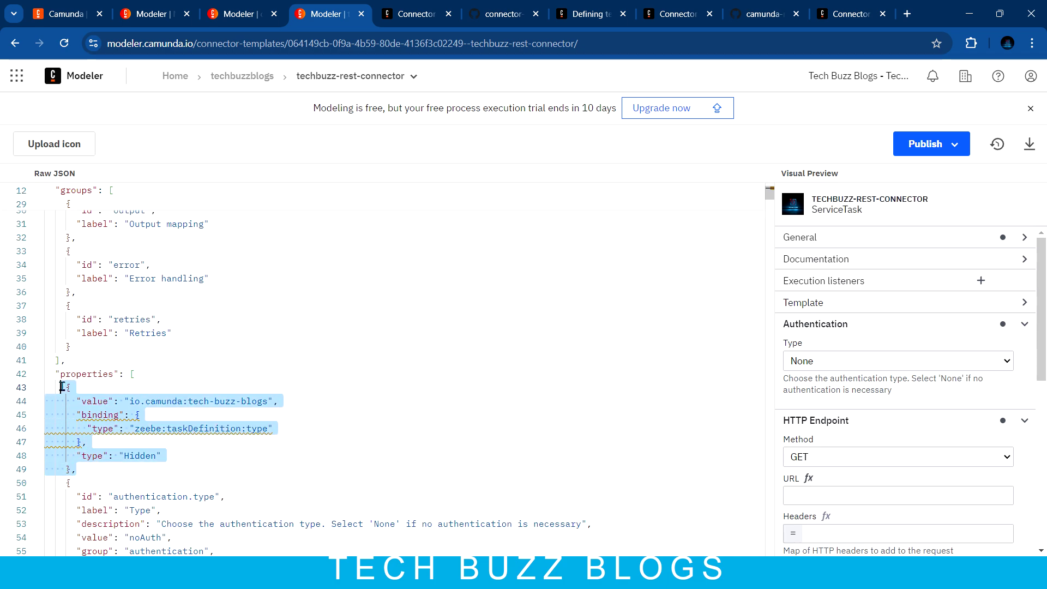
{"action": "left_click", "coordinate": [100, 418]}
{"action": "left_click", "coordinate": [86, 457]}
{"action": "left_click", "coordinate": [99, 428]}
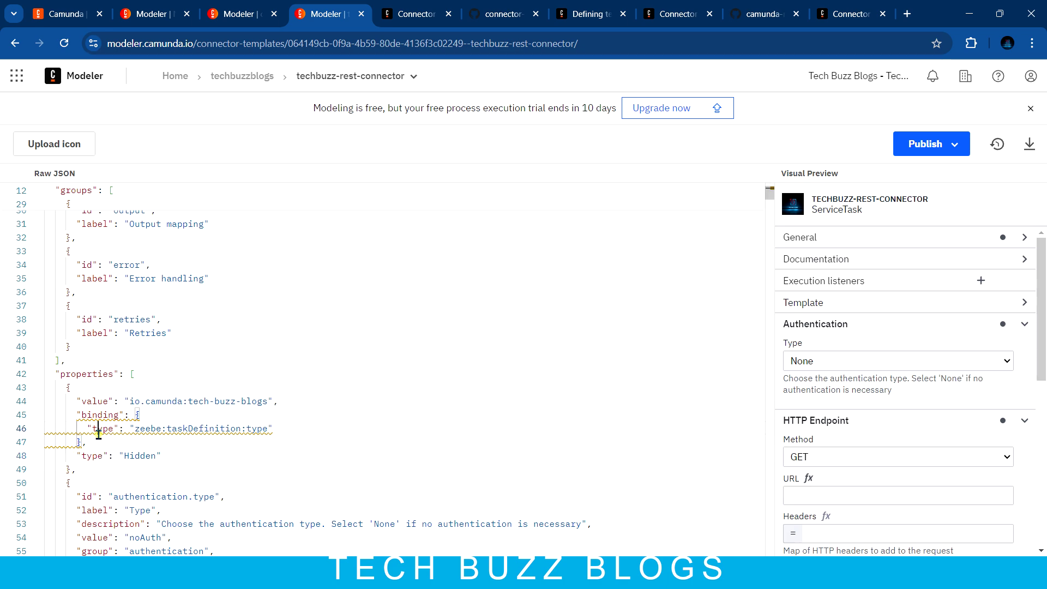
{"action": "left_click_drag", "start_coordinate": [134, 428], "coordinate": [261, 428]}
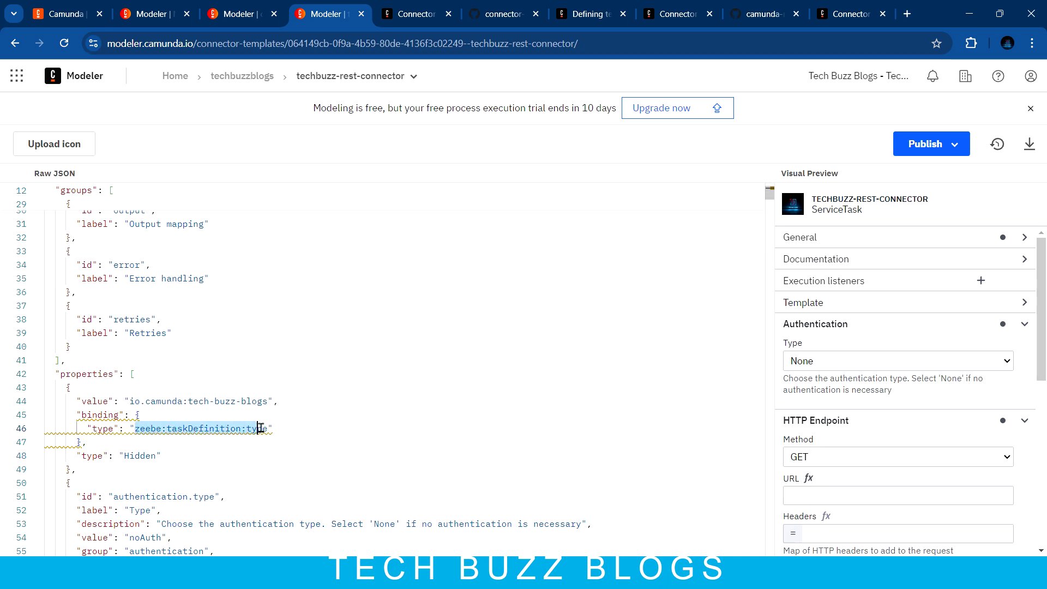
{"action": "mouse_move", "coordinate": [176, 415]}
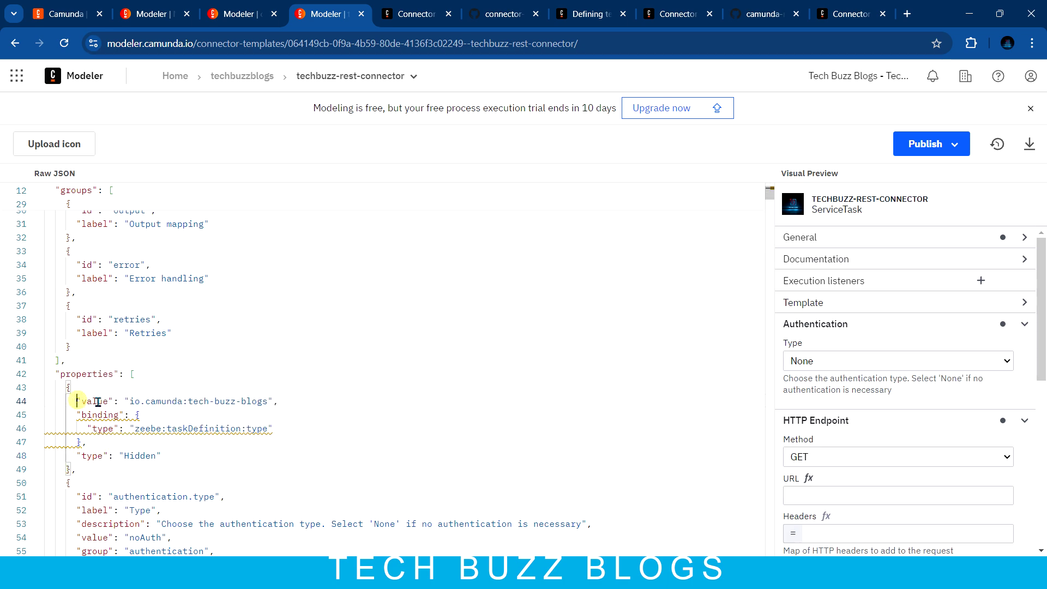
{"action": "mouse_move", "coordinate": [130, 401]}
{"action": "left_mouse_down"}
{"action": "mouse_move", "coordinate": [268, 401]}
{"action": "mouse_move", "coordinate": [132, 403]}
{"action": "left_mouse_up"}
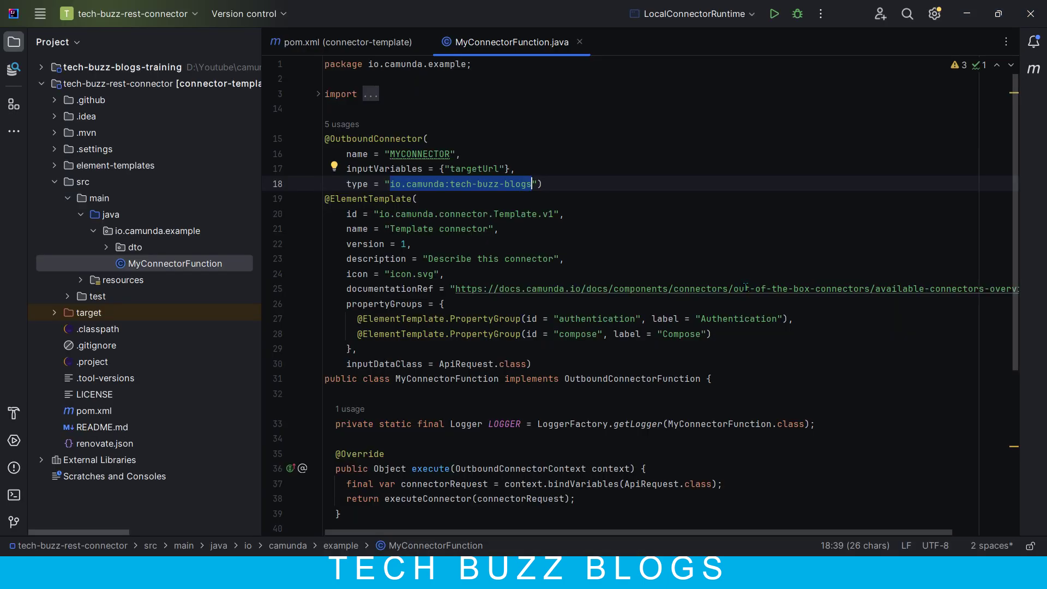
Step: Switch to IntelliJ IDEA and highlight the connector type and the targetUrl input variable in the OutboundConnector annotation
{"action": "double_click", "coordinate": [492, 184]}
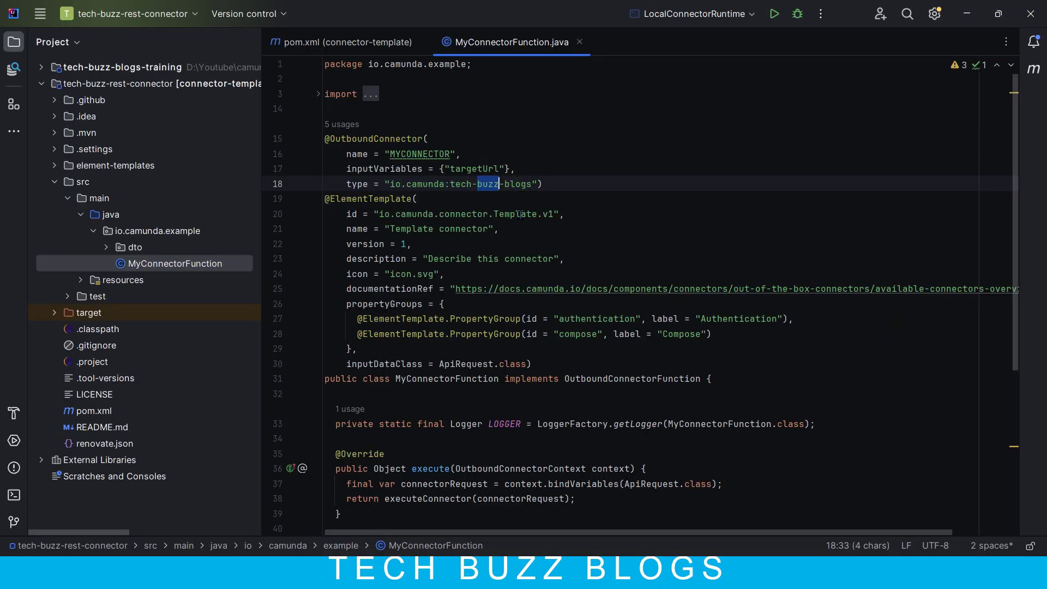
{"action": "left_click_drag", "start_coordinate": [348, 186], "coordinate": [541, 184]}
{"action": "left_click", "coordinate": [563, 184]}
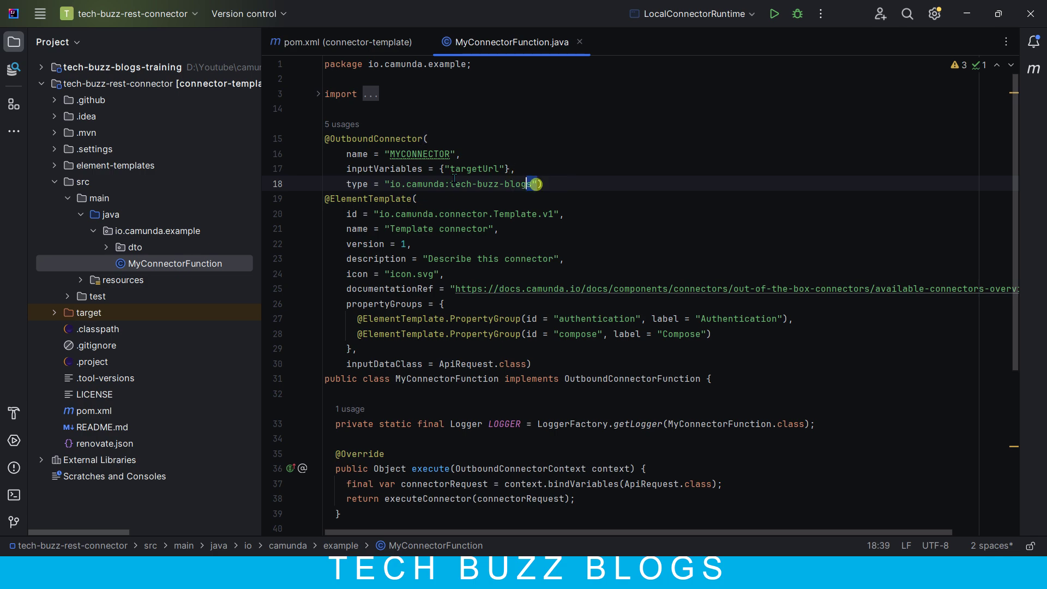
{"action": "left_click_drag", "start_coordinate": [539, 184], "coordinate": [395, 183]}
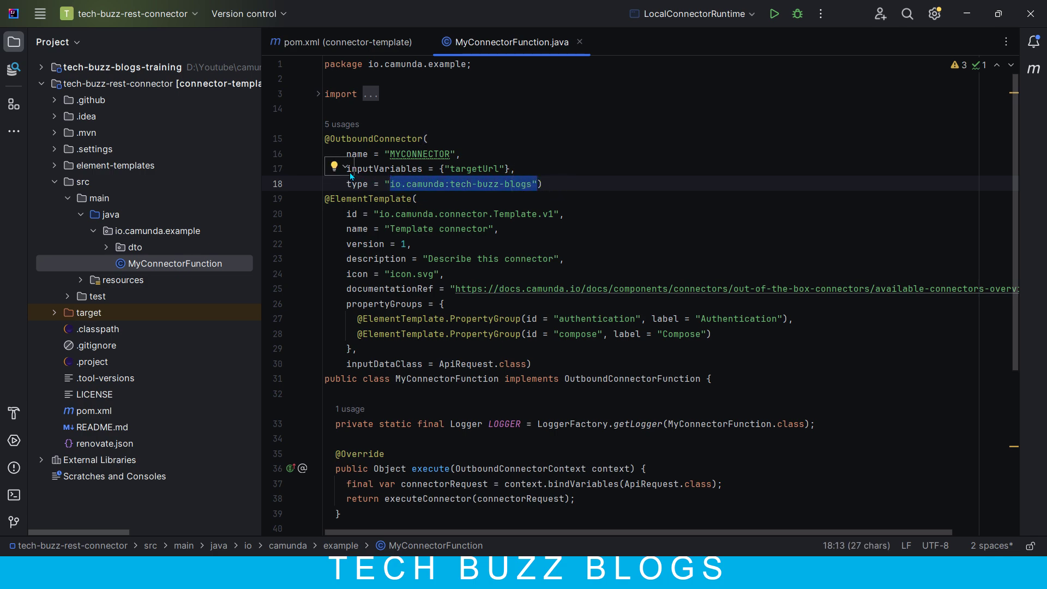
{"action": "left_click", "coordinate": [370, 168]}
{"action": "double_click", "coordinate": [471, 169]}
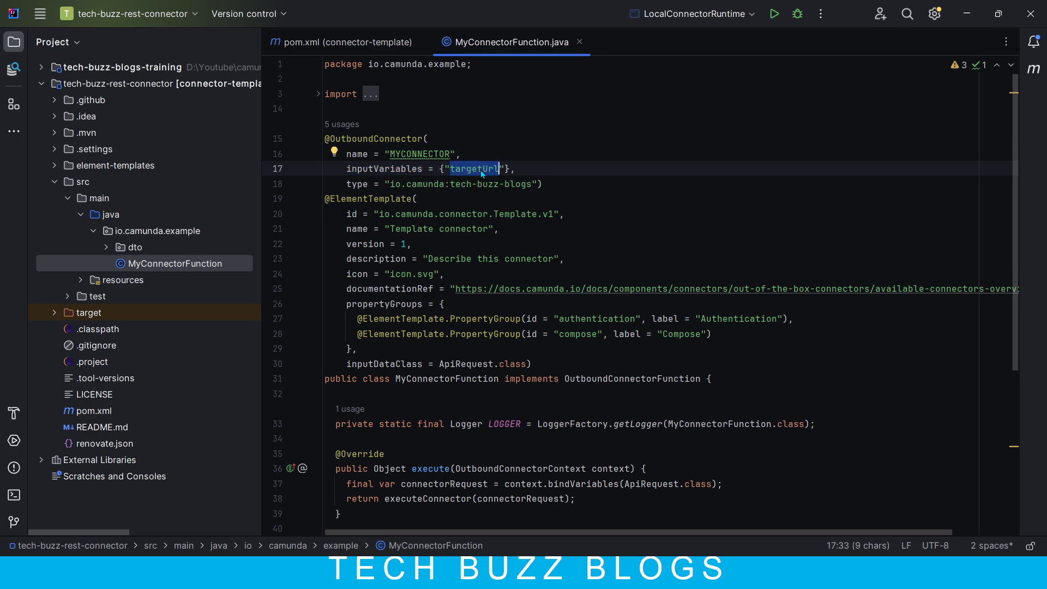
{"action": "double_click", "coordinate": [481, 171]}
Step: Review the connector template in Camunda Modeler, and highlight the targetUrl URL of the Tech Buzz Rest Connector task in the connector-testing diagram
{"action": "key", "text": "alt+Tab"}
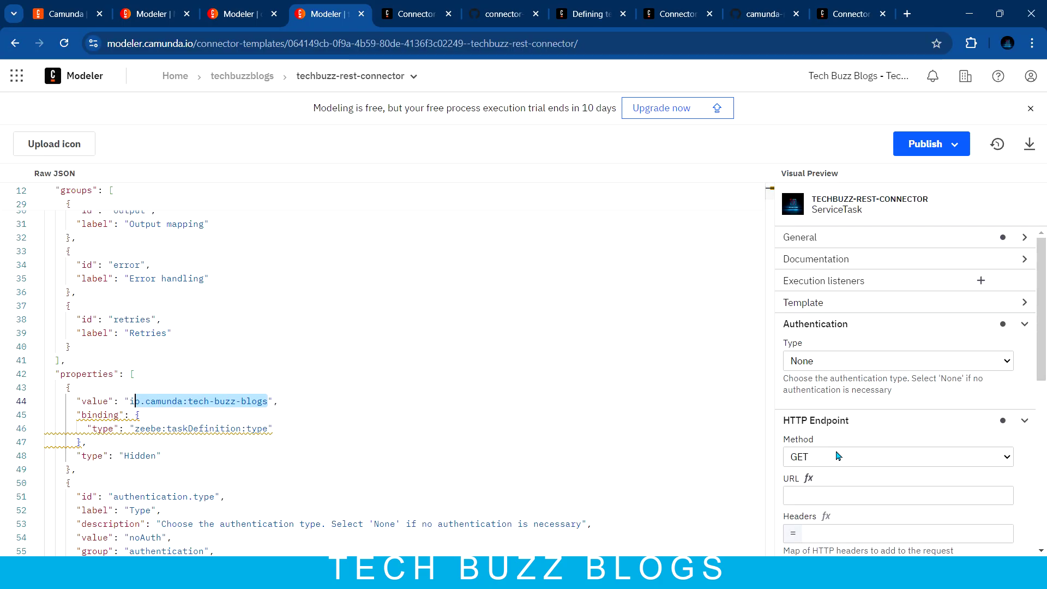
{"action": "scroll", "coordinate": [830, 430], "scroll_direction": "down", "scroll_amount": 5}
{"action": "scroll", "coordinate": [345, 374], "scroll_direction": "up", "scroll_amount": 5}
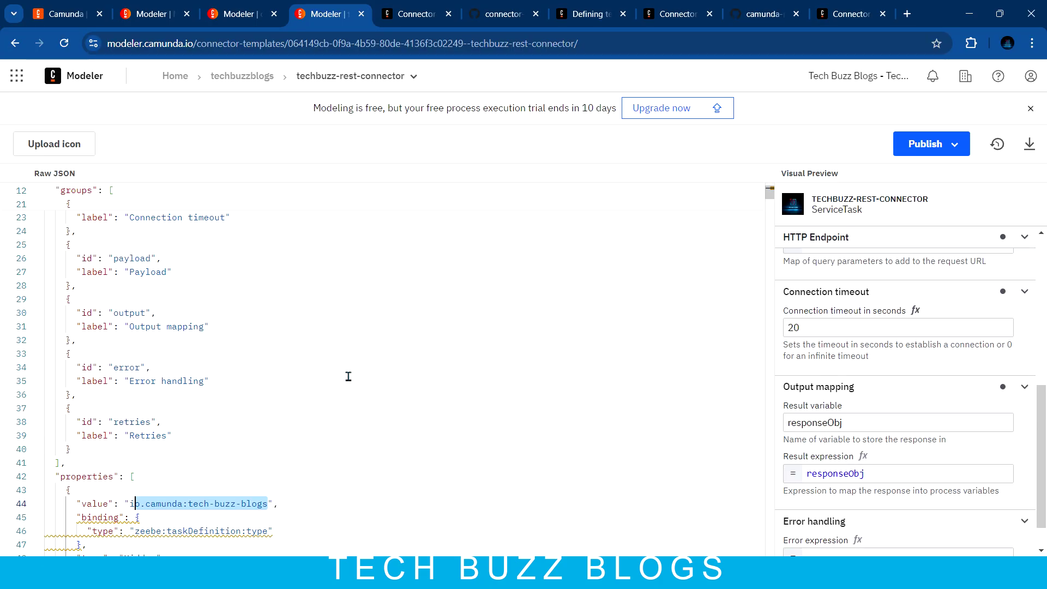
{"action": "scroll", "coordinate": [459, 330], "scroll_direction": "up", "scroll_amount": 2}
{"action": "scroll", "coordinate": [931, 349], "scroll_direction": "up", "scroll_amount": 5}
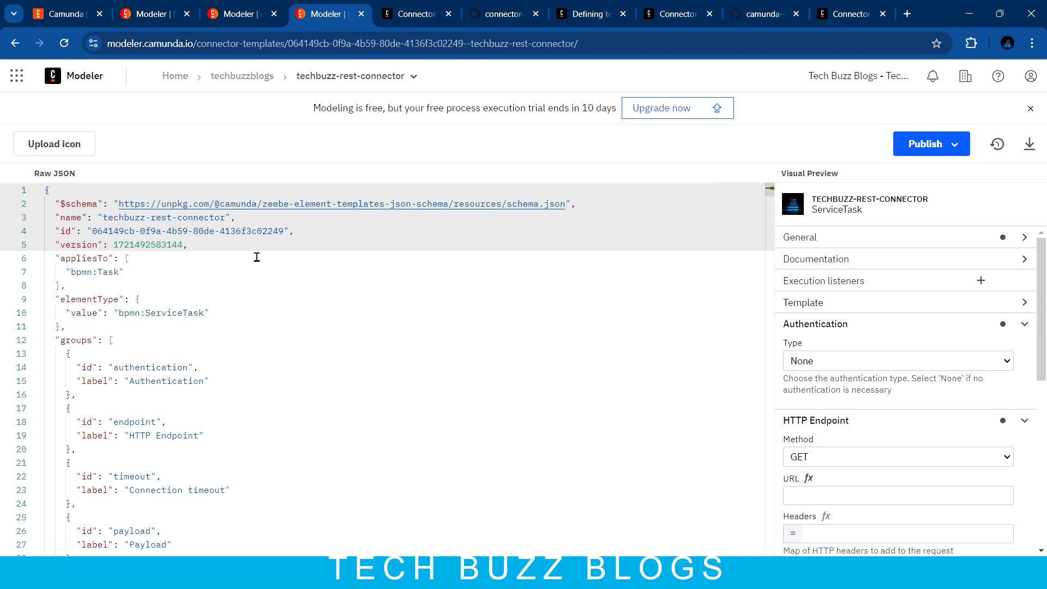
{"action": "left_click", "coordinate": [250, 14]}
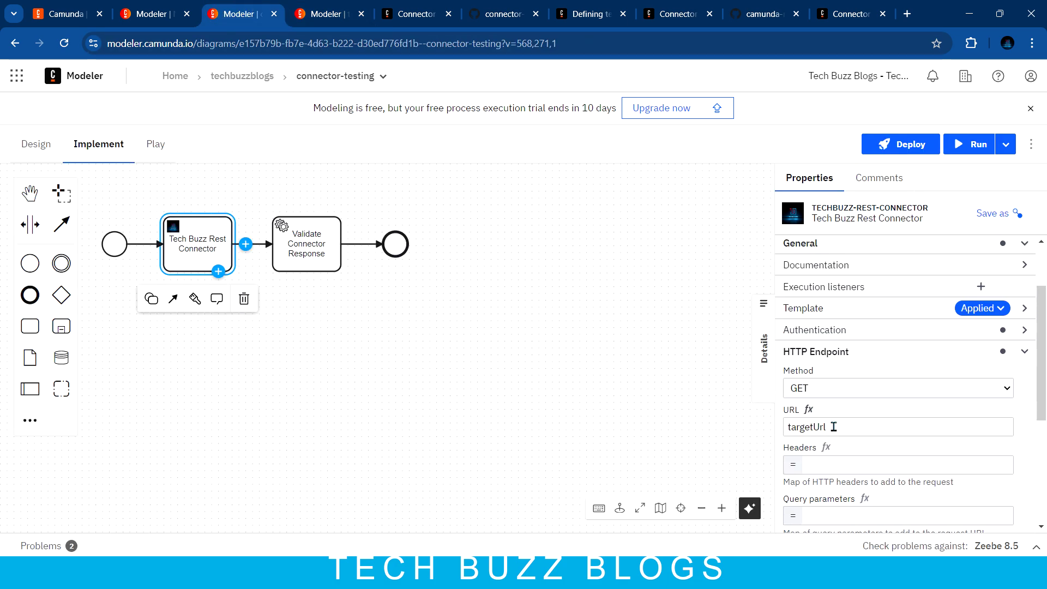
{"action": "left_click_drag", "start_coordinate": [833, 426], "coordinate": [769, 422]}
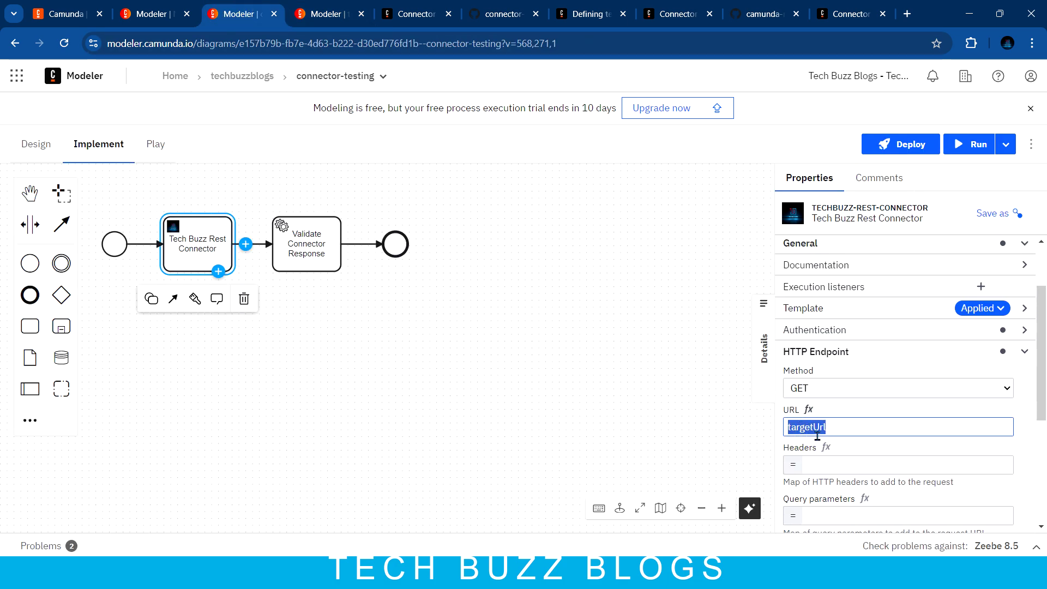
Step: Switch to IntelliJ IDEA and highlight the ApiRequest class assigned to inputDataClass in the ElementTemplate annotation of MyConnectorFunction
{"action": "left_click", "coordinate": [968, 14]}
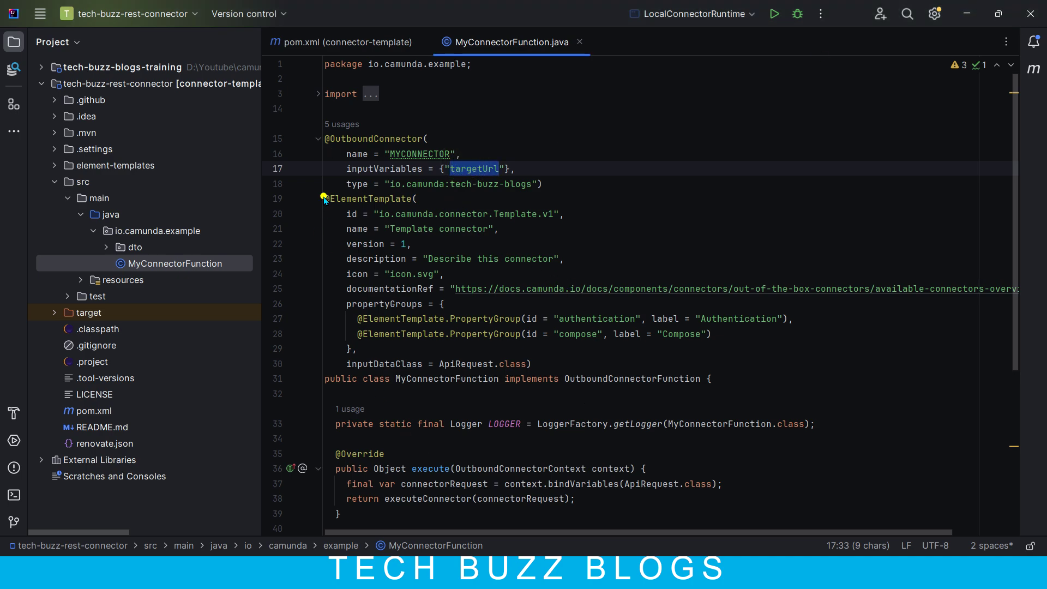
{"action": "left_click_drag", "start_coordinate": [466, 166], "coordinate": [325, 363]}
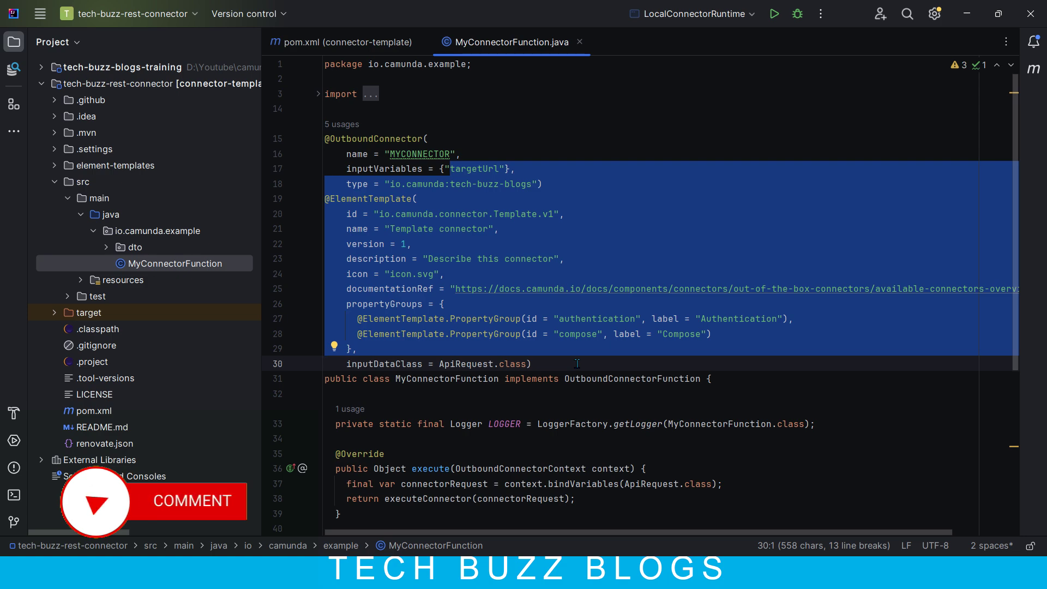
{"action": "left_click", "coordinate": [493, 334]}
{"action": "double_click", "coordinate": [345, 362]}
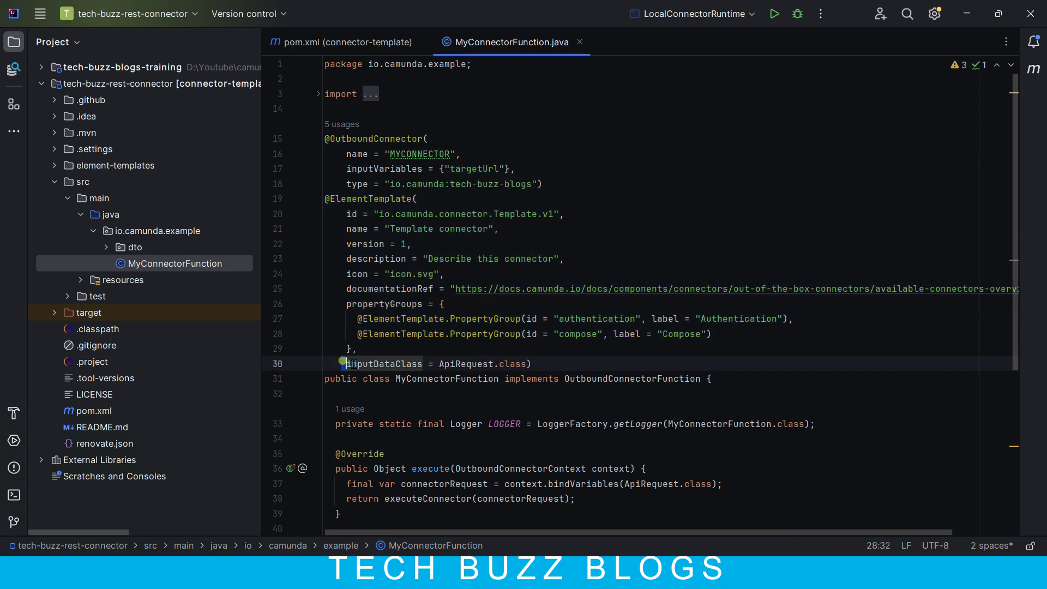
{"action": "double_click", "coordinate": [464, 364]}
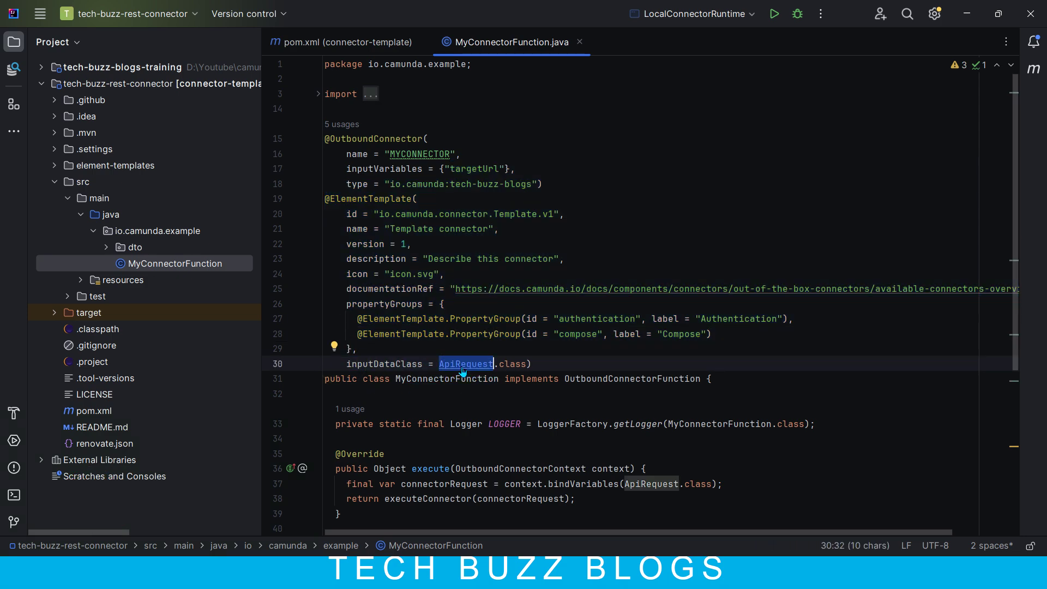
Step: Open the ApiRequest class definition, and highlight its class name and its targetUrl field
{"action": "left_click", "coordinate": [464, 366], "text": "ctrl"}
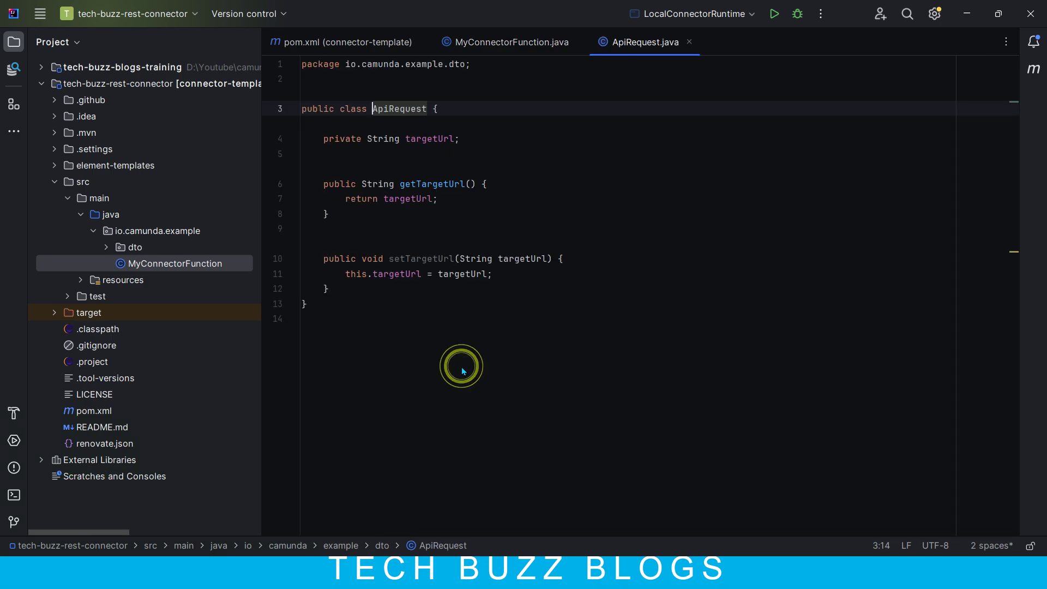
{"action": "double_click", "coordinate": [395, 109]}
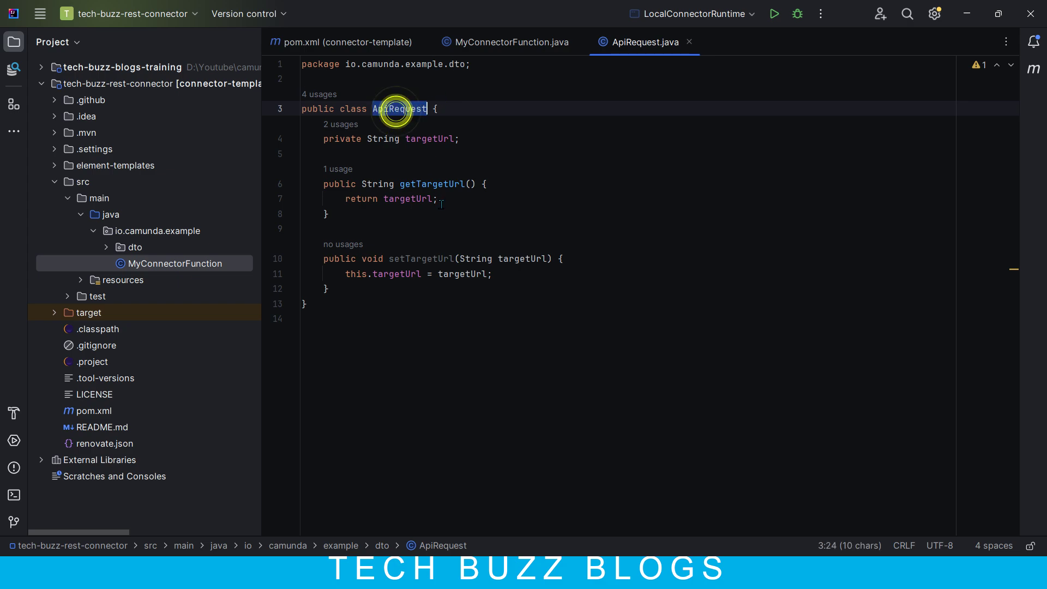
{"action": "double_click", "coordinate": [429, 139]}
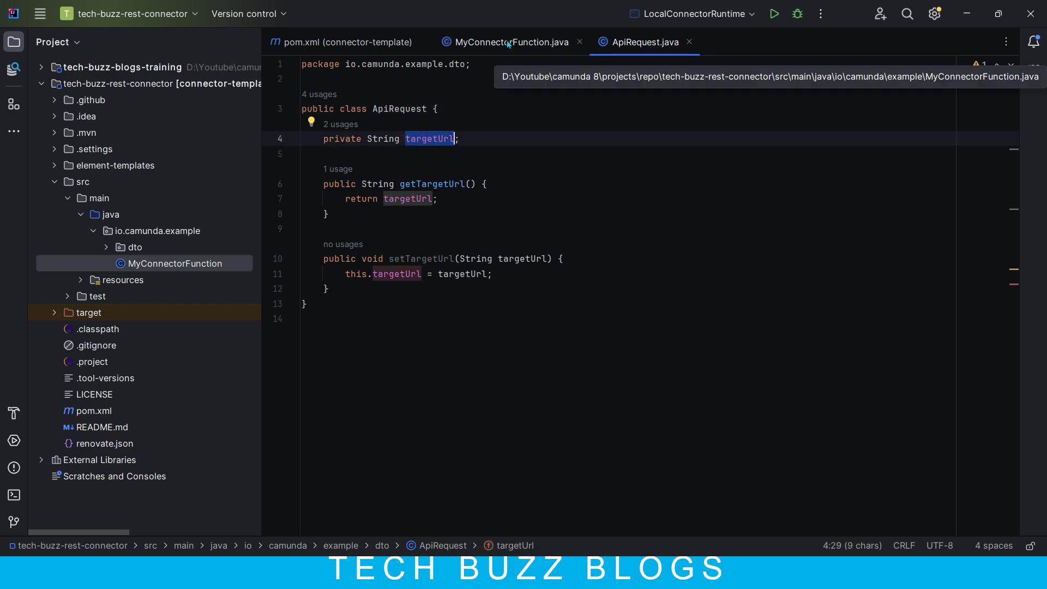